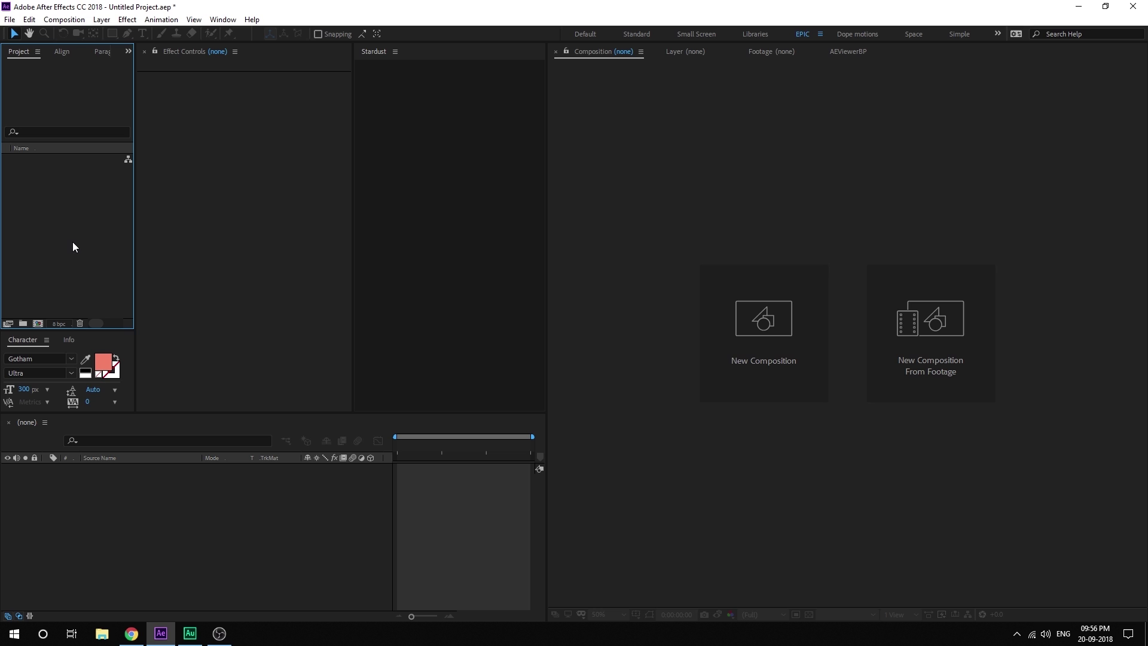
# Create a new 1920×1080 composition named Main
pyautogui.click(742, 328)
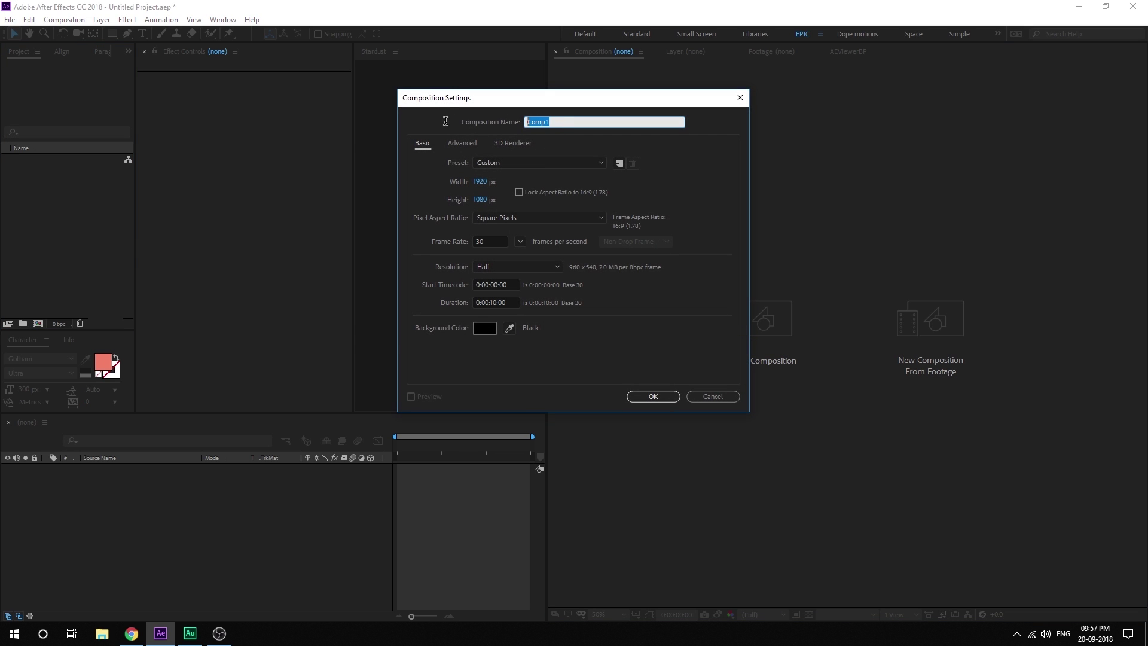
pyautogui.write('Main')
pyautogui.click(654, 397)
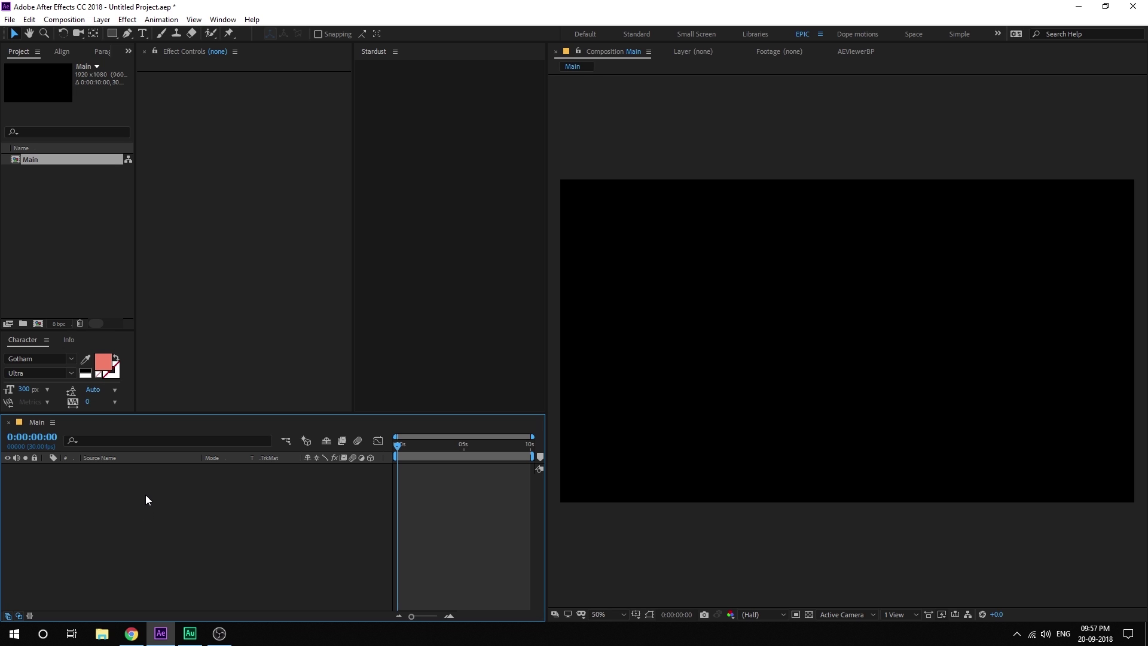
# Add a black (000000) solid layer named Particles
pyautogui.hotkey('ctrl', 'y')
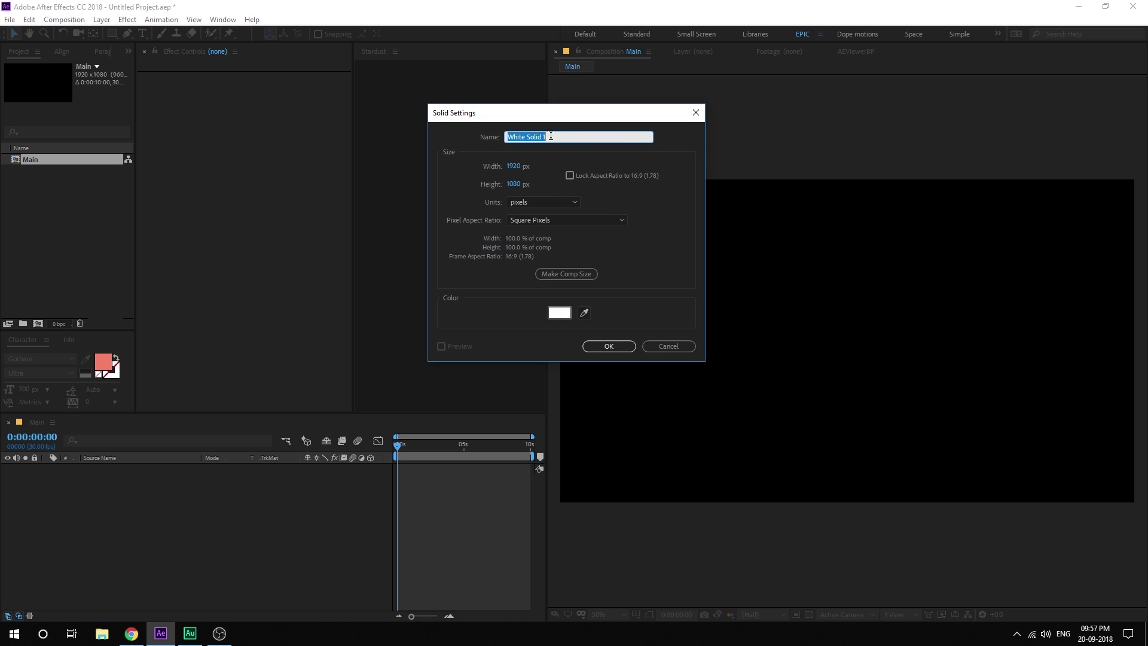
pyautogui.write('Particles')
pyautogui.click(561, 313)
pyautogui.write('000000')
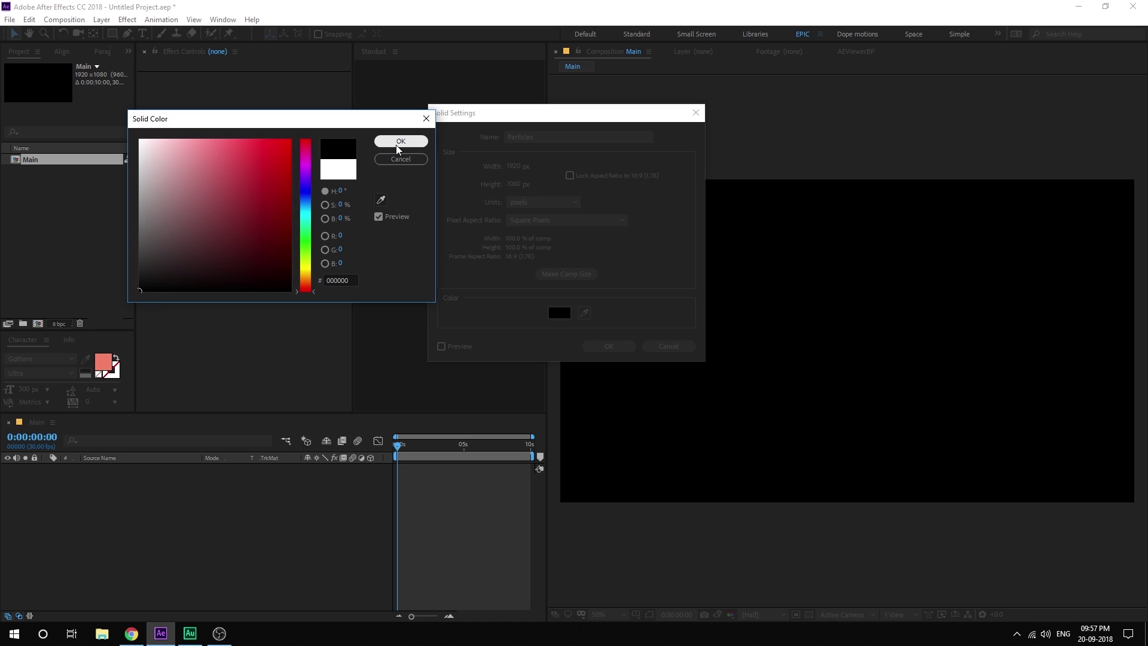
pyautogui.click(397, 142)
pyautogui.click(607, 346)
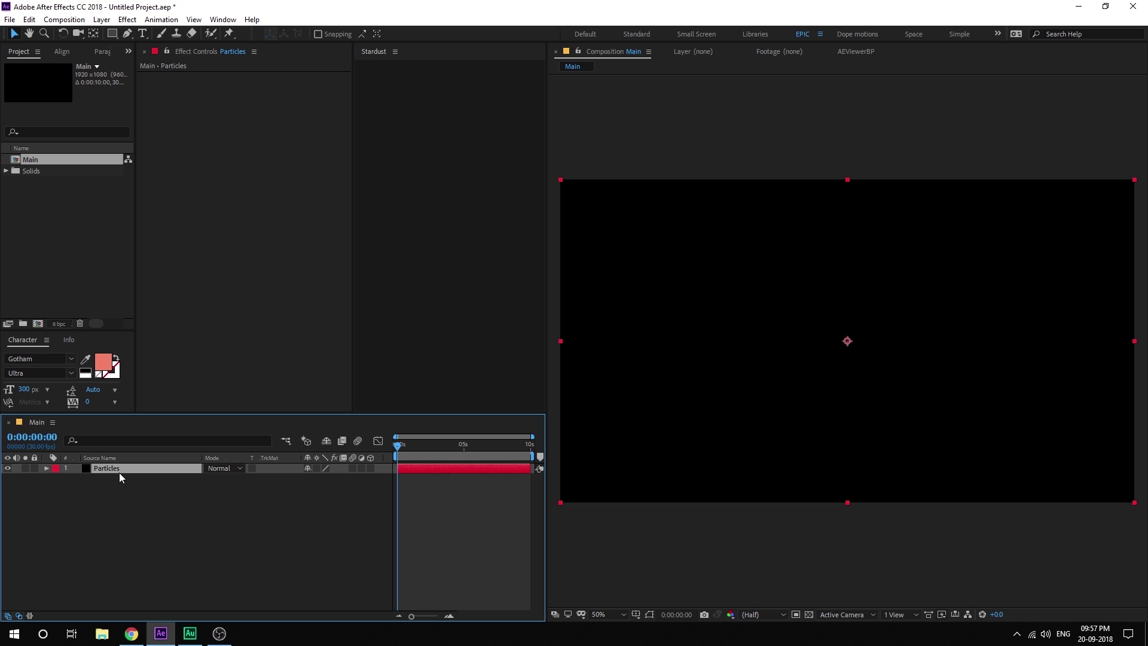
# Apply Stardust to the Particles layer and hide the Mode and TrkMat timeline columns
pyautogui.hotkey('ctrl', 'space')
pyautogui.write('star')
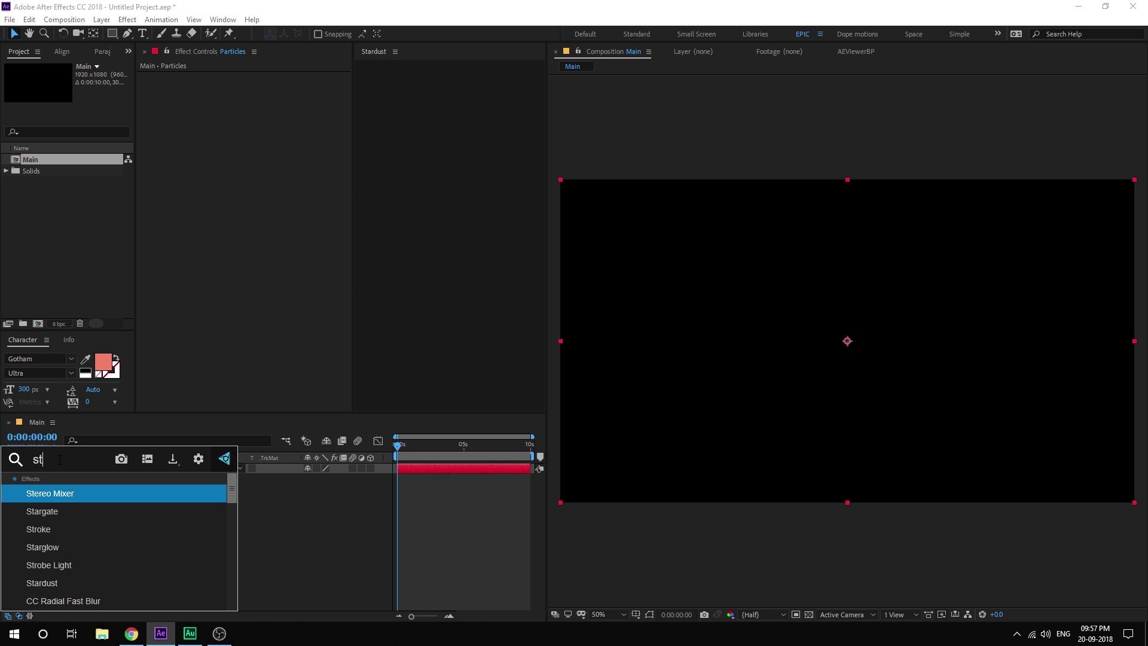
pyautogui.click(49, 530)
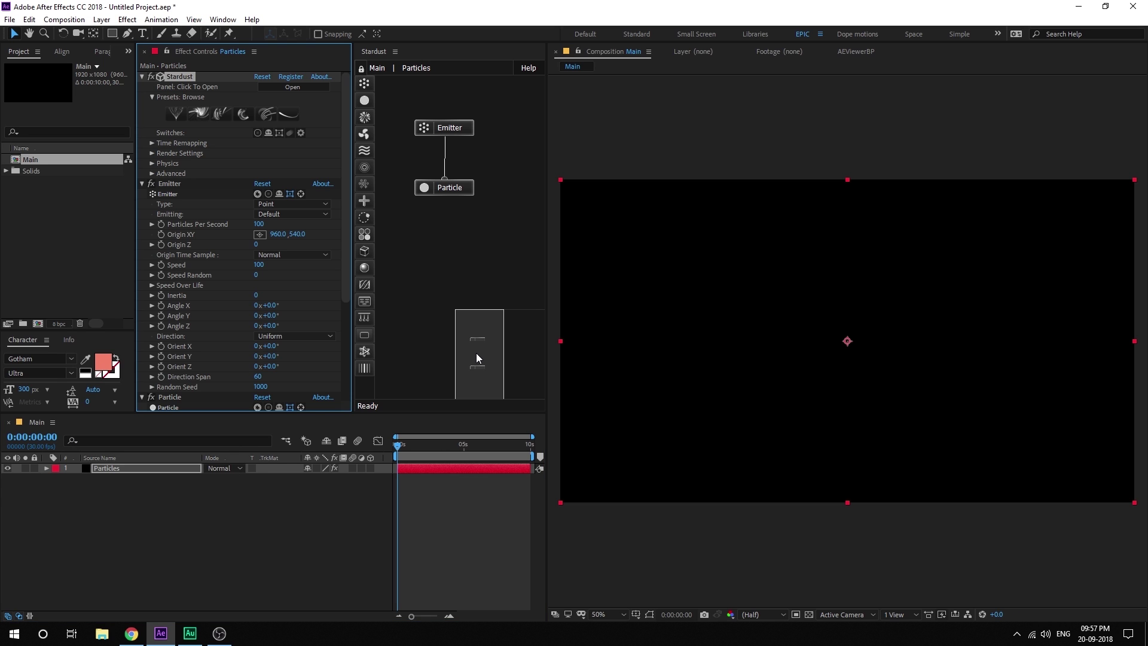
pyautogui.click(404, 444)
pyautogui.moveTo(402, 448); pyautogui.dragTo(434, 458)
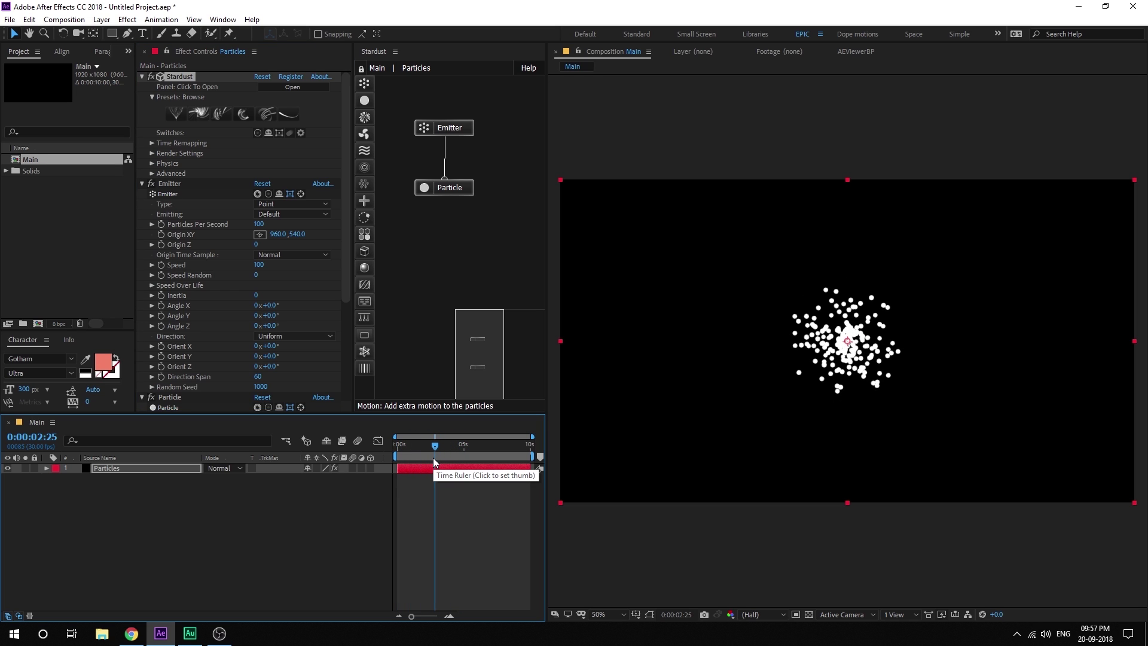
pyautogui.rightClick(274, 456)
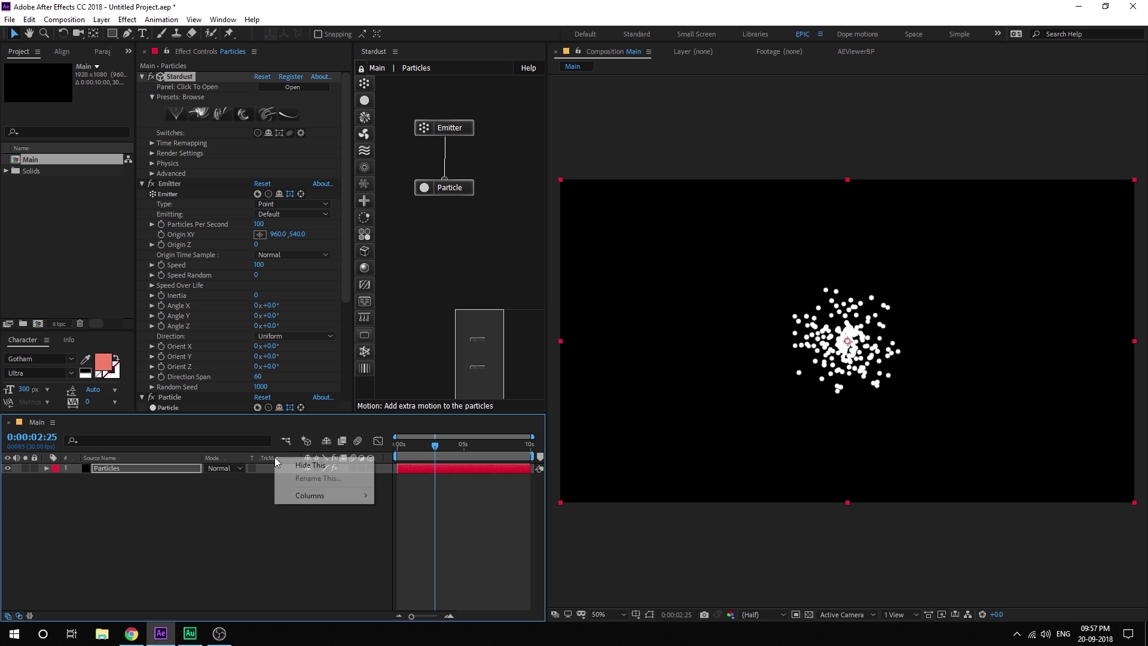
pyautogui.click(310, 468)
# Set the Stardust emitter to Grid type with 500 particles per second and speed 300
pyautogui.click(158, 469)
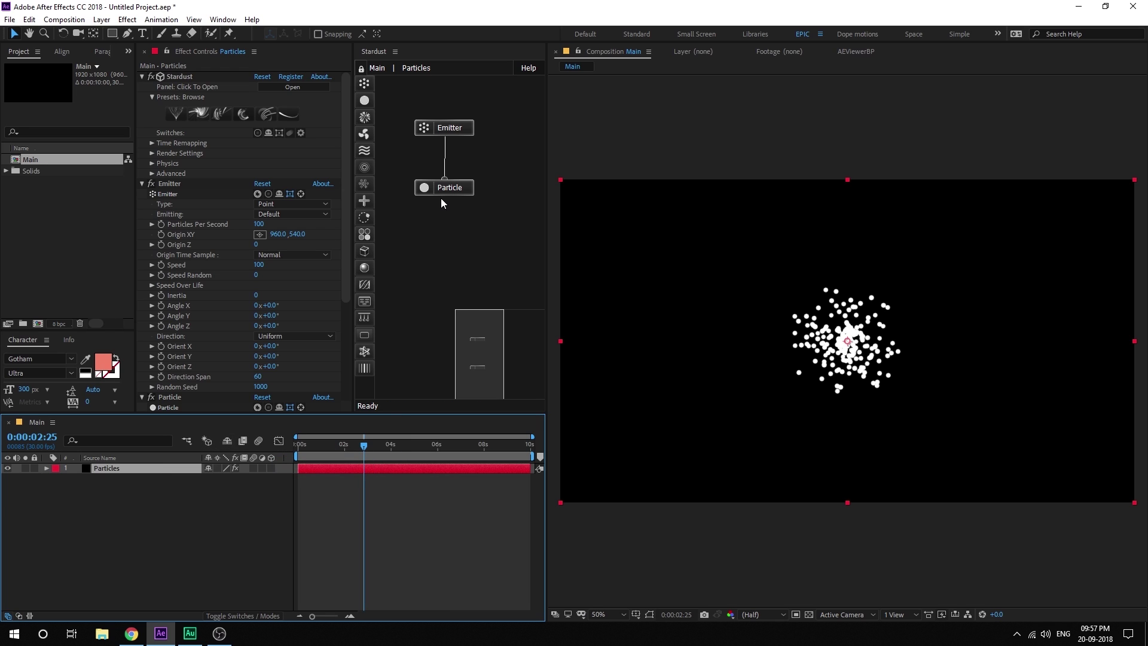
pyautogui.click(457, 128)
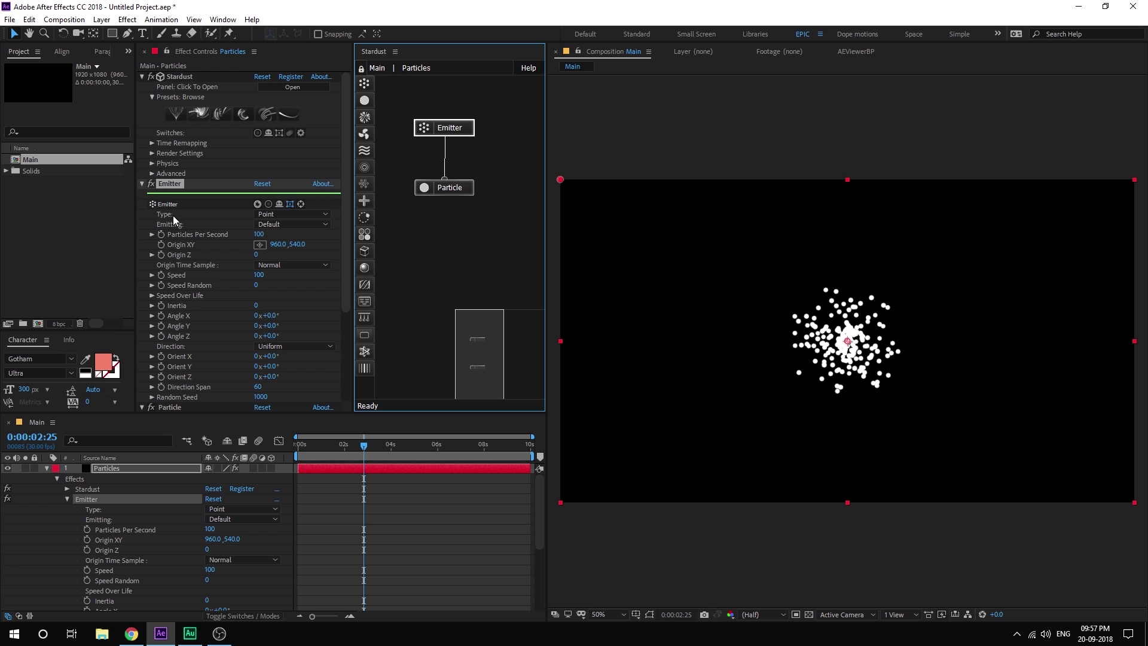
pyautogui.click(305, 215)
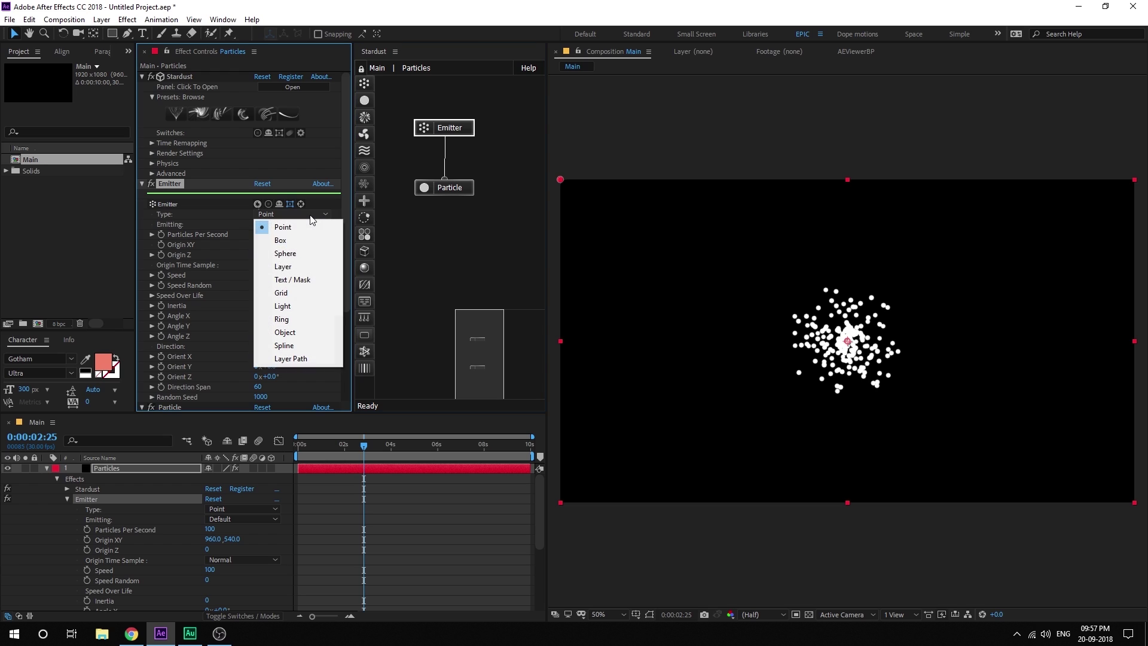
pyautogui.click(286, 292)
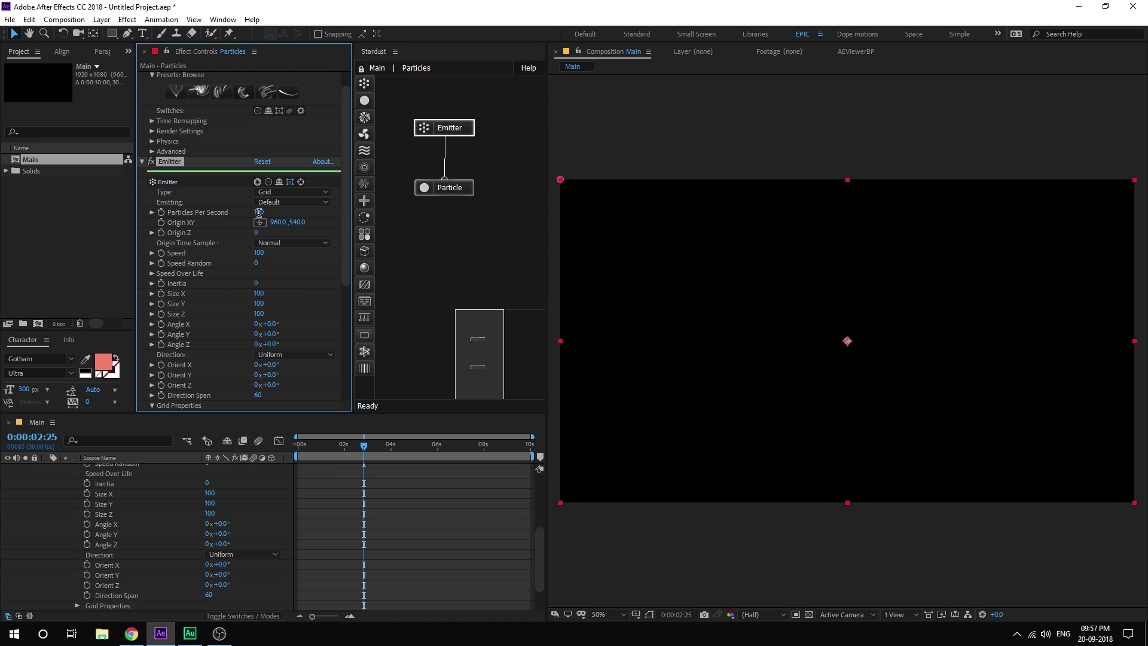
pyautogui.write('500')
pyautogui.click(317, 216)
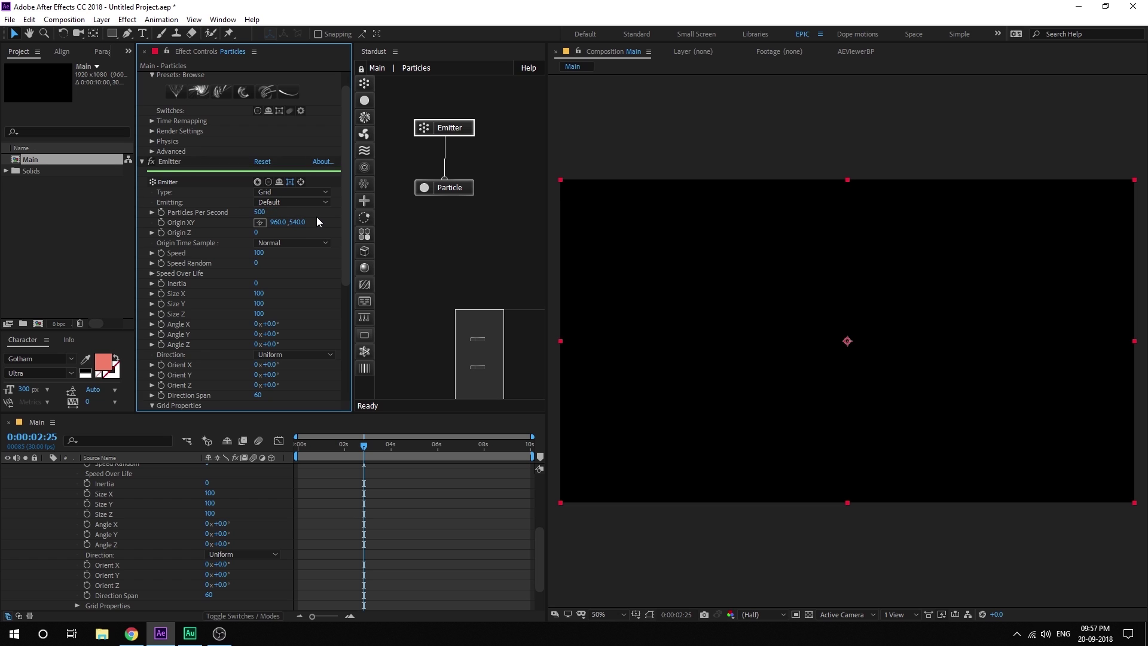
pyautogui.click(258, 254)
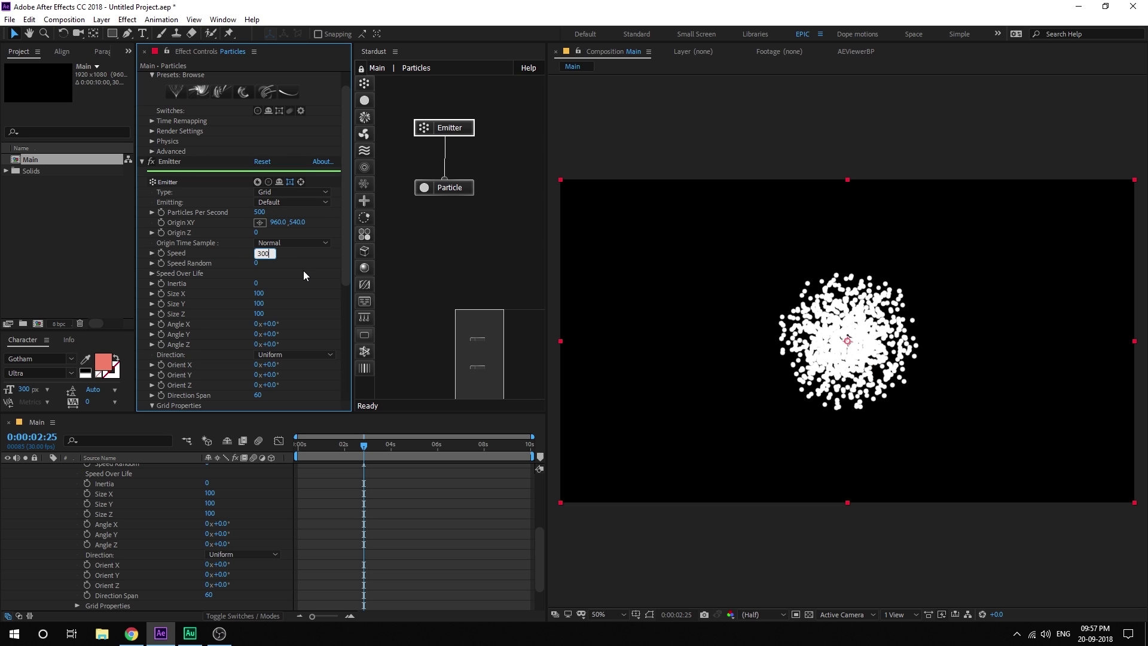
pyautogui.write('300')
pyautogui.press('Return')
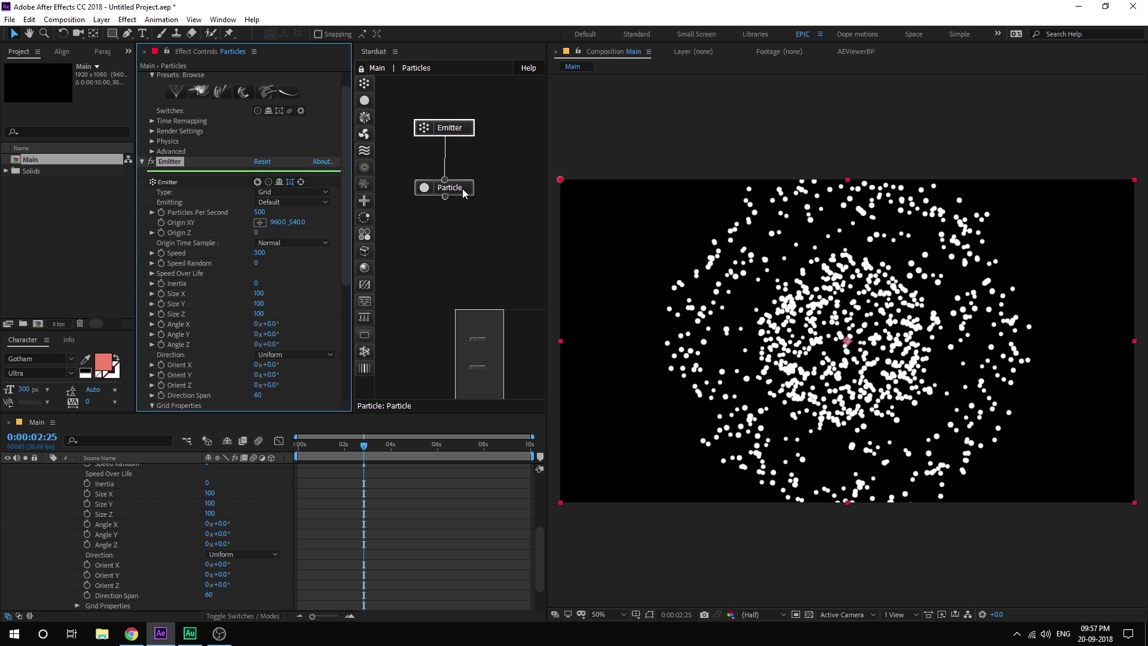
# Set the Stardust particle size to 12
pyautogui.click(463, 190)
pyautogui.moveTo(343, 234); pyautogui.dragTo(345, 304)
pyautogui.click(153, 324)
pyautogui.scroll(-2, 152, 324)
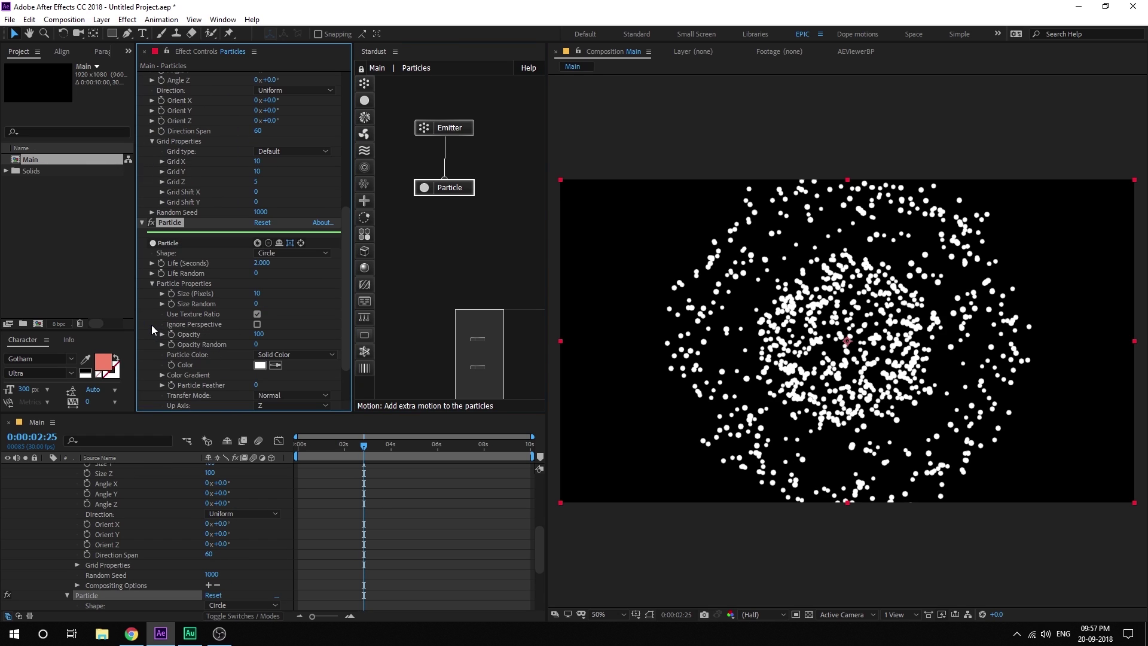
pyautogui.click(257, 293)
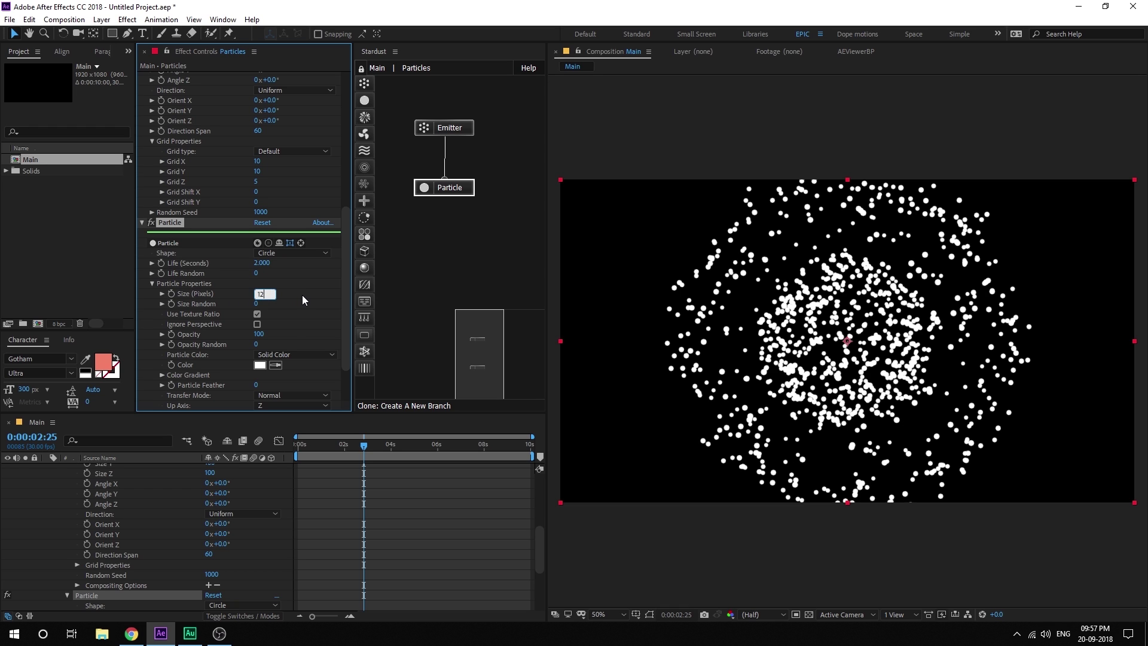
pyautogui.press('Return')
# Move the emitter origin up to the top edge of the frame (960, −360)
pyautogui.moveTo(345, 234); pyautogui.dragTo(351, 133)
pyautogui.moveTo(307, 168)
pyautogui.mouseDown()
pyautogui.moveTo(191, 167)
pyautogui.moveTo(154, 339)
pyautogui.mouseUp()
pyautogui.moveTo(329, 443); pyautogui.dragTo(402, 446)
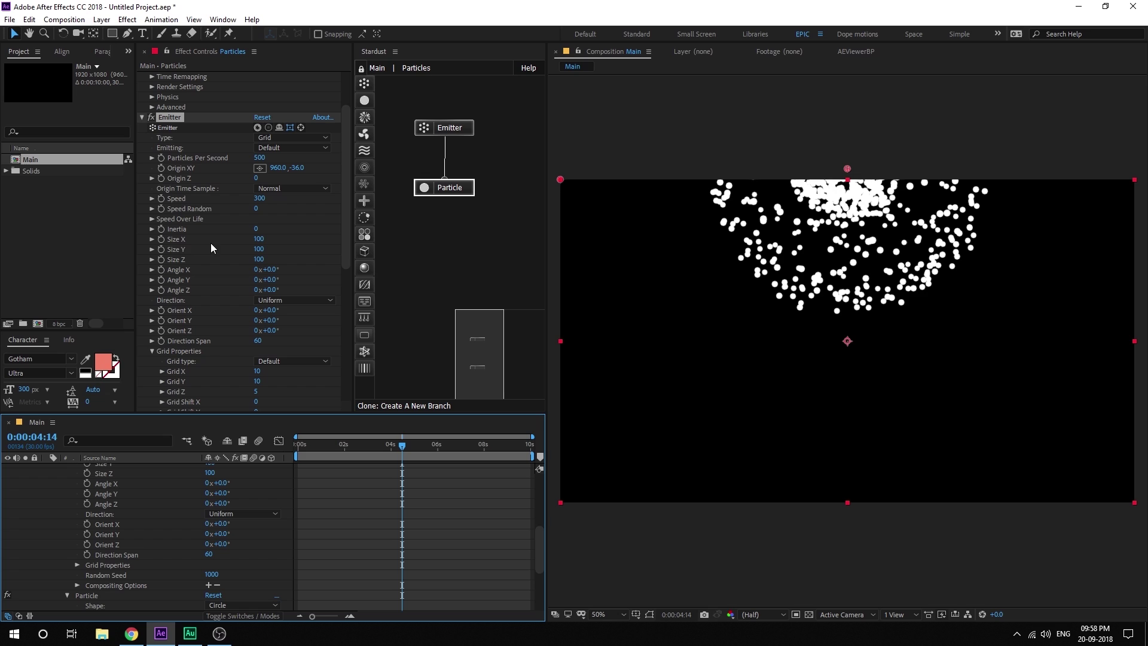
# Set the emitter size to X 200, Y 2 and Z 1
pyautogui.click(258, 239)
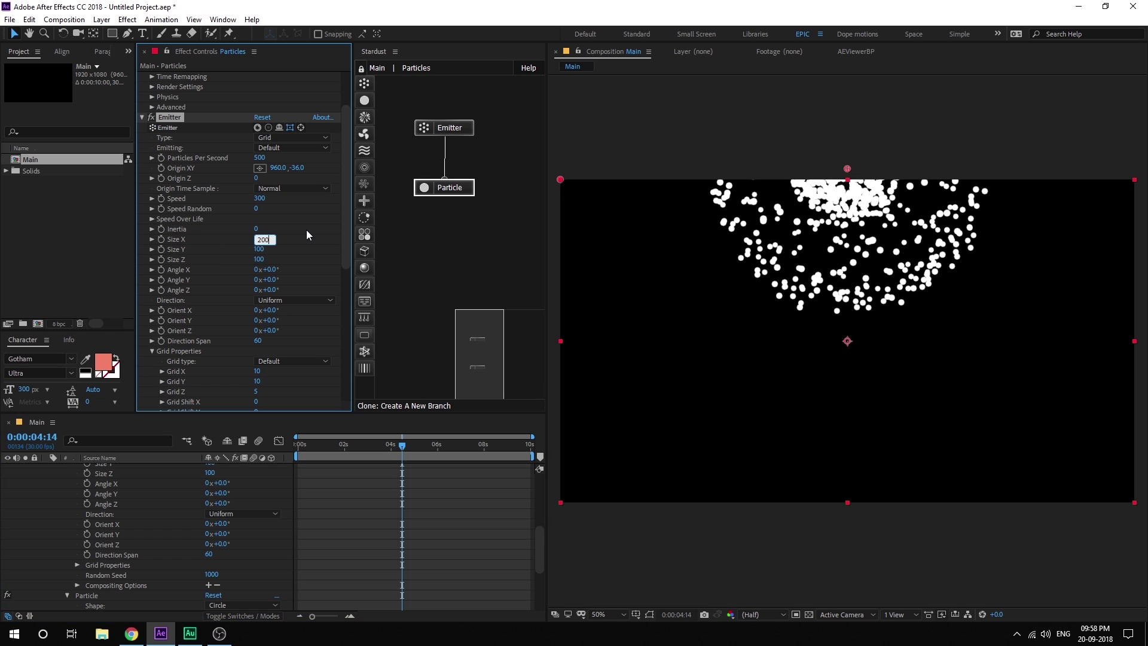
pyautogui.press('Return')
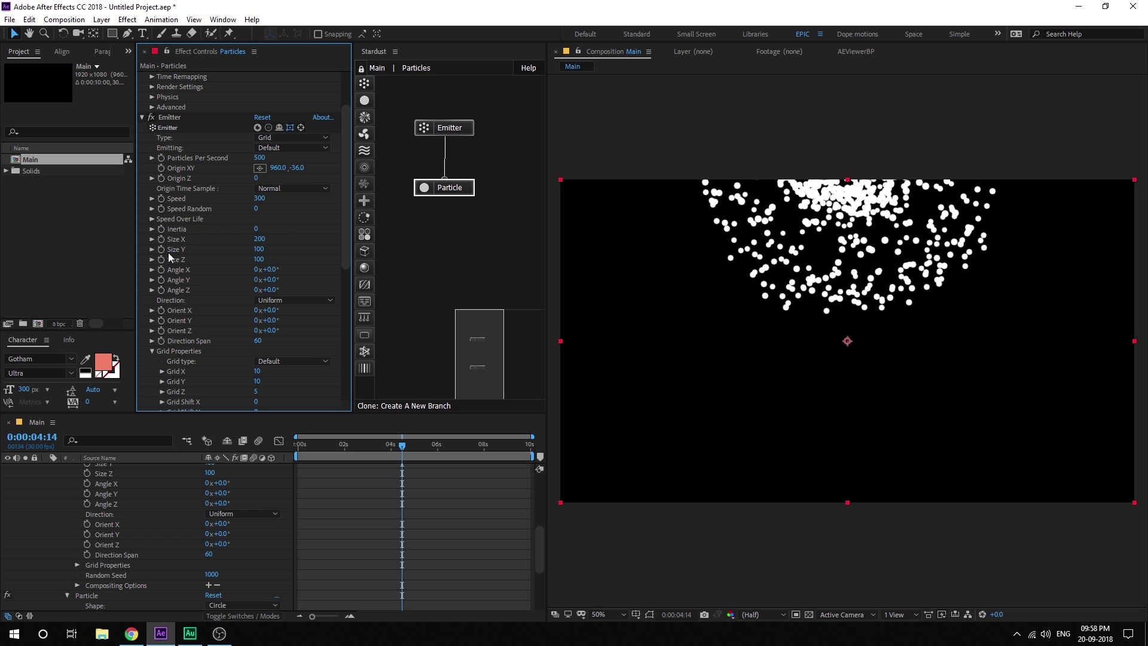
pyautogui.click(259, 250)
pyautogui.write('2')
pyautogui.press('Return')
pyautogui.click(257, 259)
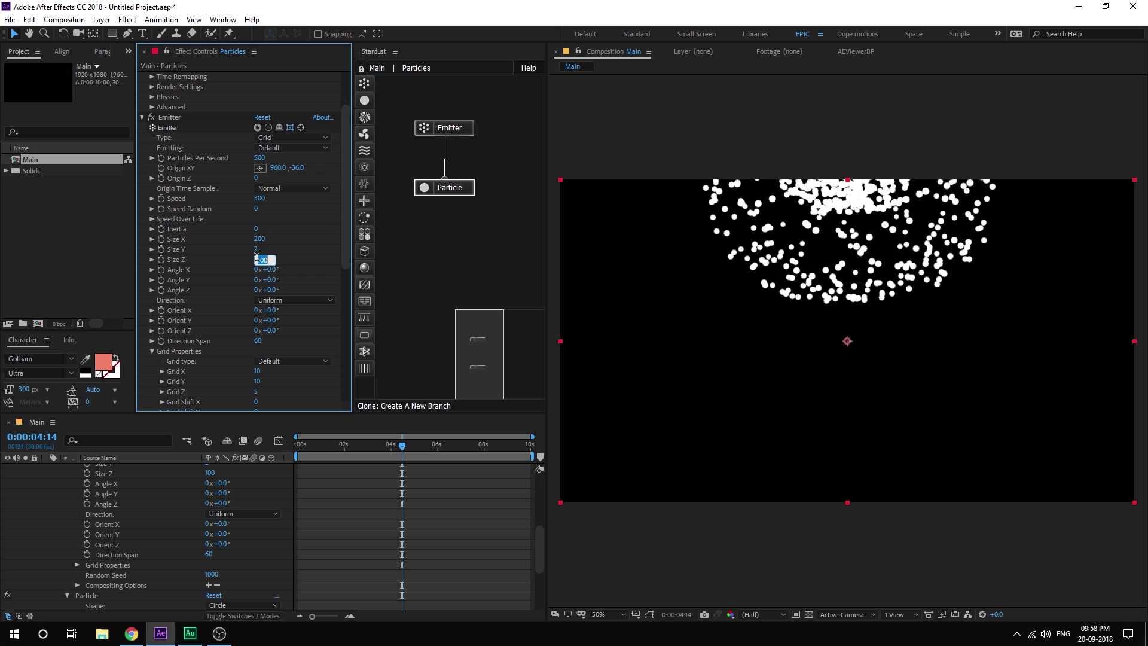
pyautogui.write('1')
pyautogui.press('Return')
pyautogui.moveTo(317, 447); pyautogui.dragTo(417, 456)
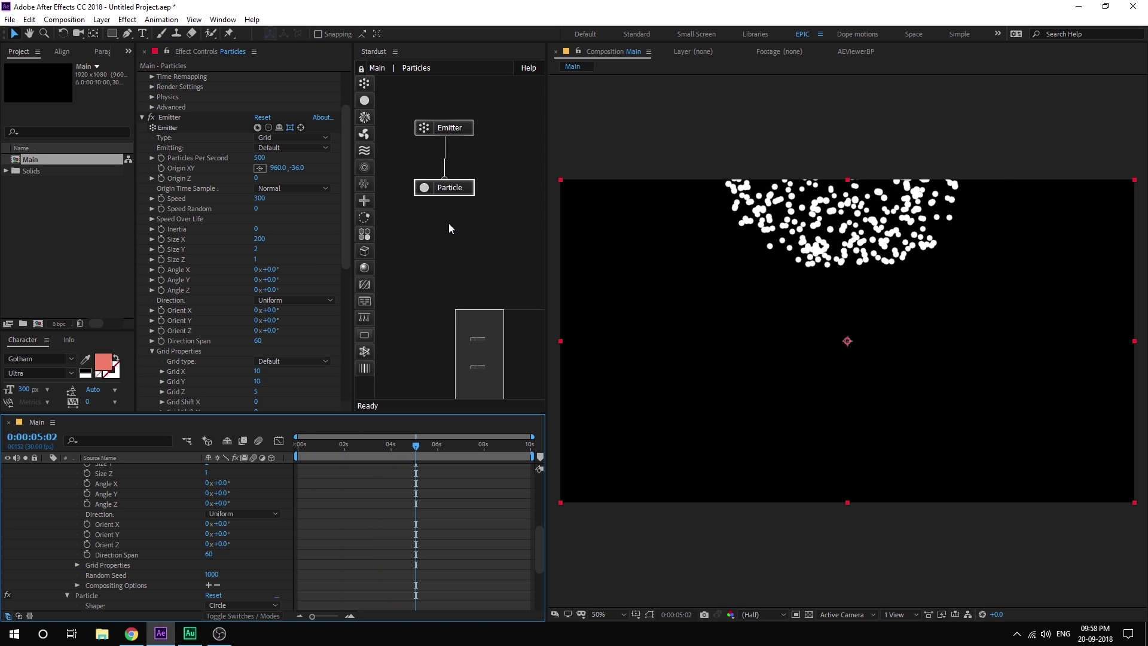
# Give the particles a life of 10 seconds
pyautogui.click(459, 189)
pyautogui.moveTo(347, 248); pyautogui.dragTo(349, 333)
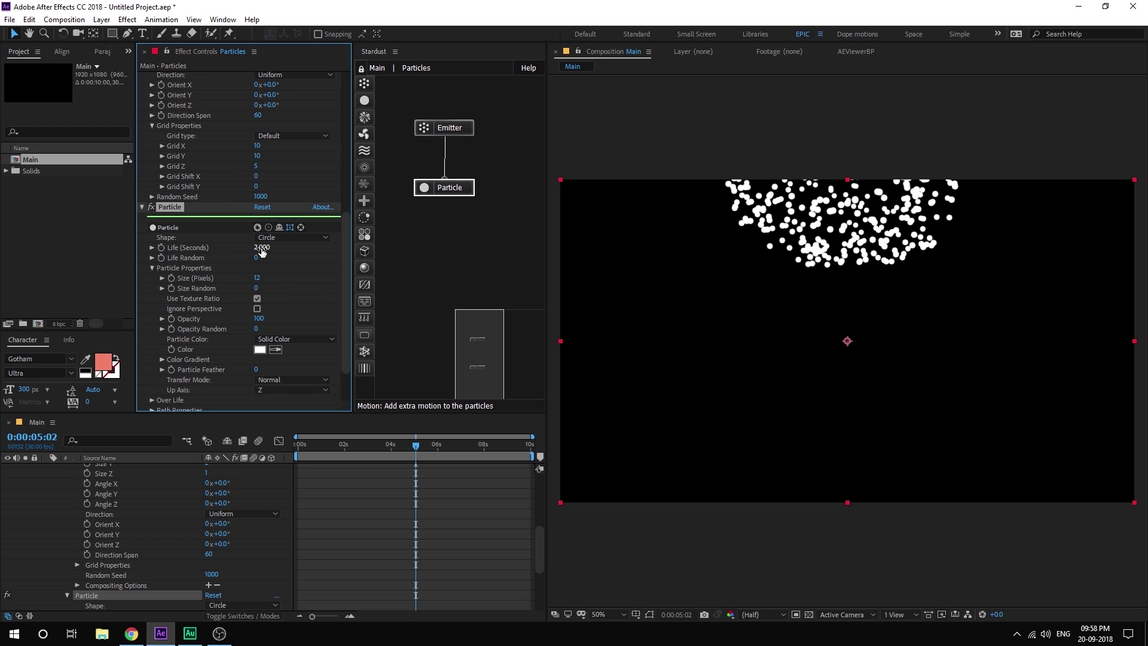
pyautogui.click(309, 256)
pyautogui.moveTo(318, 448); pyautogui.dragTo(403, 449)
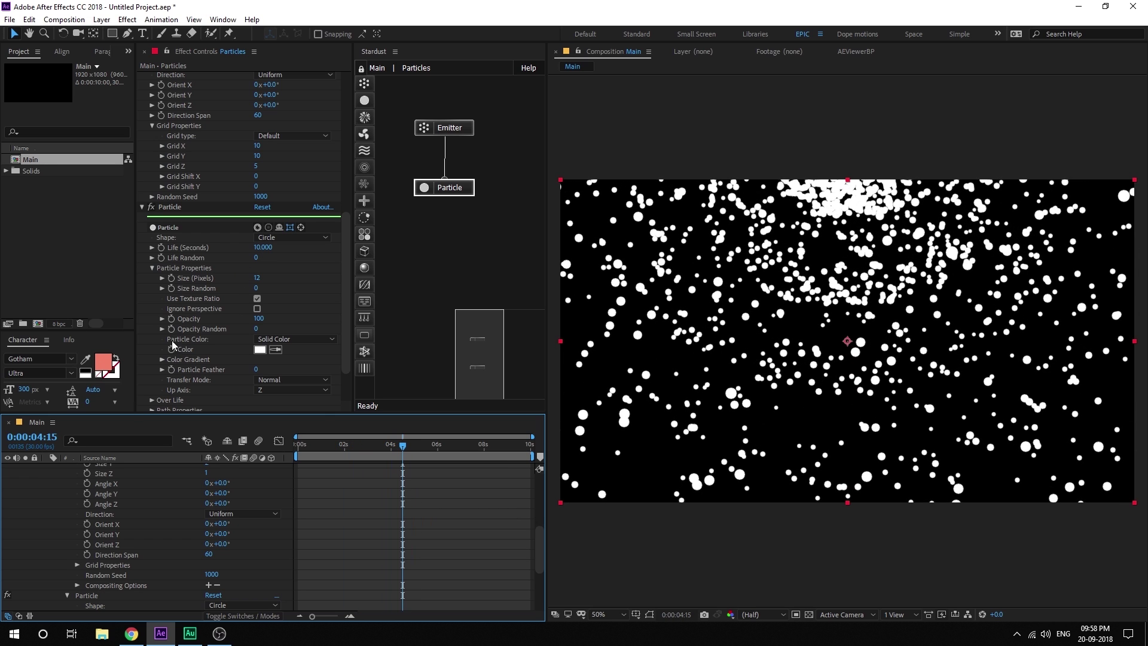
pyautogui.scroll(5, 89, 483)
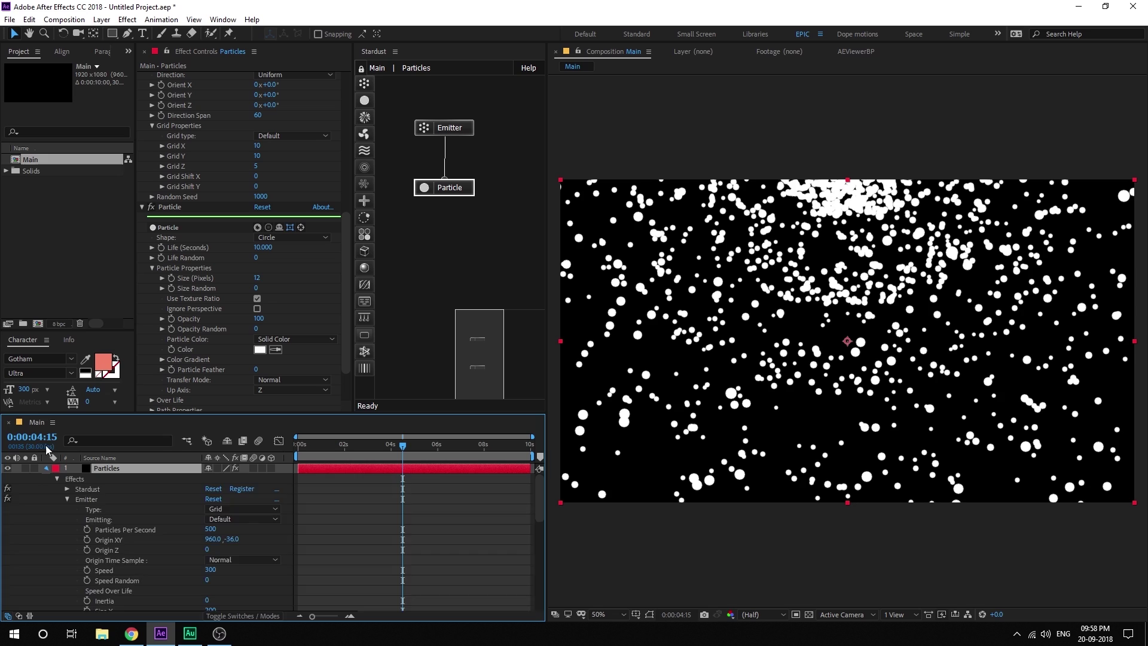
# Create a new composition named Logo
pyautogui.click(46, 468)
pyautogui.click(76, 289)
pyautogui.click(39, 323)
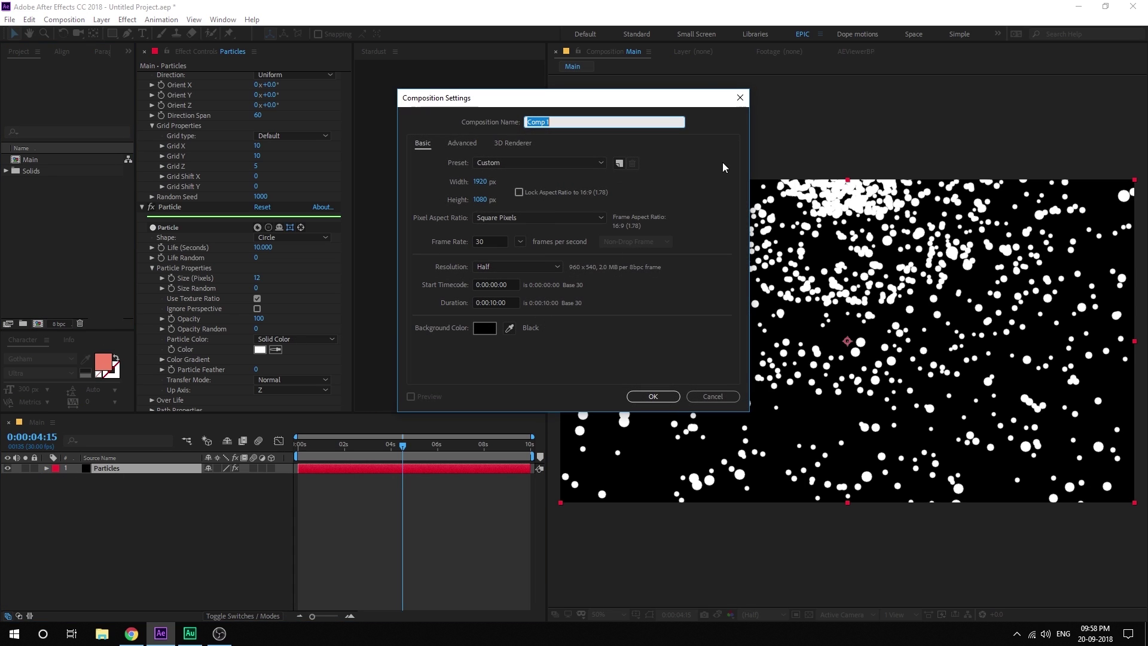
pyautogui.moveTo(535, 102); pyautogui.dragTo(479, 97)
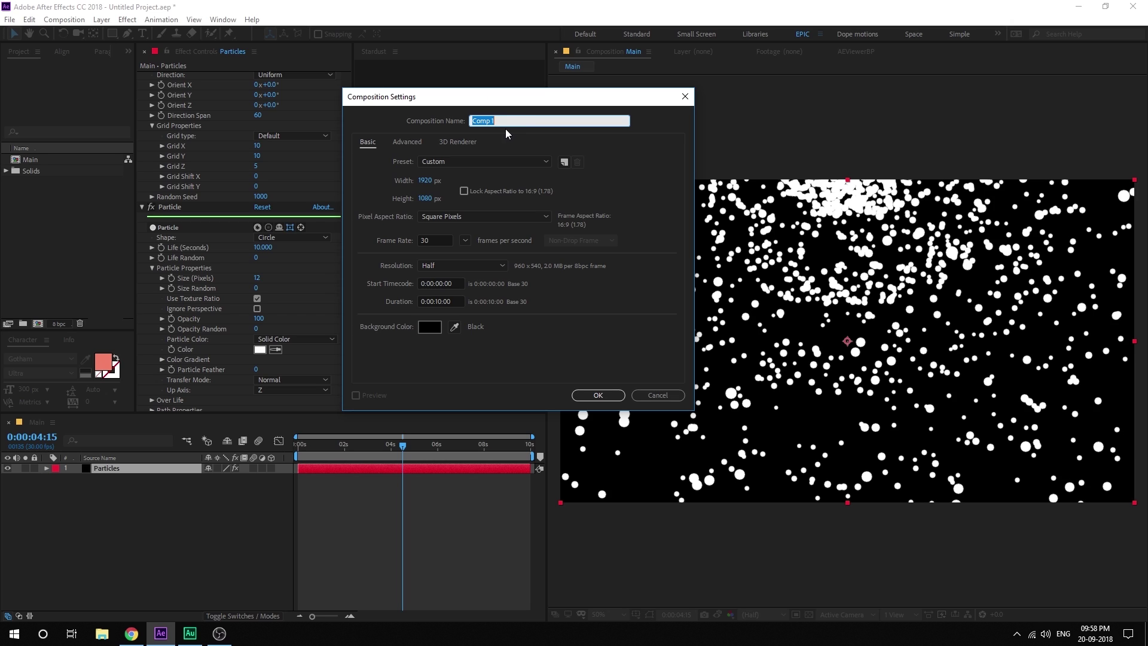
pyautogui.moveTo(503, 122); pyautogui.dragTo(428, 122)
pyautogui.write('Logo')
pyautogui.click(600, 394)
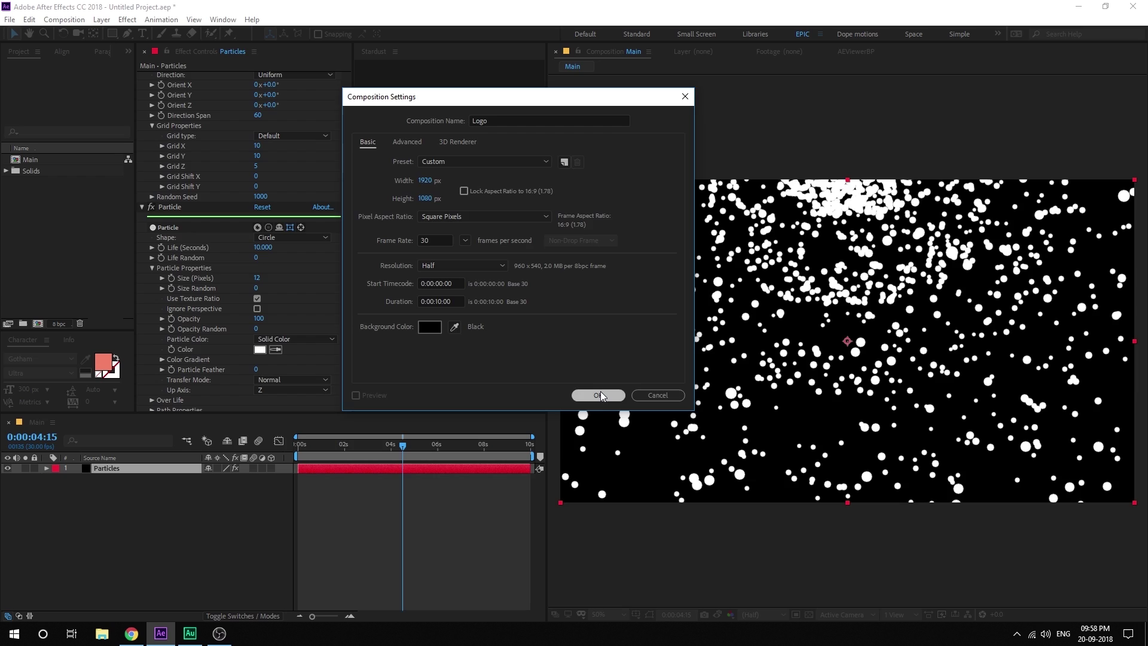
# Add a text layer reading 'Colors' to the Logo composition
pyautogui.click(143, 34)
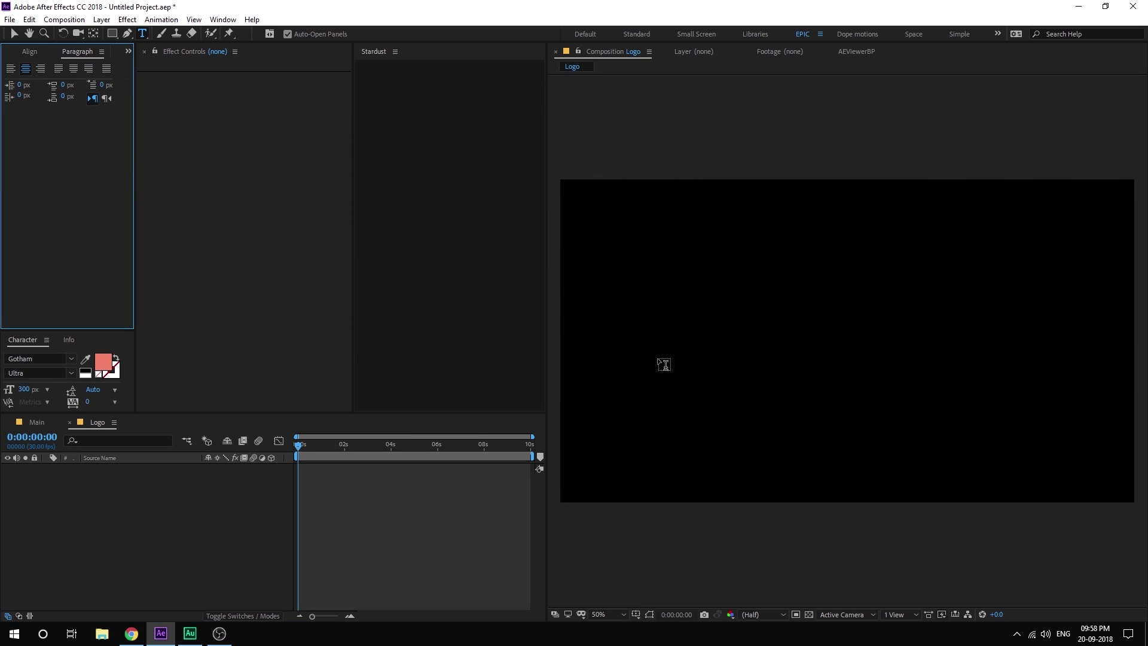
pyautogui.click(764, 340)
pyautogui.write('Colors')
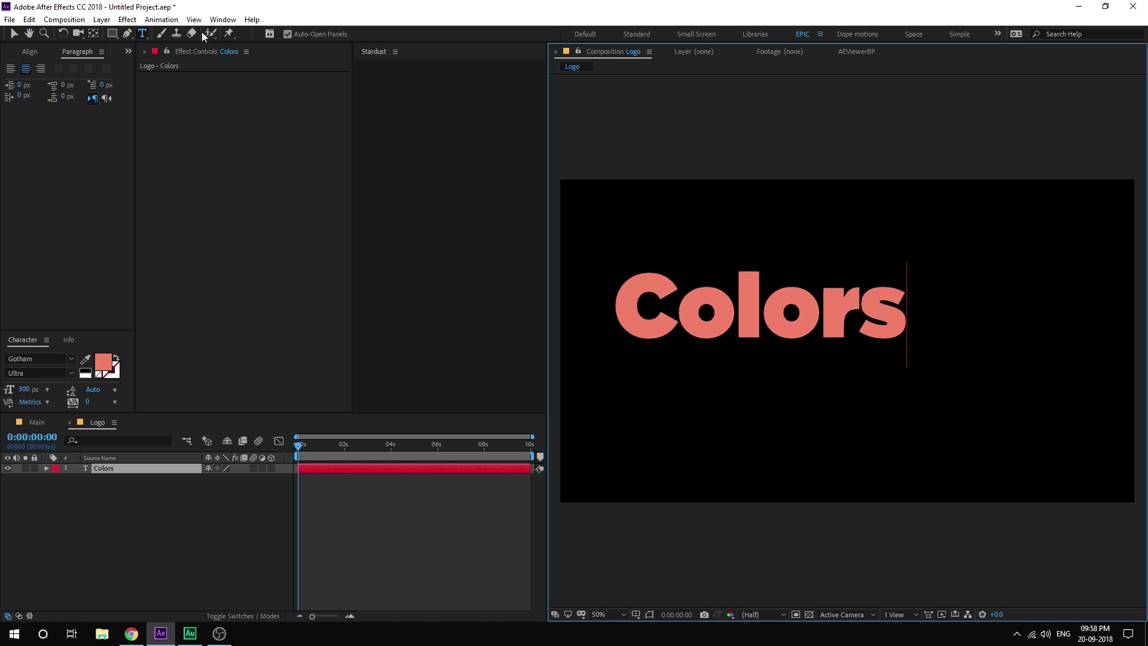
pyautogui.click(16, 32)
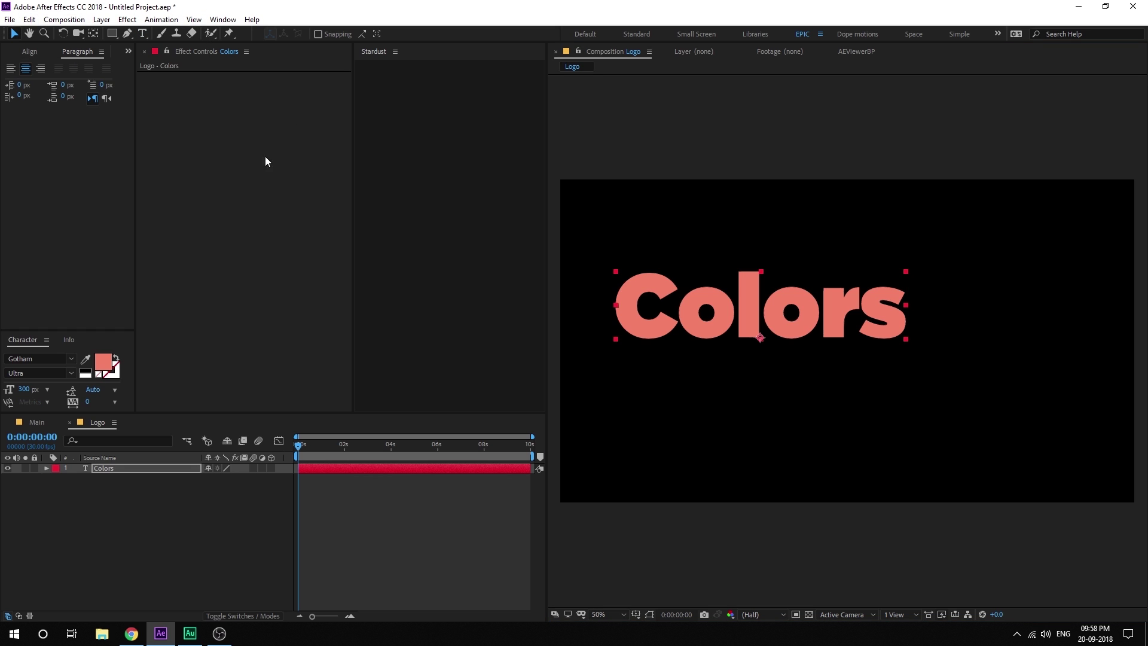
# Centre the Colors text in the composition and colour it white (FFFFFF)
pyautogui.hotkey('ctrl', 'home')
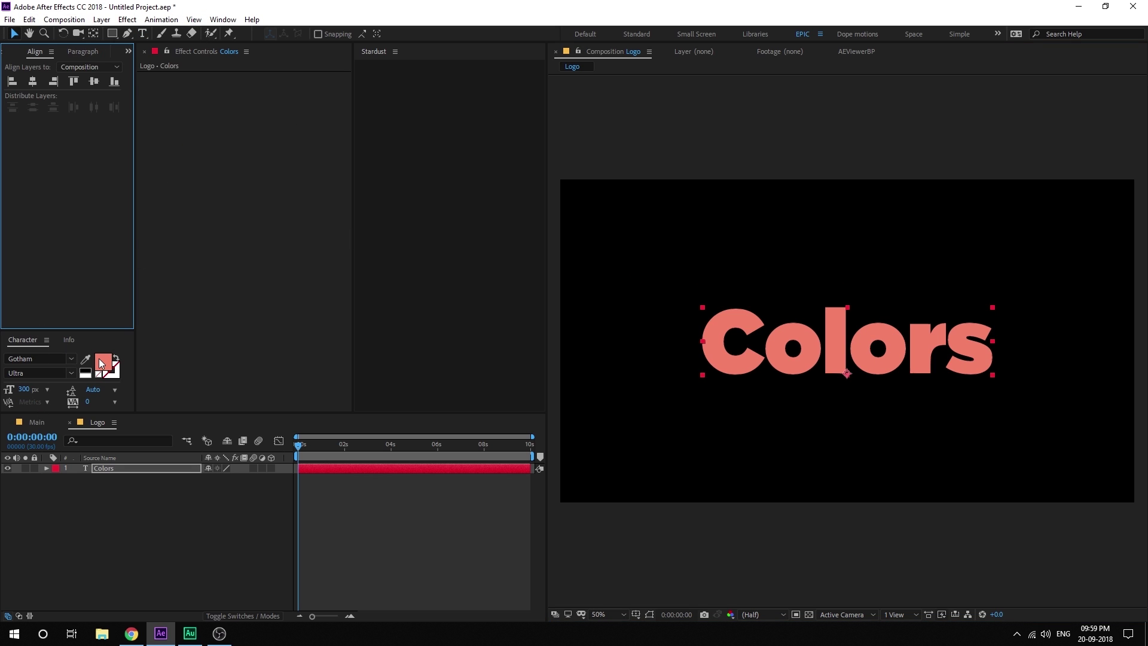
pyautogui.click(101, 363)
pyautogui.moveTo(205, 223); pyautogui.dragTo(94, 133)
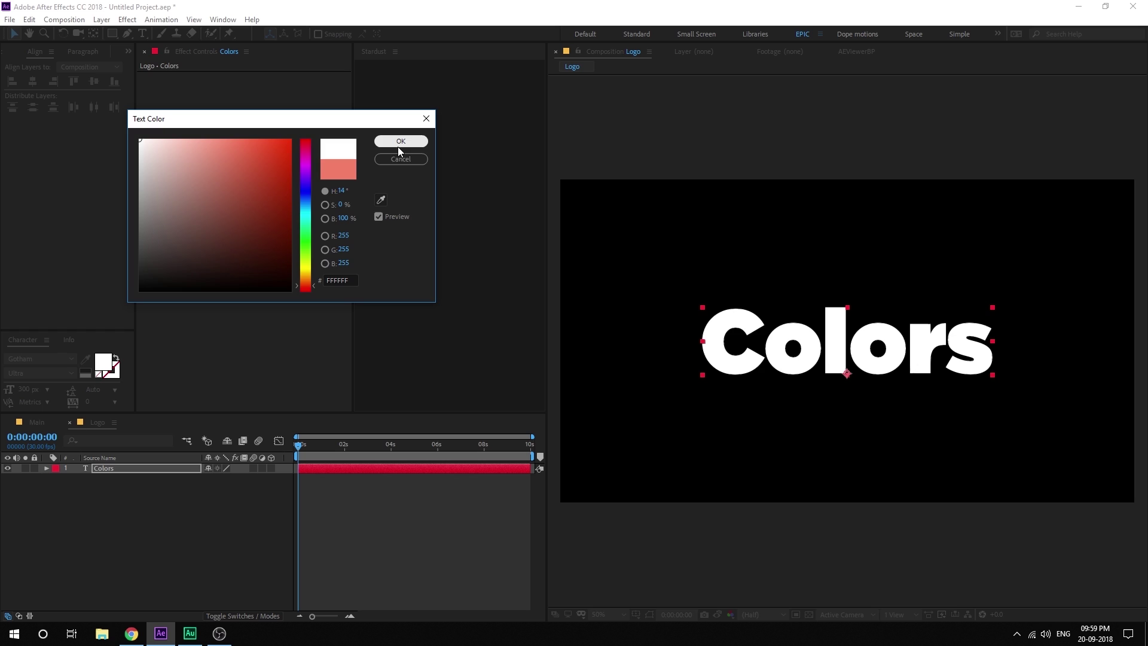
pyautogui.click(401, 141)
# Open Main and add the Logo composition to it as a layer
pyautogui.click(8, 54)
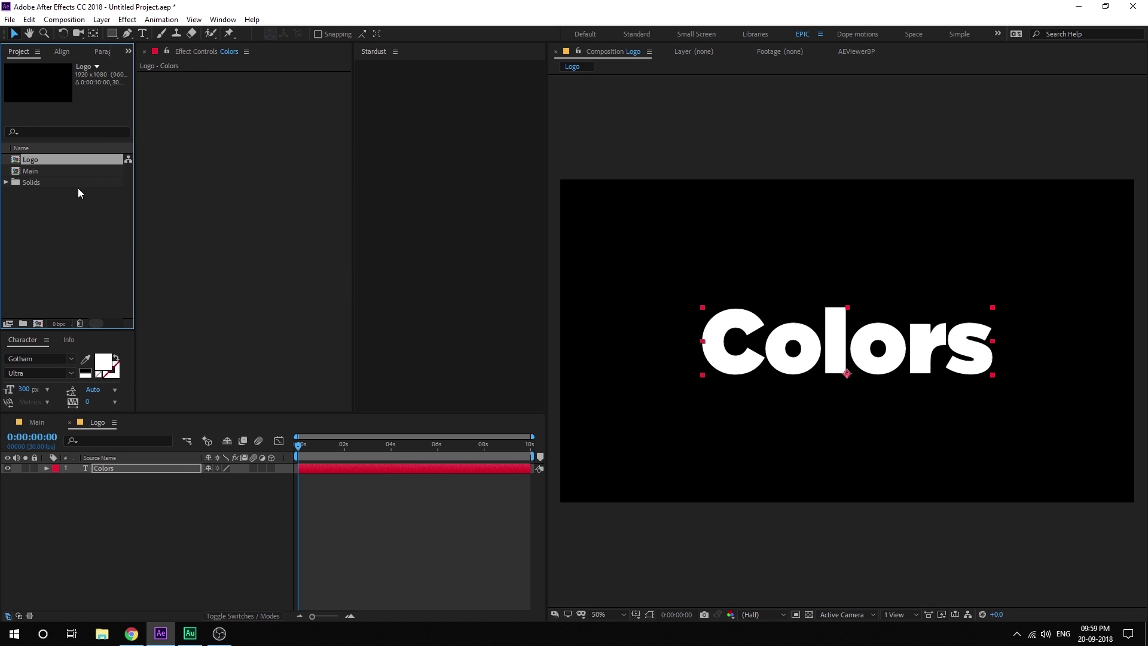
pyautogui.click(40, 423)
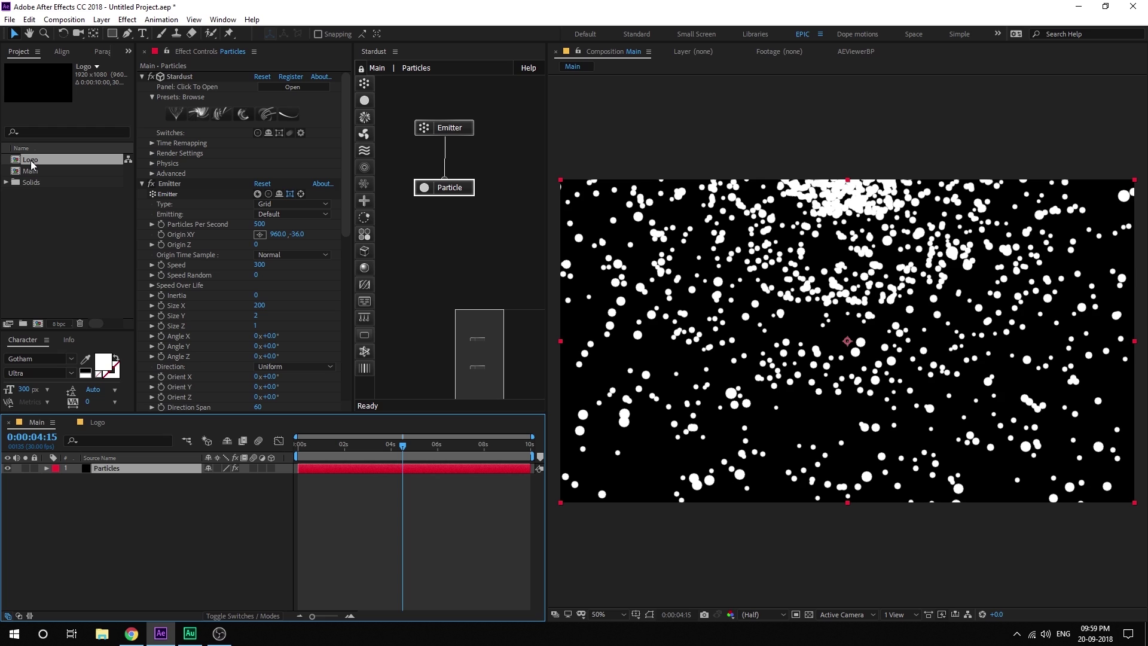
pyautogui.moveTo(30, 160); pyautogui.dragTo(95, 477)
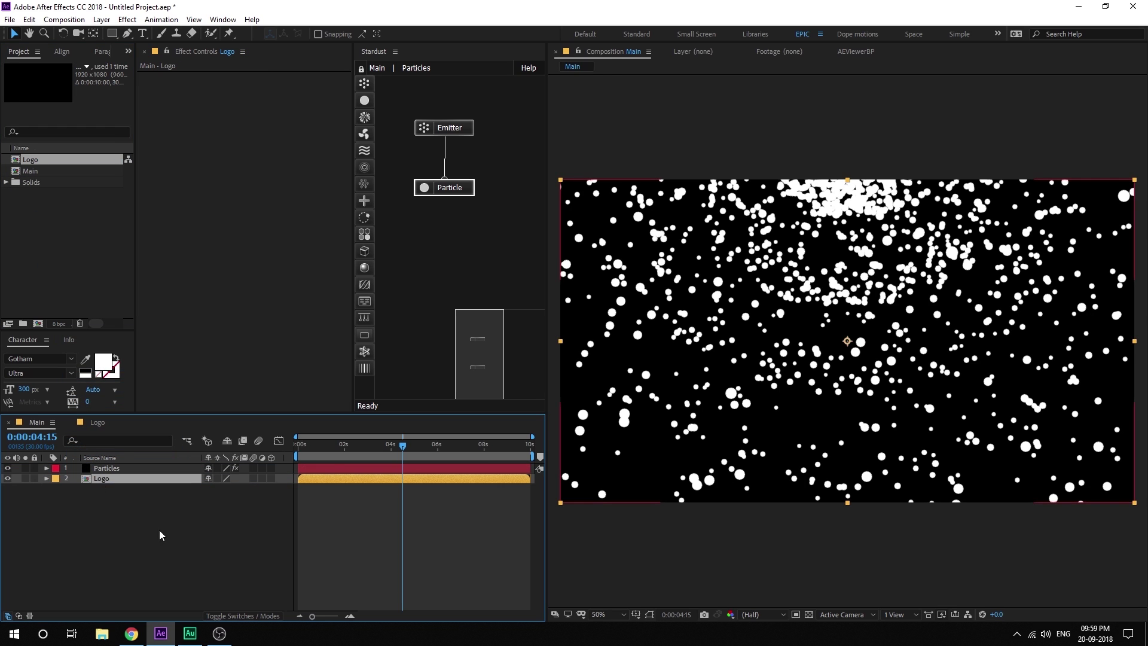
# Auto-trace the Logo layer into mask outlines, show the masks, and hide the layer
pyautogui.click(101, 19)
pyautogui.click(128, 417)
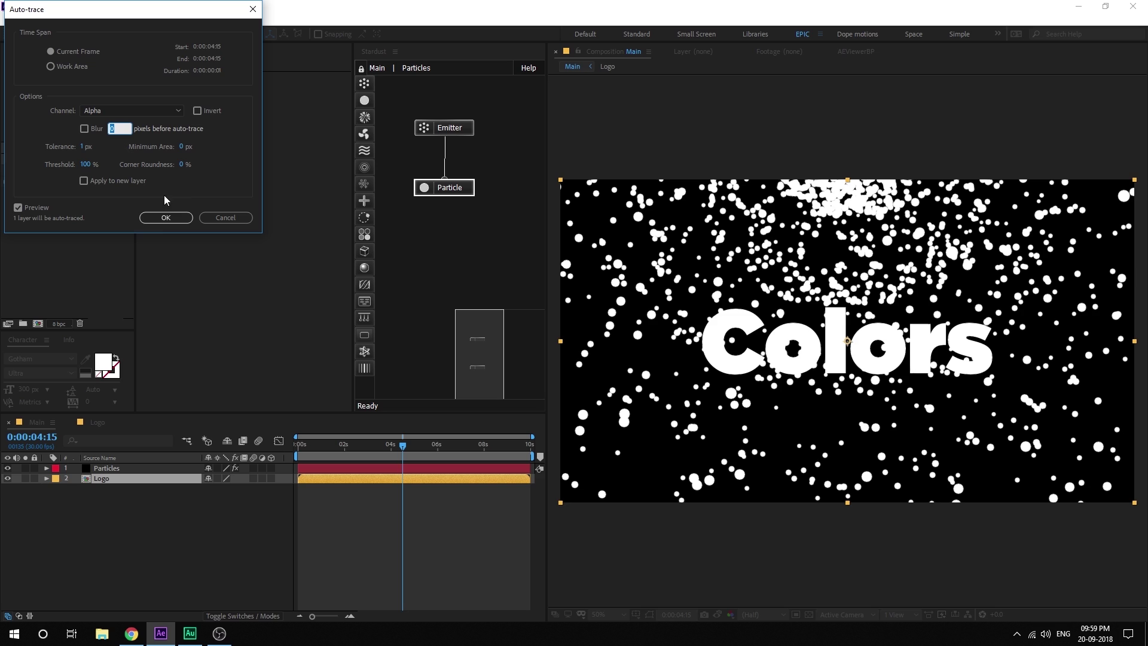
pyautogui.click(164, 219)
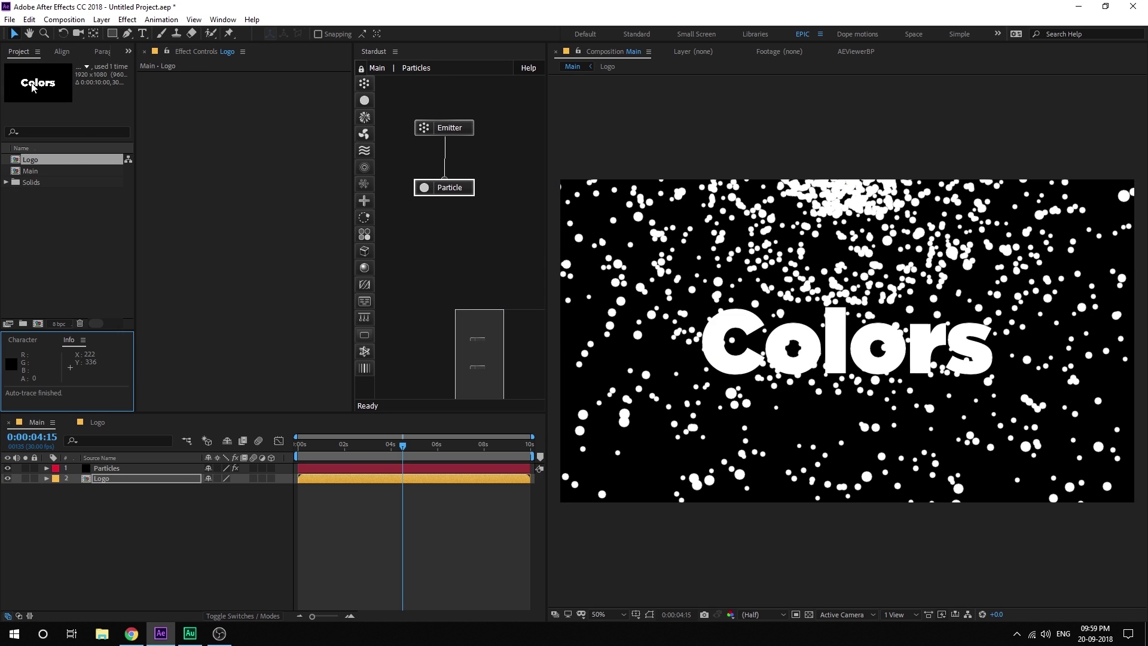
pyautogui.click(649, 614)
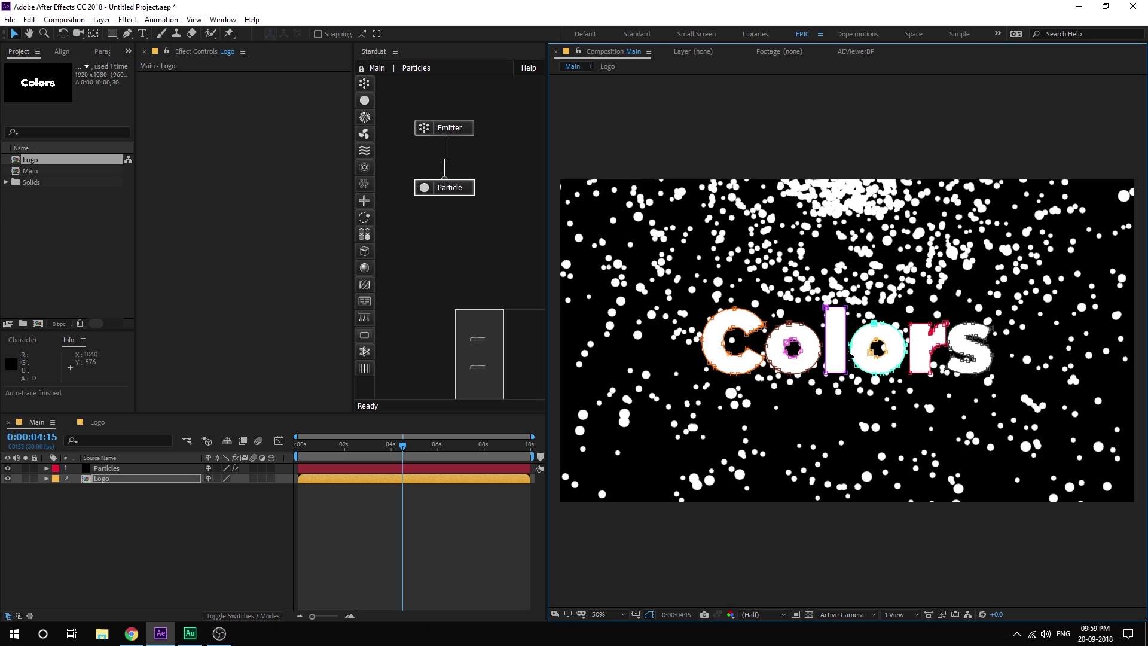
pyautogui.click(8, 479)
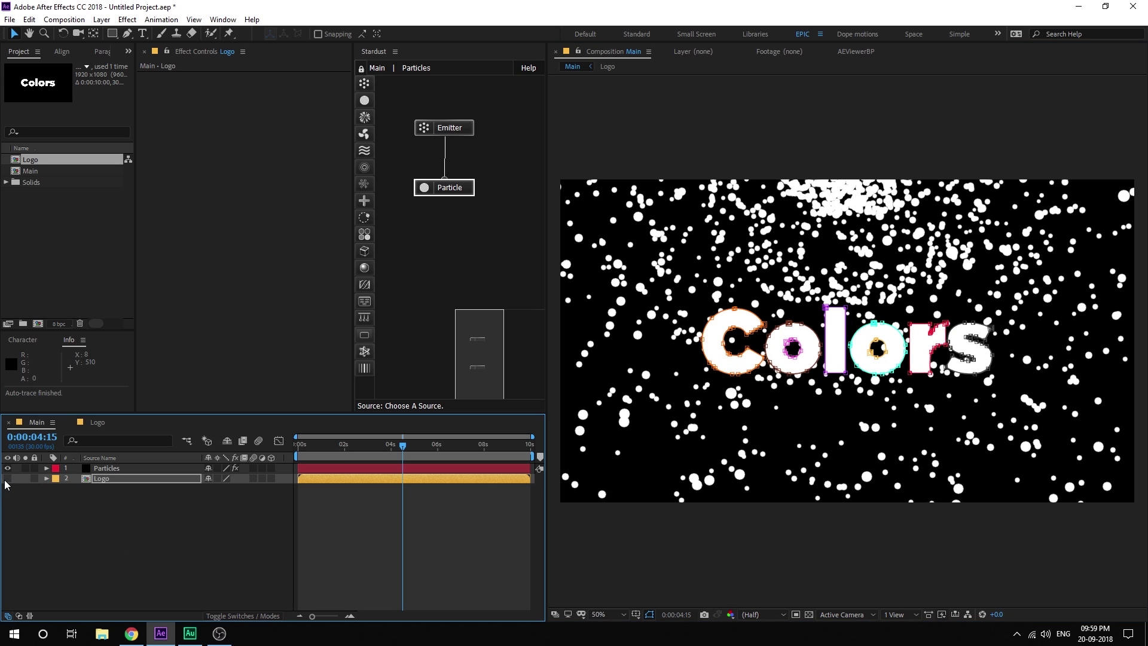
# Add a Stardust Model node with Text / Mask source extruded from the 2. Logo layer
pyautogui.click(66, 518)
pyautogui.click(120, 468)
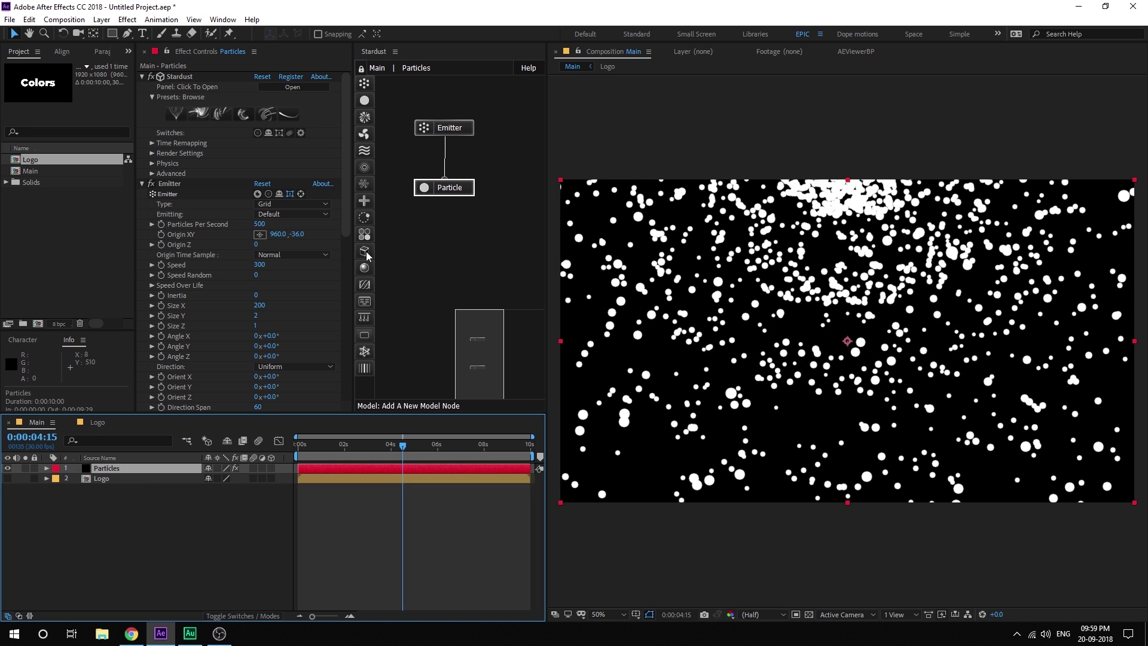
pyautogui.moveTo(367, 256); pyautogui.dragTo(530, 193)
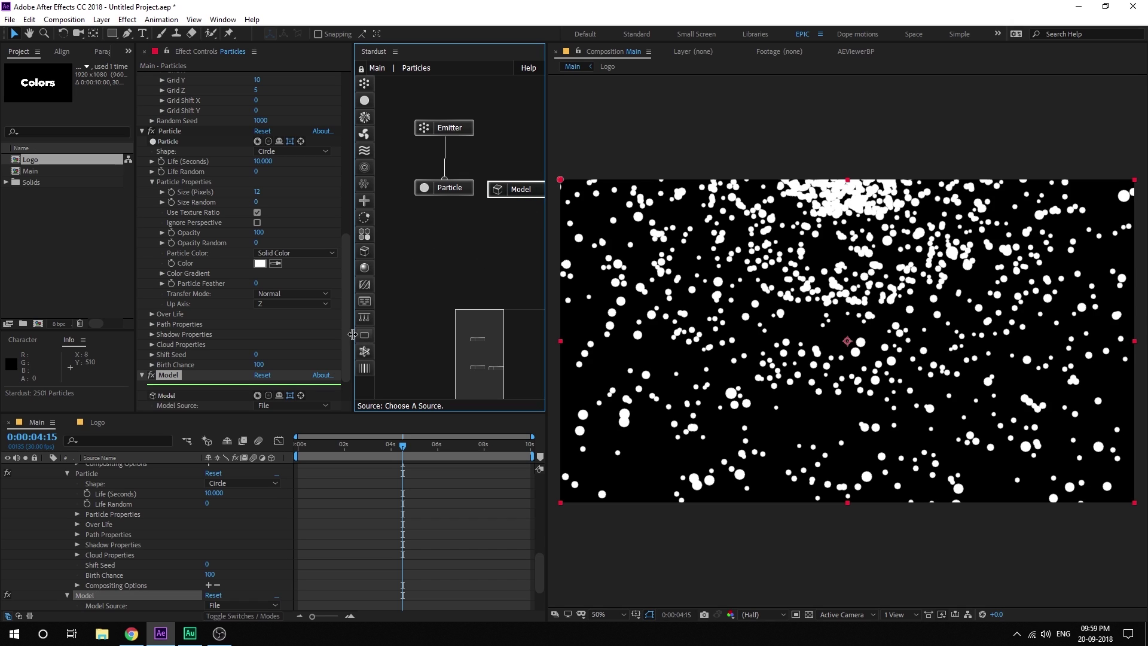
pyautogui.scroll(-3, 348, 304)
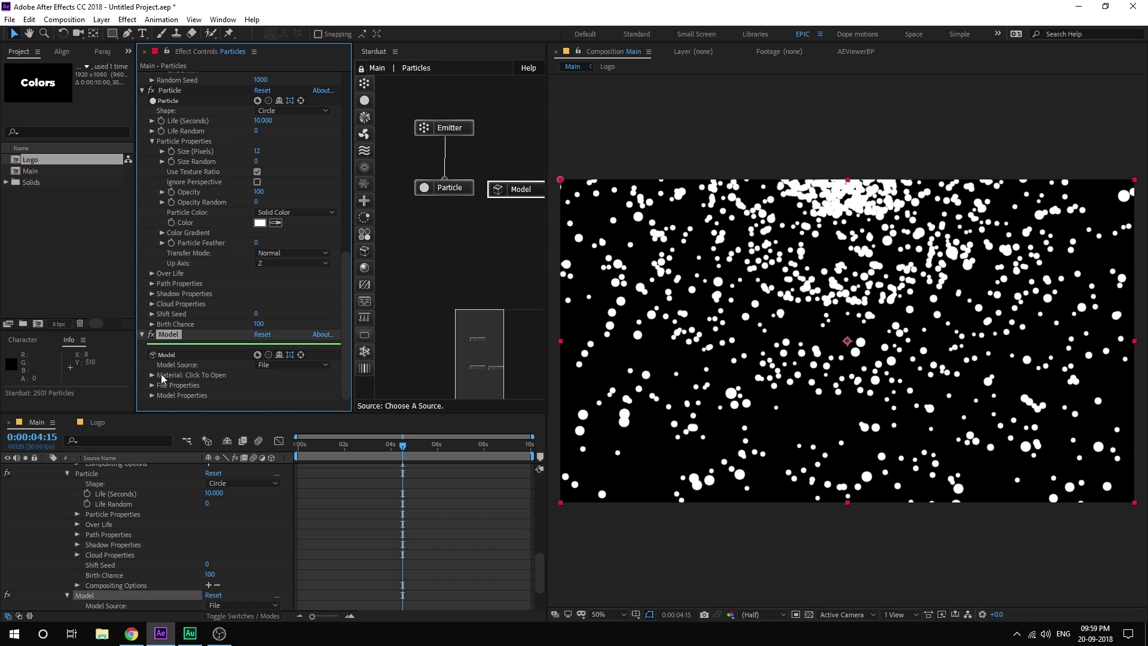
pyautogui.click(285, 366)
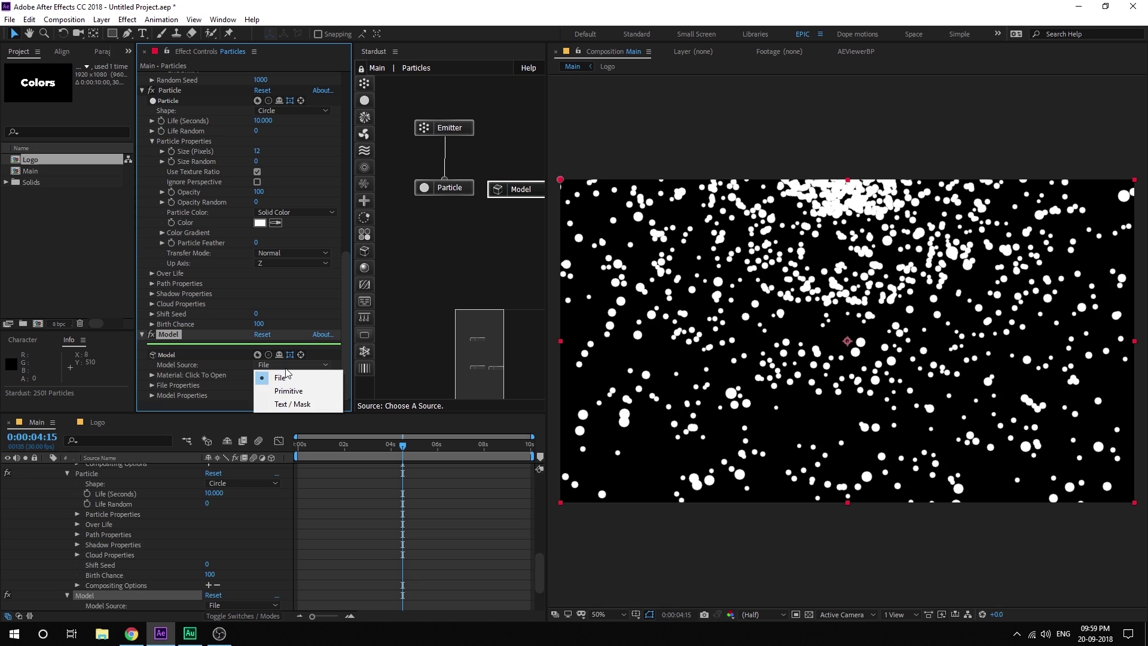
pyautogui.click(289, 388)
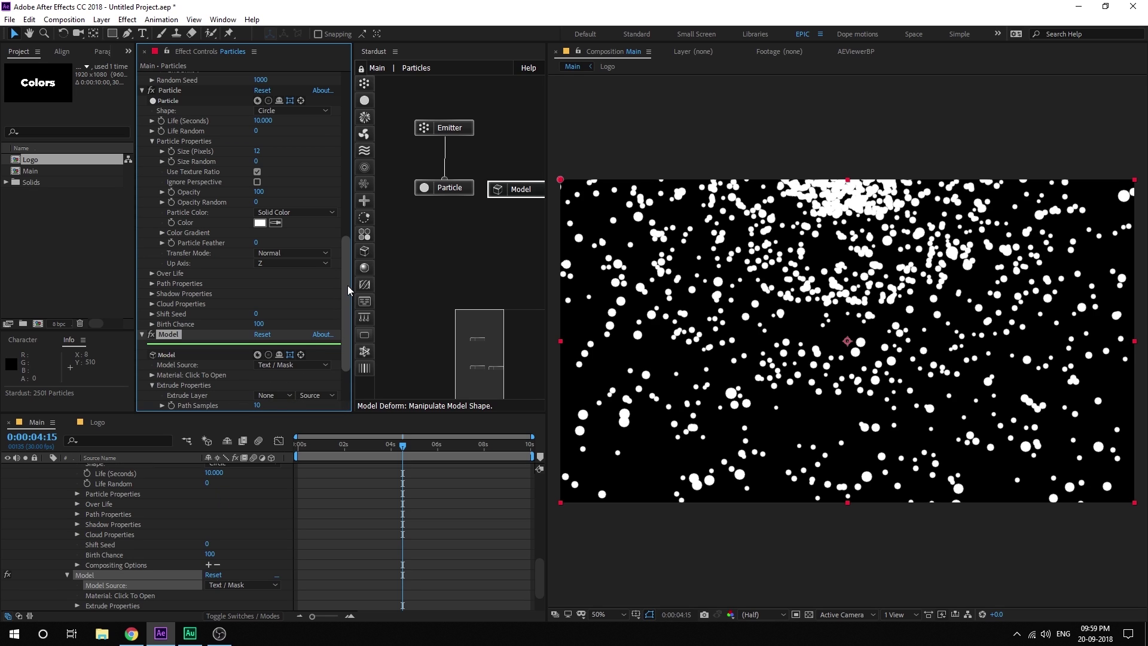
pyautogui.moveTo(347, 285); pyautogui.dragTo(346, 335)
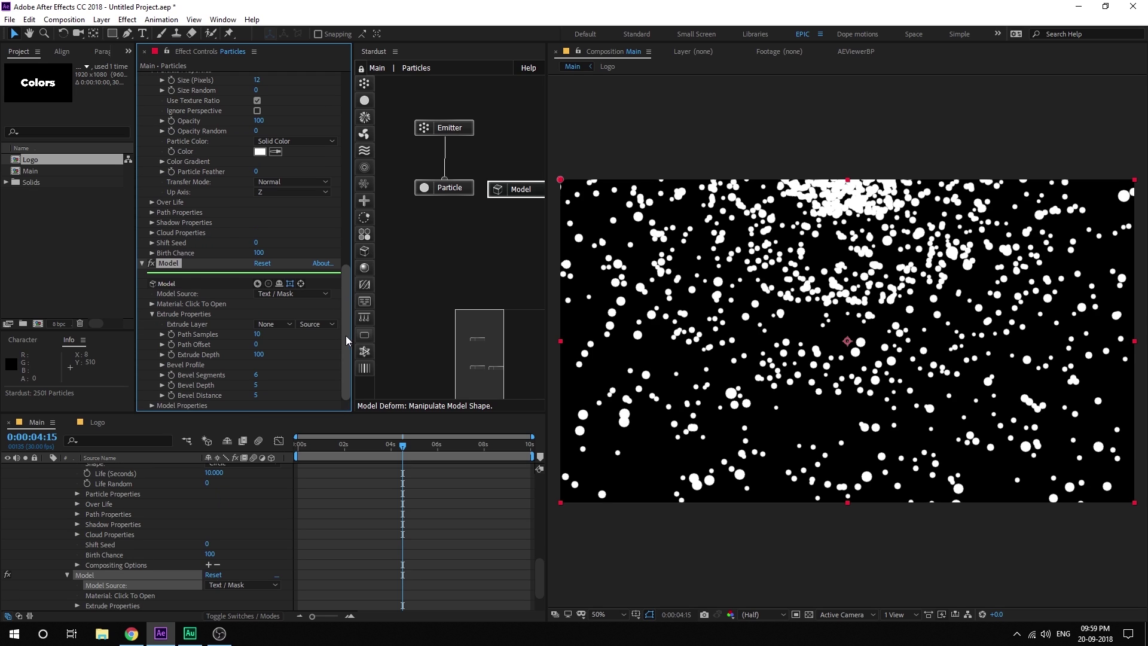
pyautogui.click(278, 325)
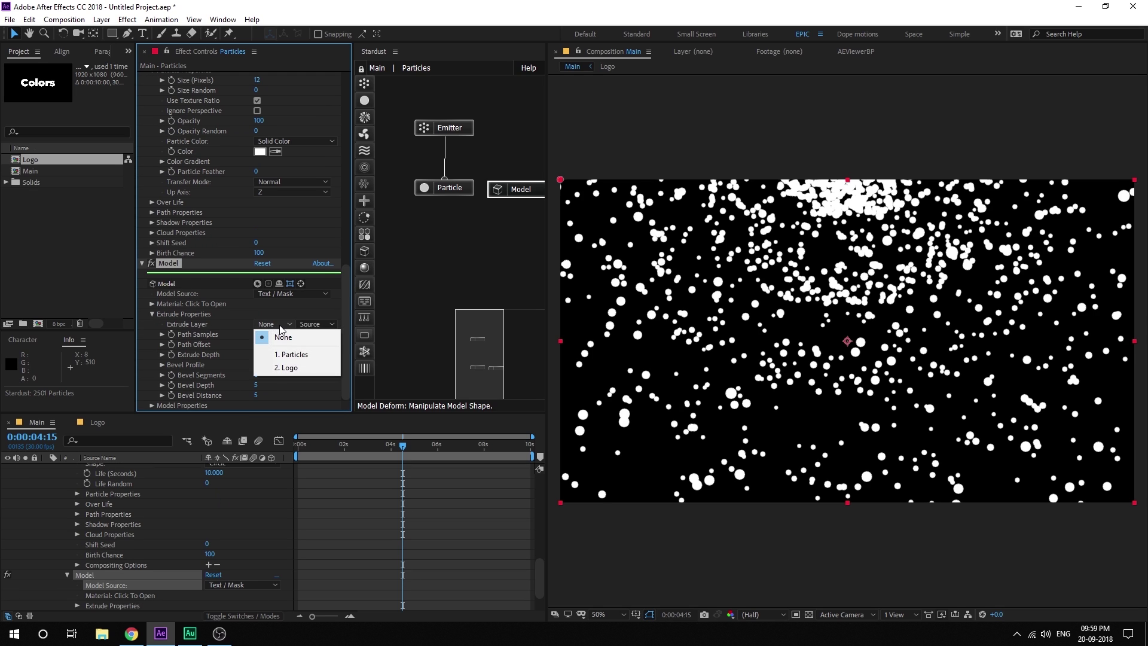
pyautogui.click(292, 368)
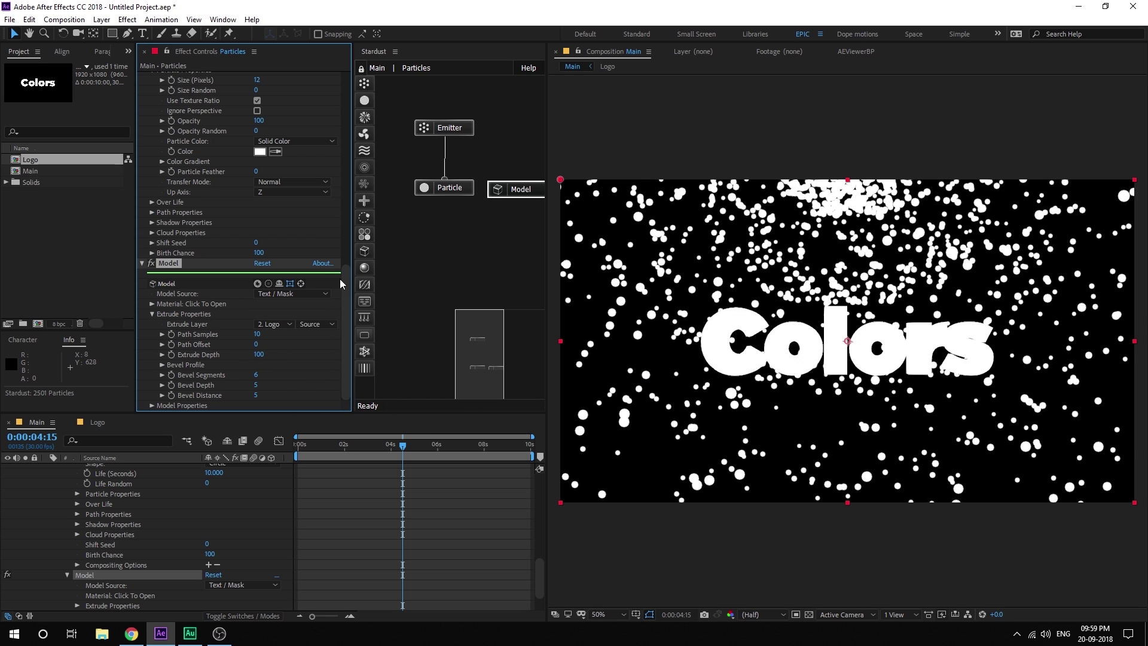
pyautogui.scroll(10, 44, 493)
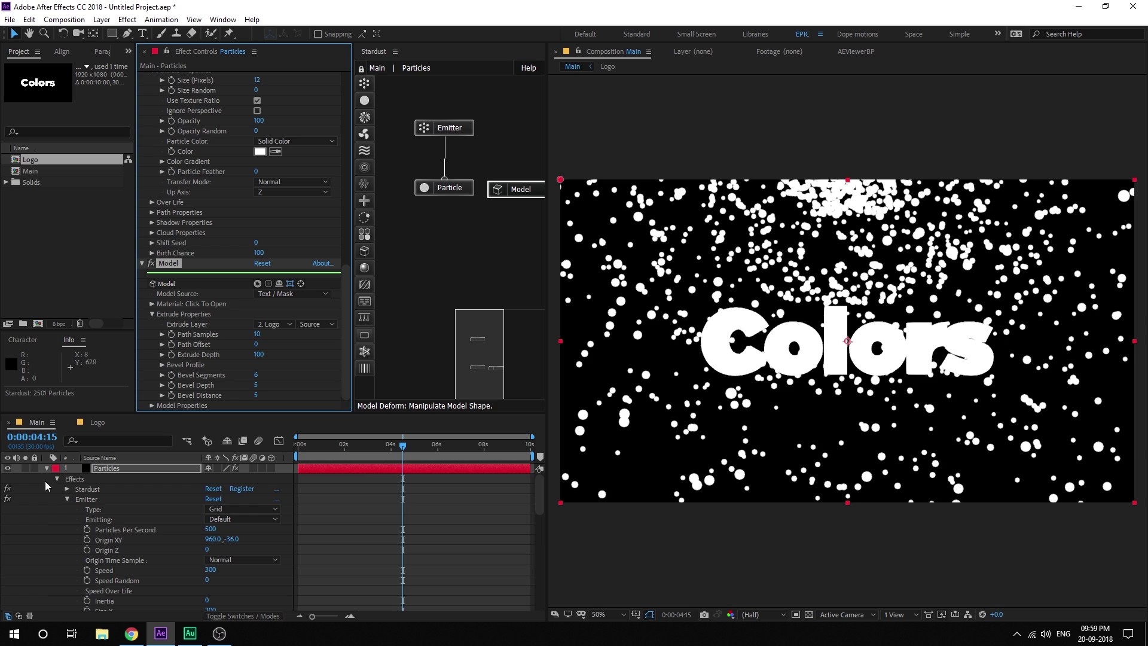
# Add two Physical nodes to the Stardust graph, one after Particle and one under Model
pyautogui.click(46, 468)
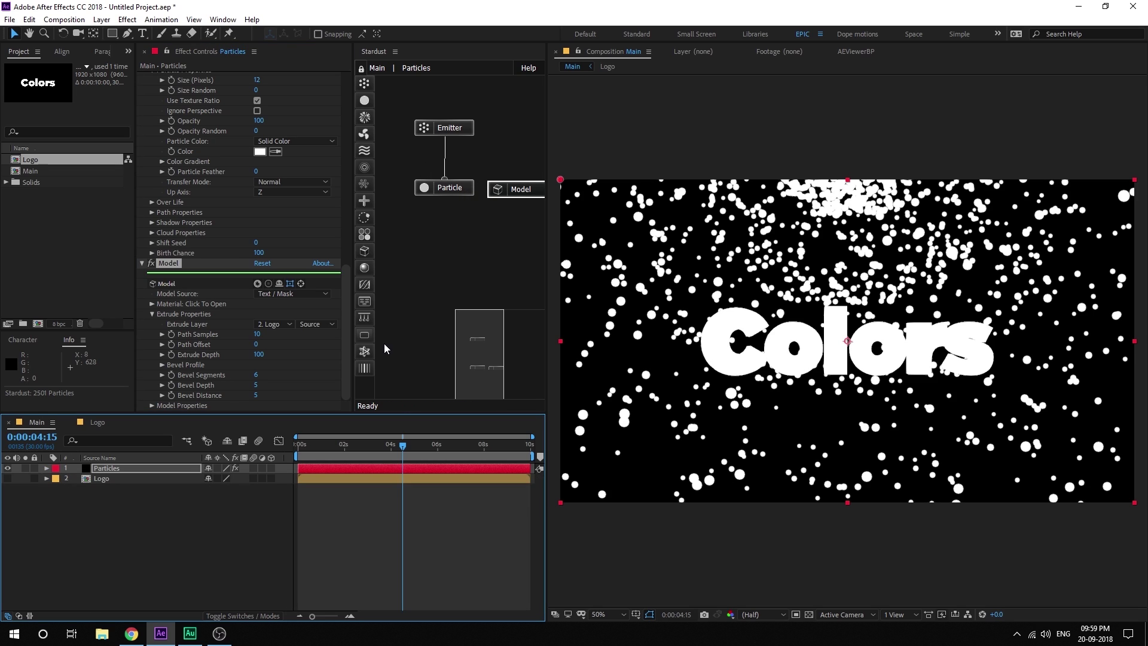
pyautogui.moveTo(364, 351); pyautogui.dragTo(443, 190)
pyautogui.moveTo(527, 196); pyautogui.dragTo(522, 197)
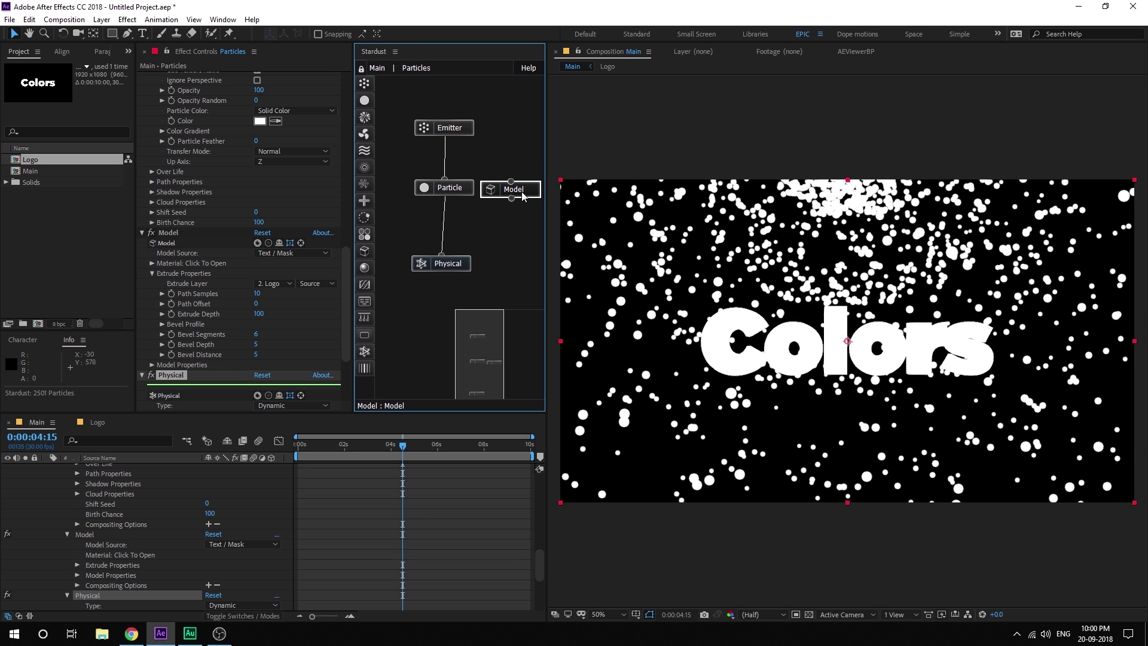
pyautogui.click(364, 351)
pyautogui.moveTo(396, 356); pyautogui.dragTo(511, 267)
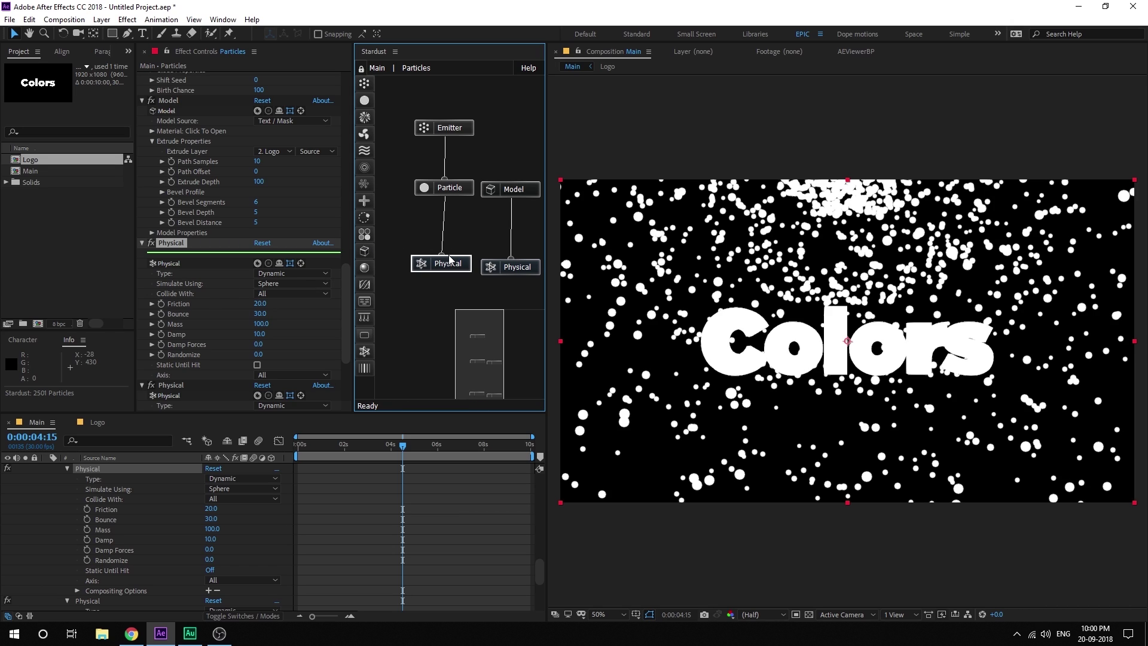
# Set the particle Physical node to friction 0 on the XY axis
pyautogui.click(259, 304)
pyautogui.write('0')
pyautogui.press('Return')
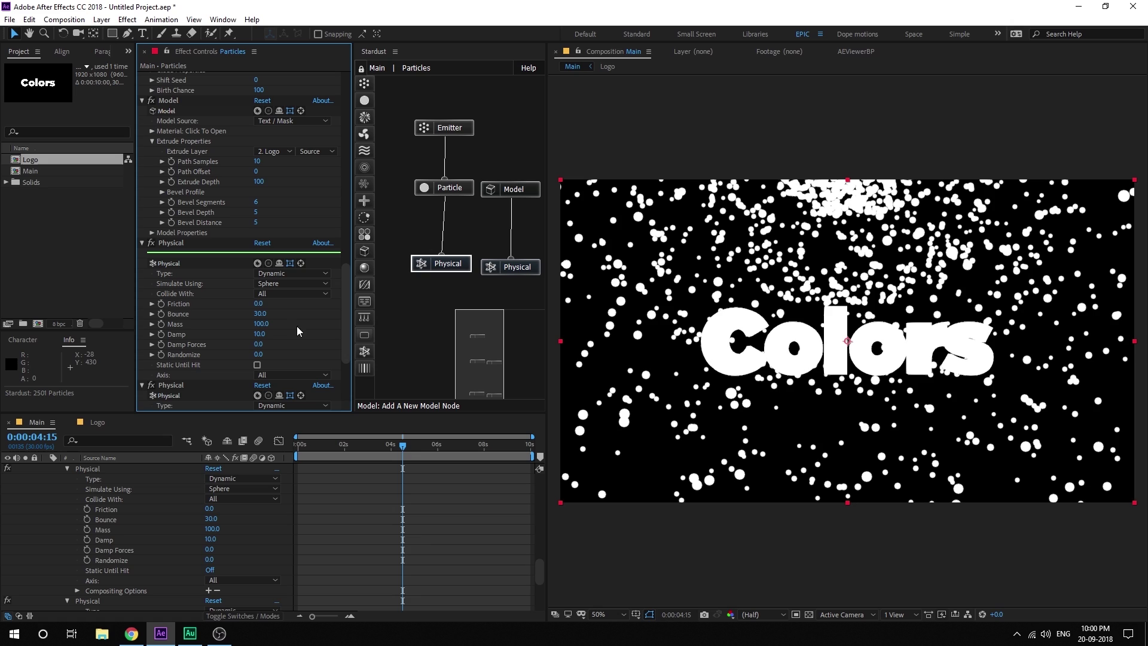
pyautogui.click(291, 374)
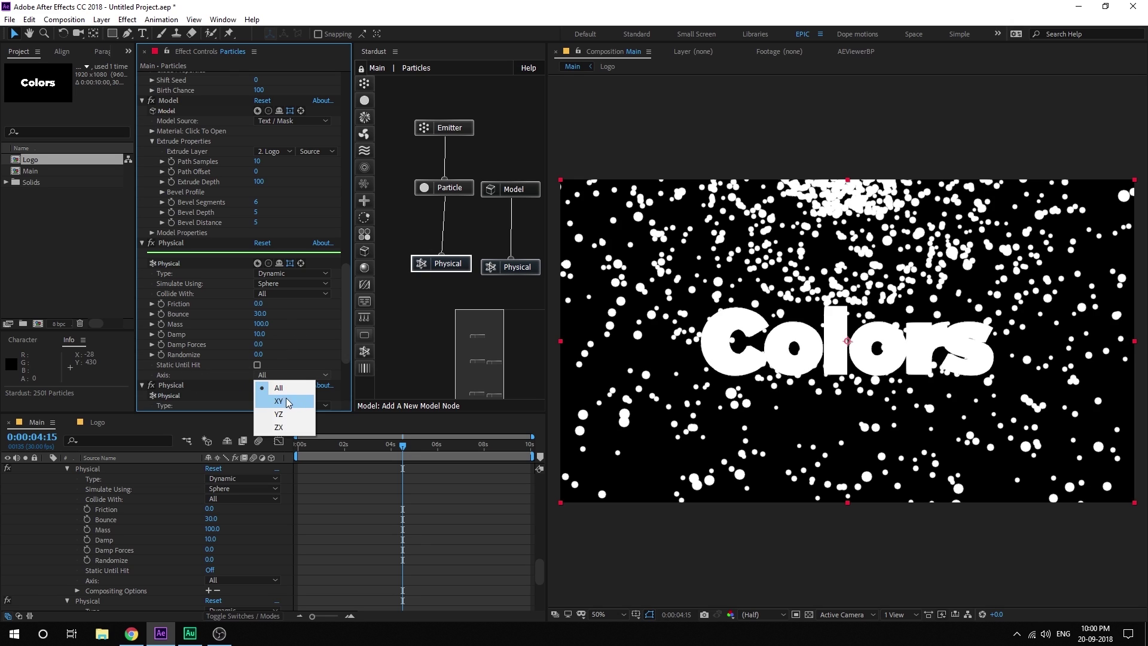
pyautogui.click(287, 397)
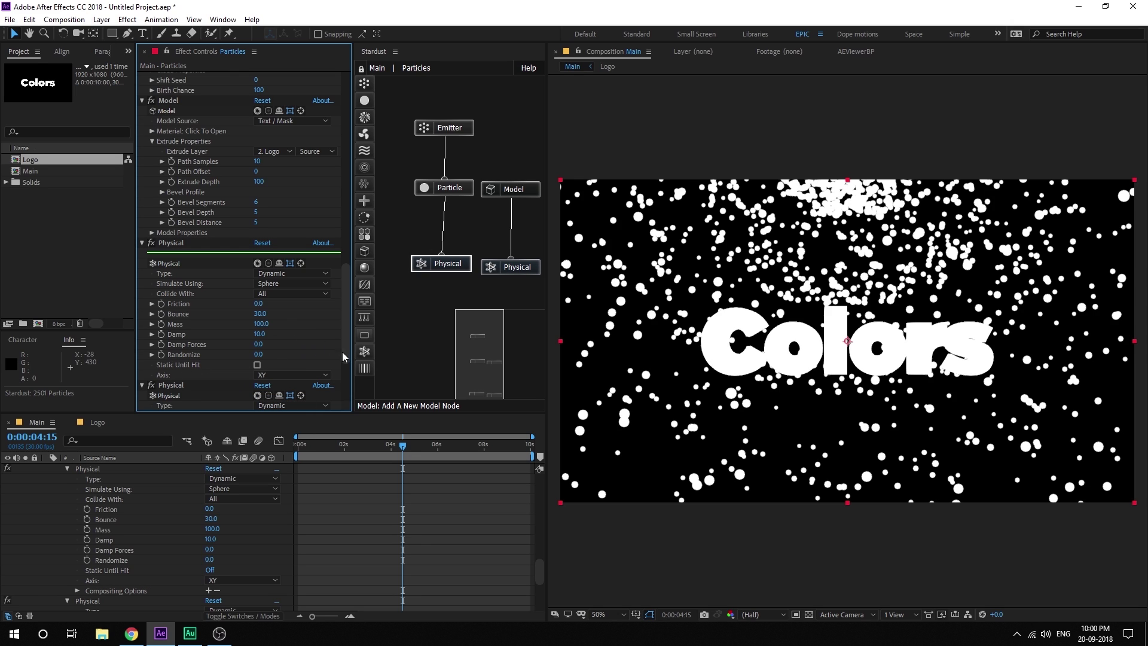
# Make the model's Physical node Kinematic, simulating with the Model shape
pyautogui.click(525, 268)
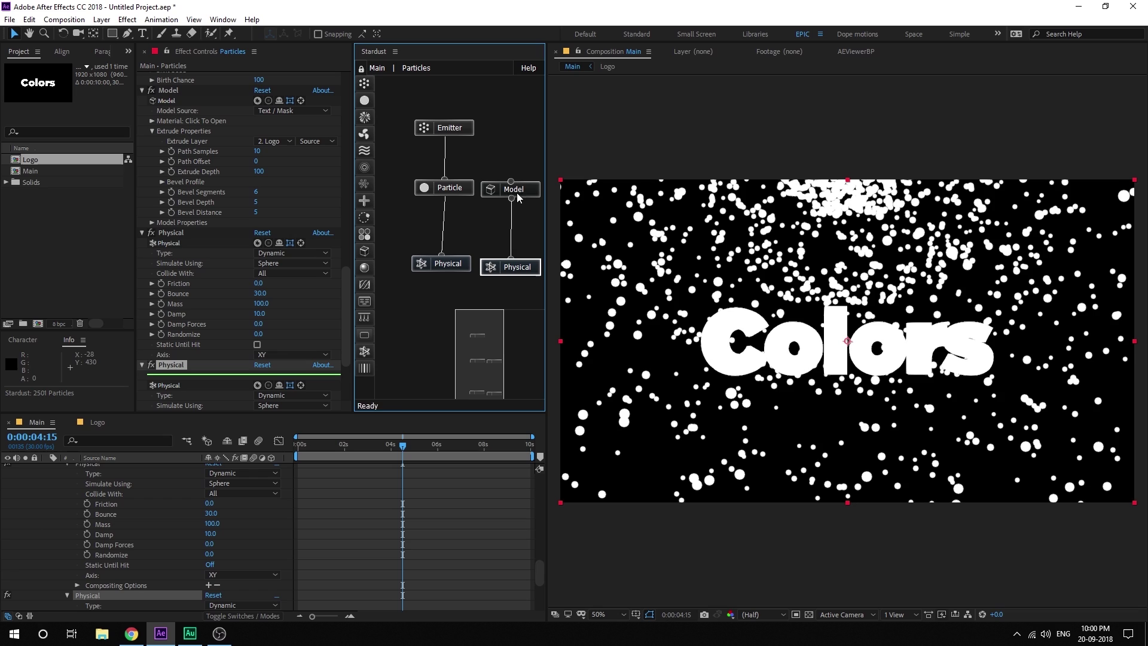
pyautogui.scroll(-3, 345, 348)
pyautogui.scroll(-1, 345, 347)
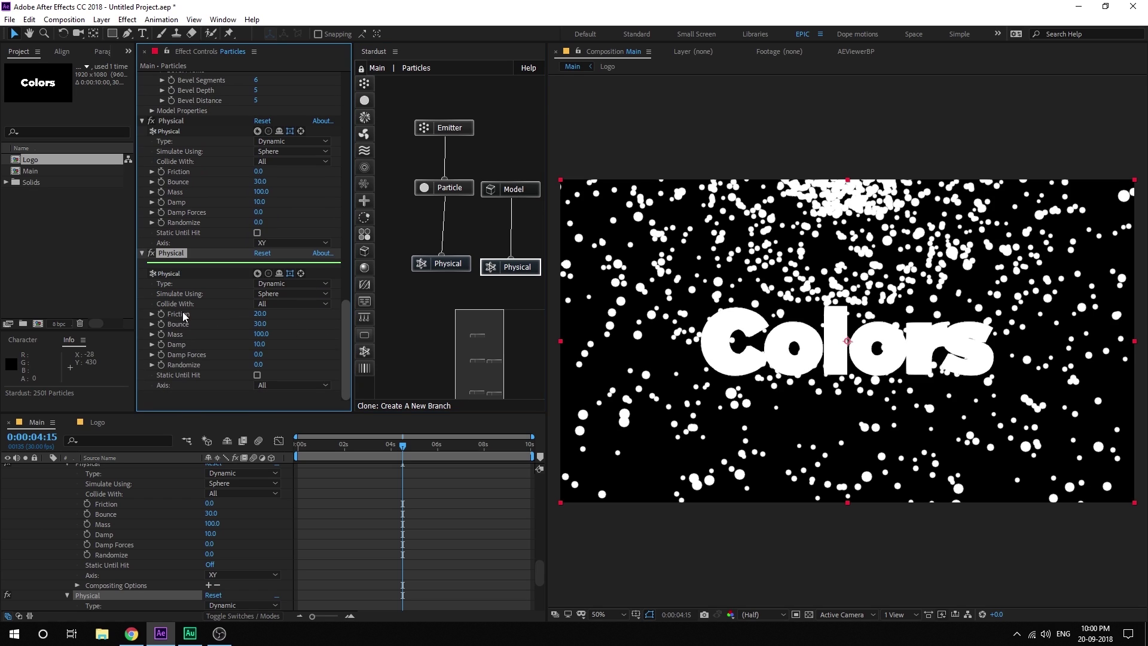
pyautogui.click(279, 284)
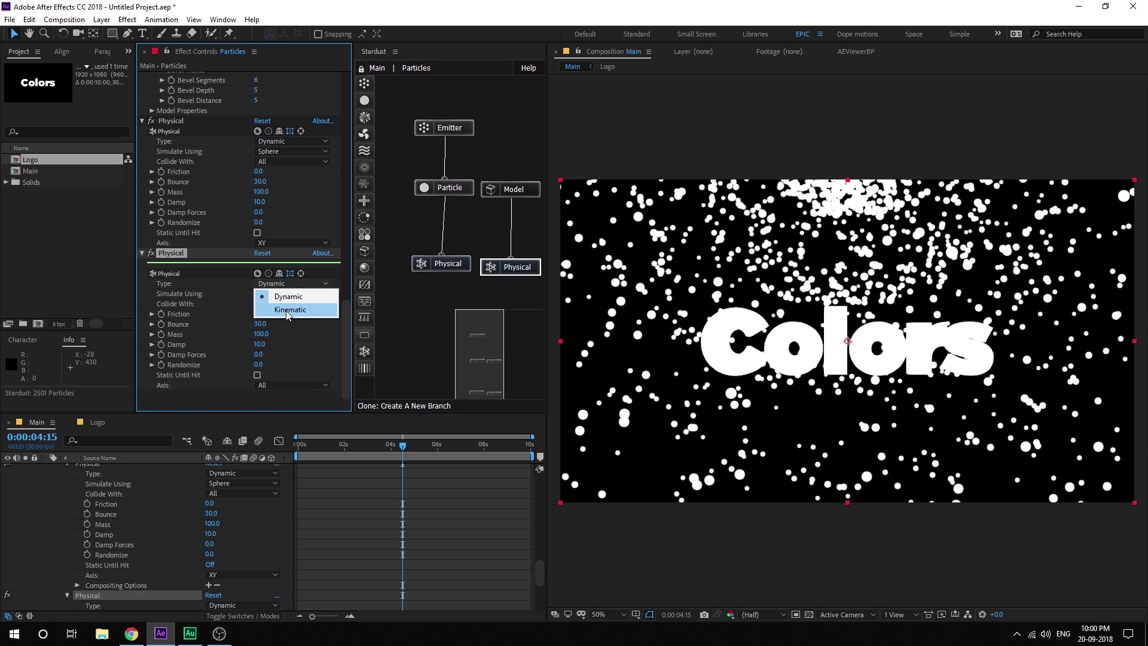
pyautogui.click(287, 310)
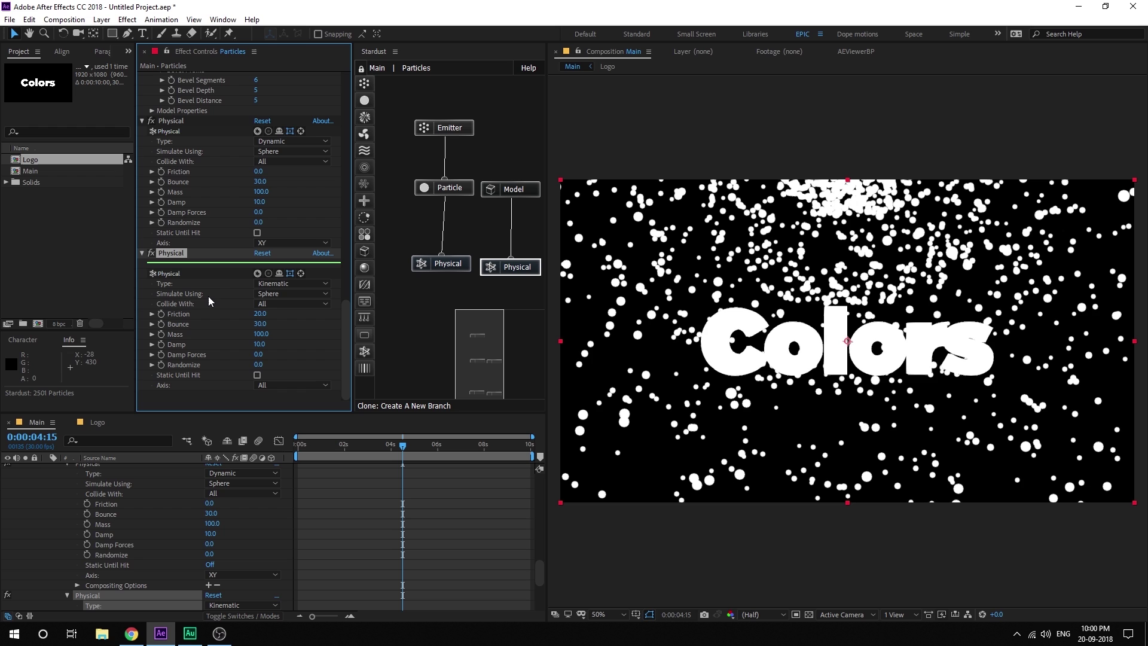
pyautogui.click(276, 295)
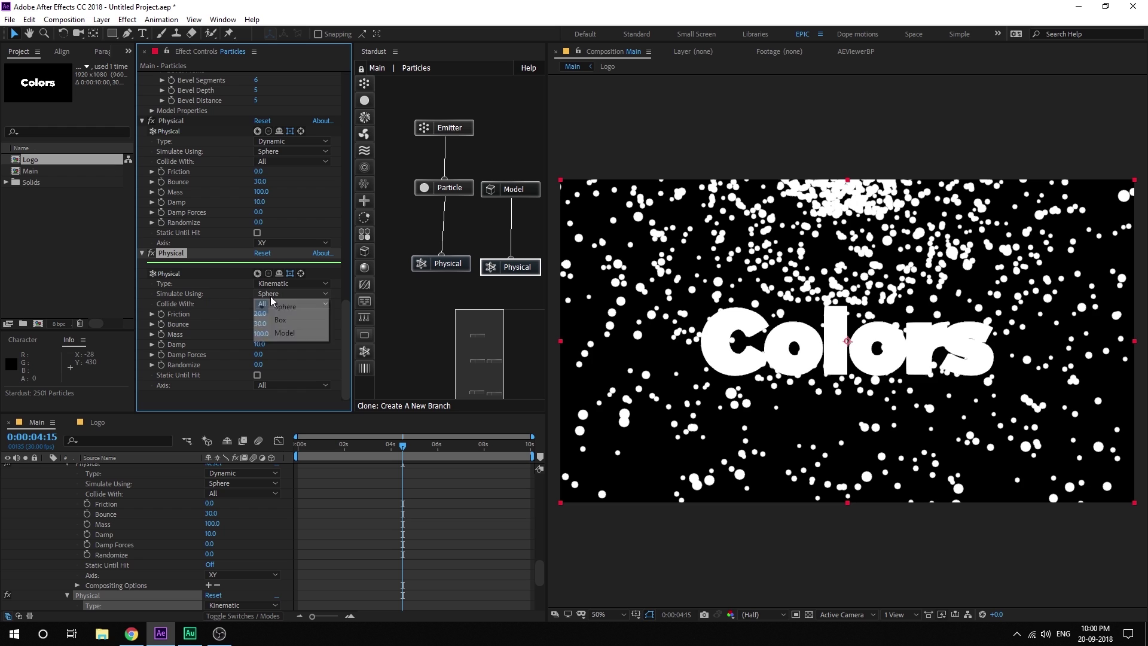
pyautogui.click(284, 333)
pyautogui.moveTo(330, 444); pyautogui.dragTo(399, 445)
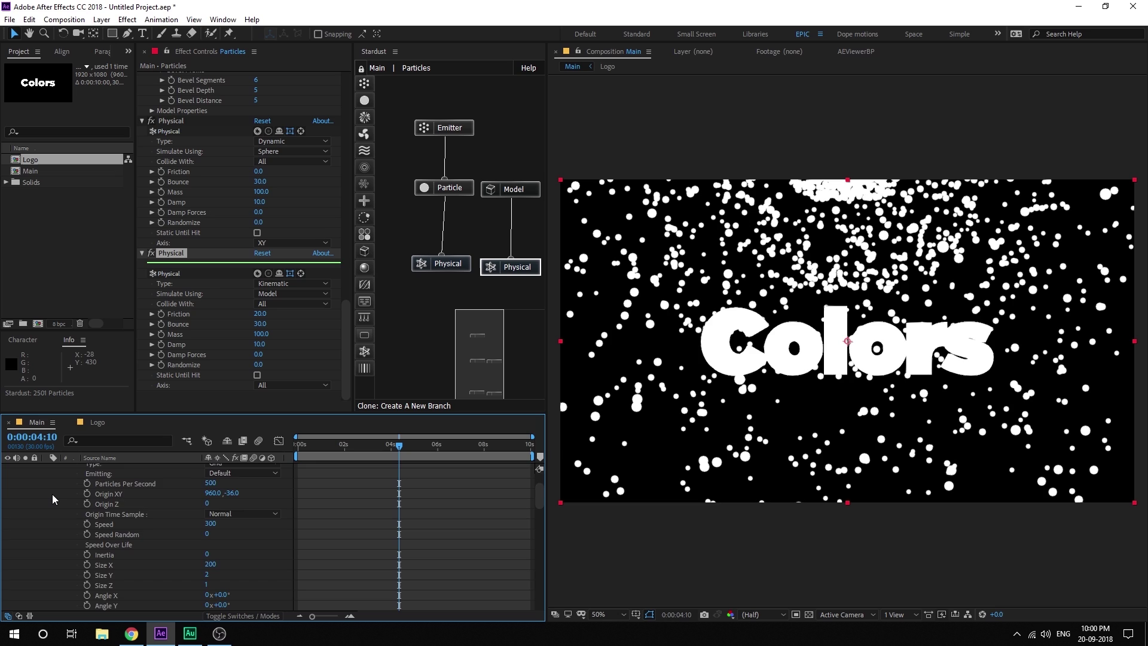
# Set the Stardust Physics Simulation to On and preview the particles piling onto the letters
pyautogui.press('u')
pyautogui.click(92, 468)
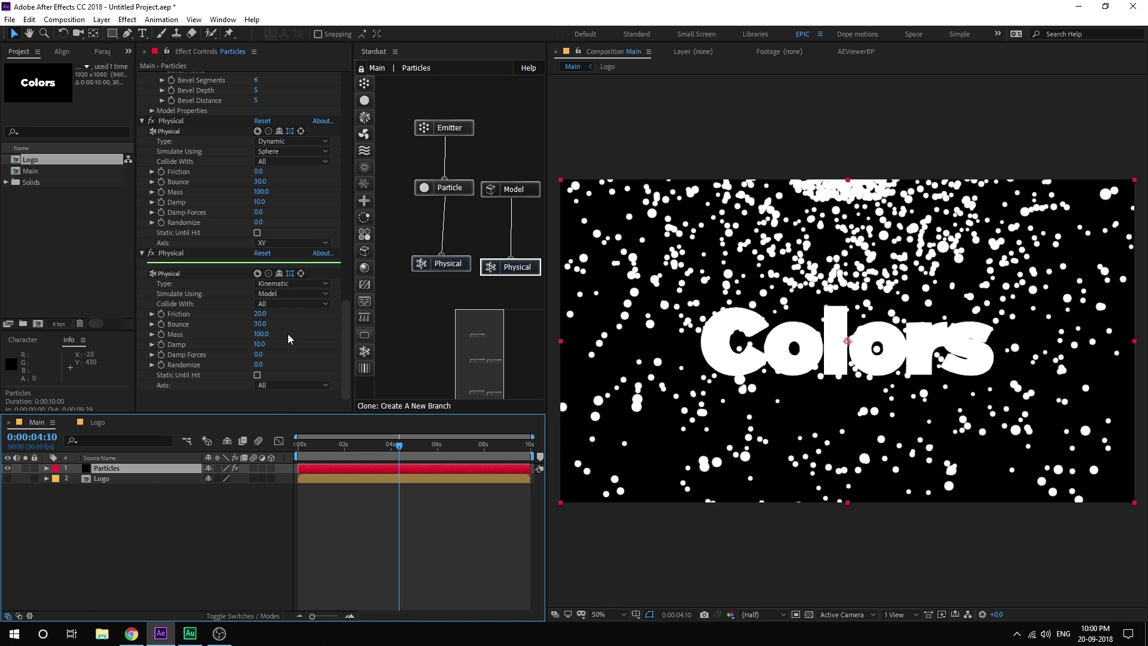
pyautogui.moveTo(344, 338); pyautogui.dragTo(349, 99)
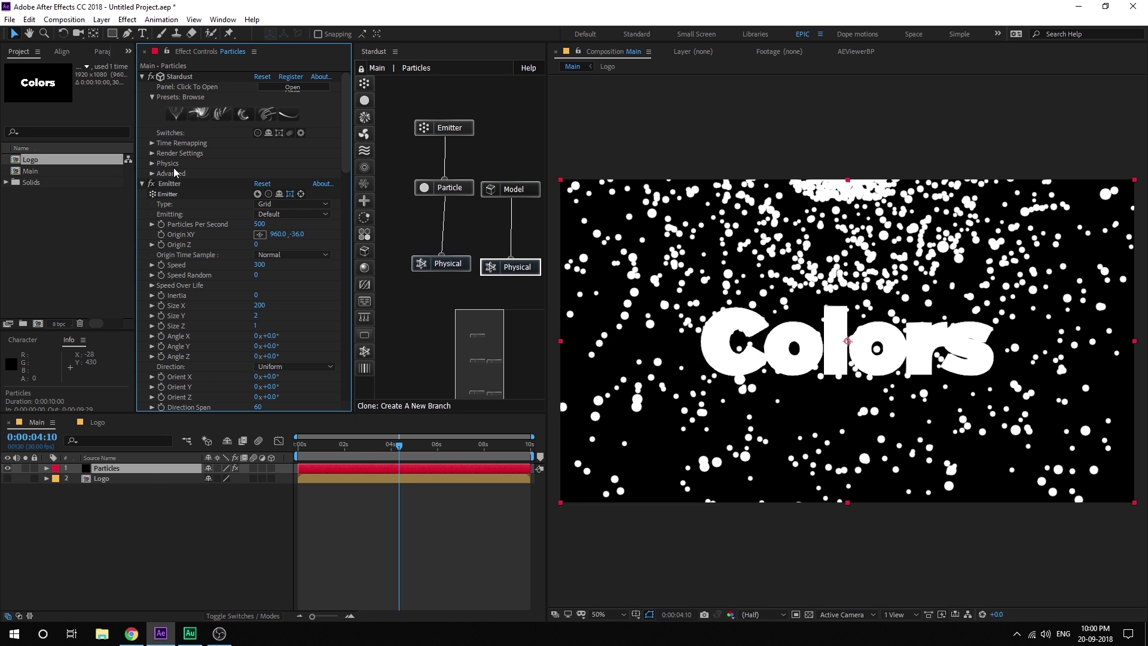
pyautogui.click(152, 163)
pyautogui.click(292, 173)
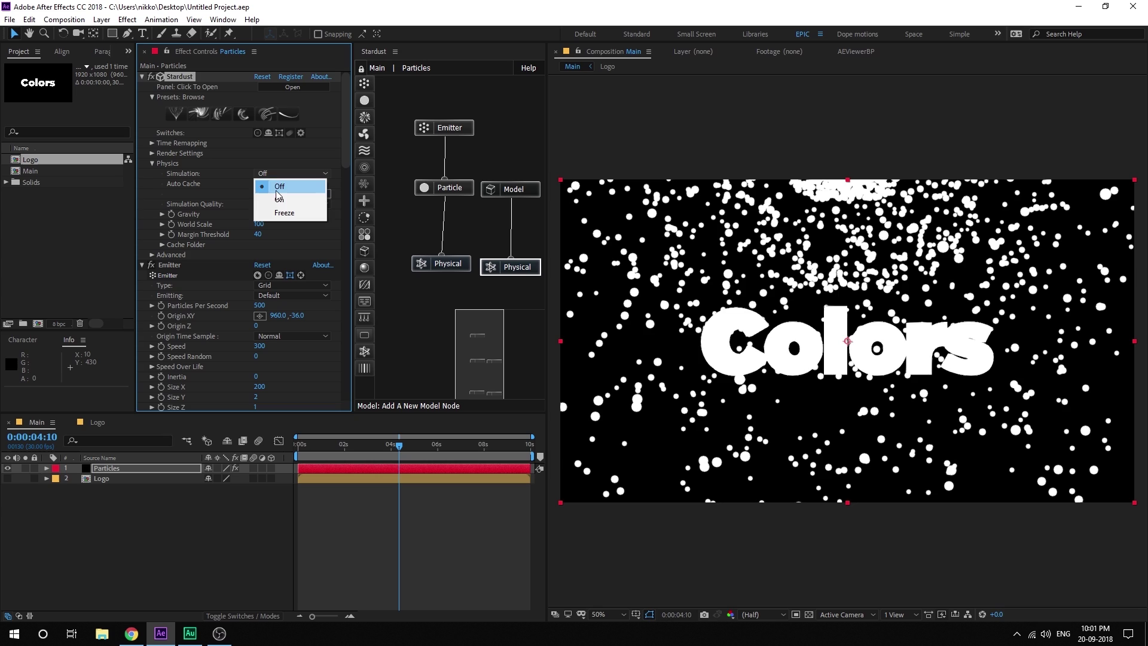
pyautogui.click(278, 200)
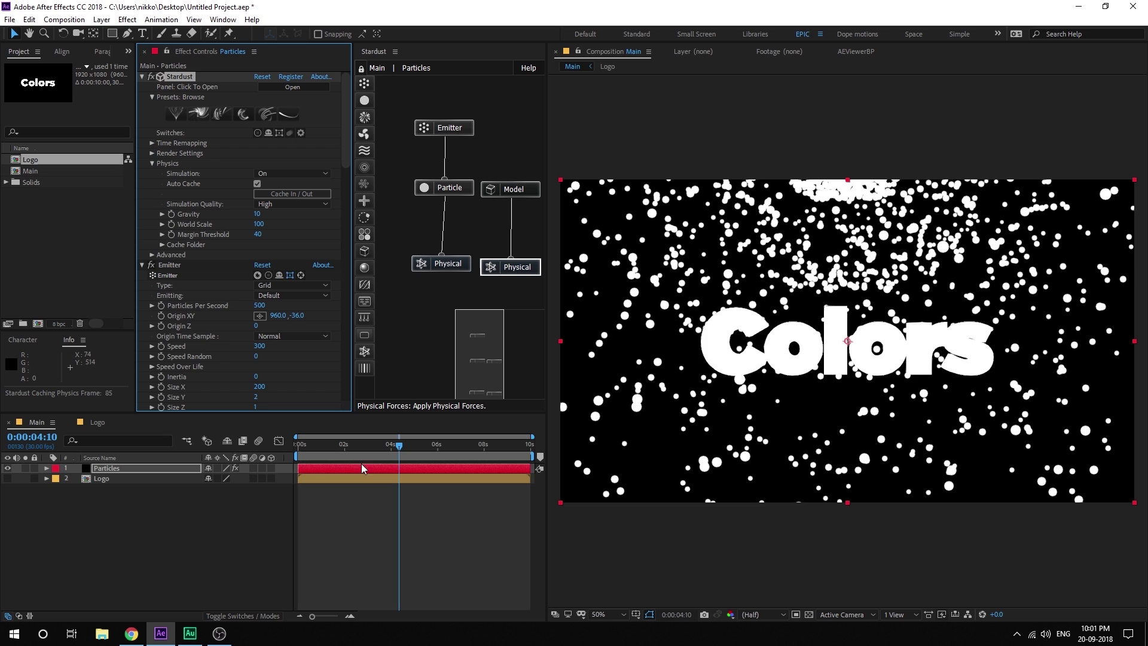
pyautogui.click(323, 453)
pyautogui.moveTo(322, 453)
pyautogui.mouseDown()
pyautogui.moveTo(378, 453)
pyautogui.moveTo(307, 458)
pyautogui.moveTo(342, 463)
pyautogui.mouseUp()
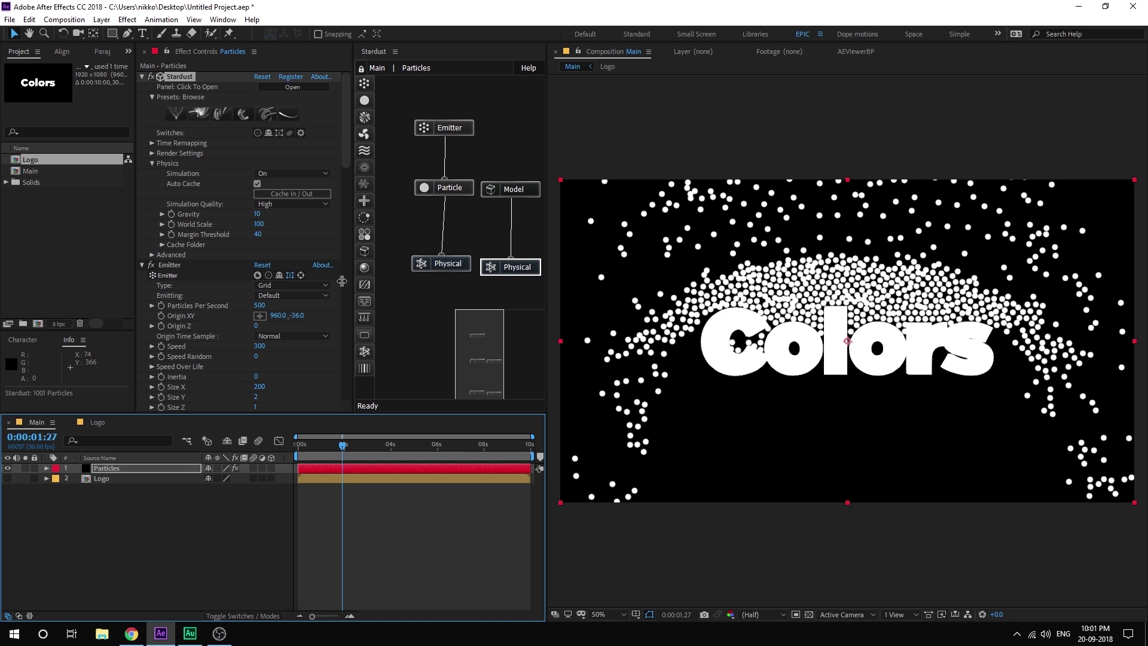
# Set the particle Size Random to 80
pyautogui.click(464, 187)
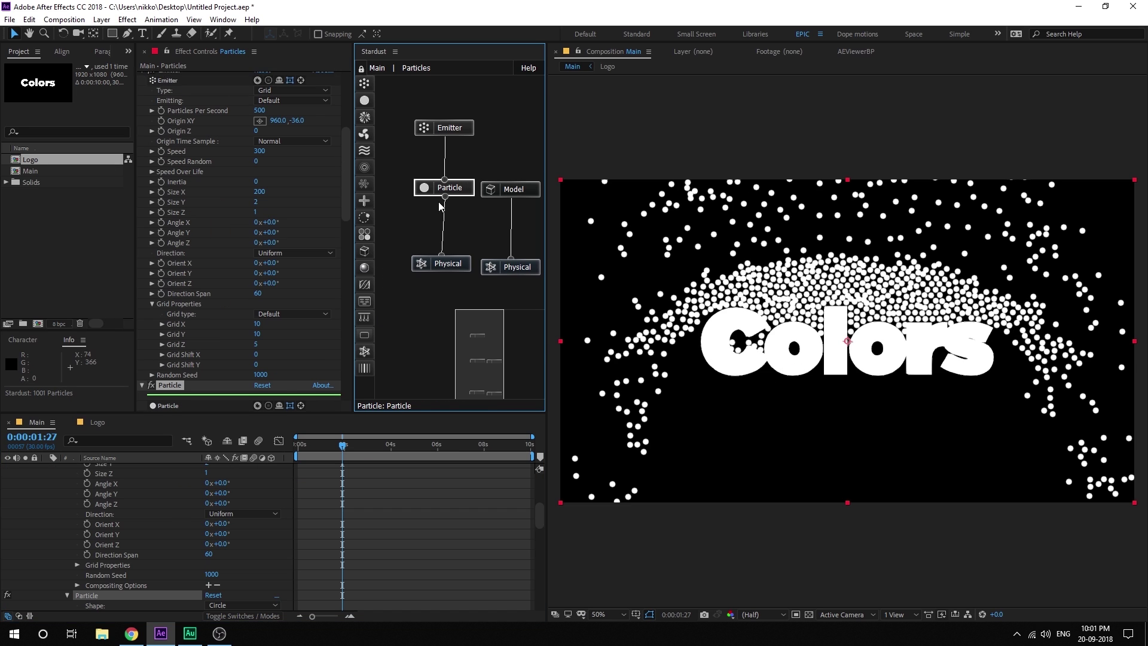
pyautogui.moveTo(348, 196); pyautogui.dragTo(350, 258)
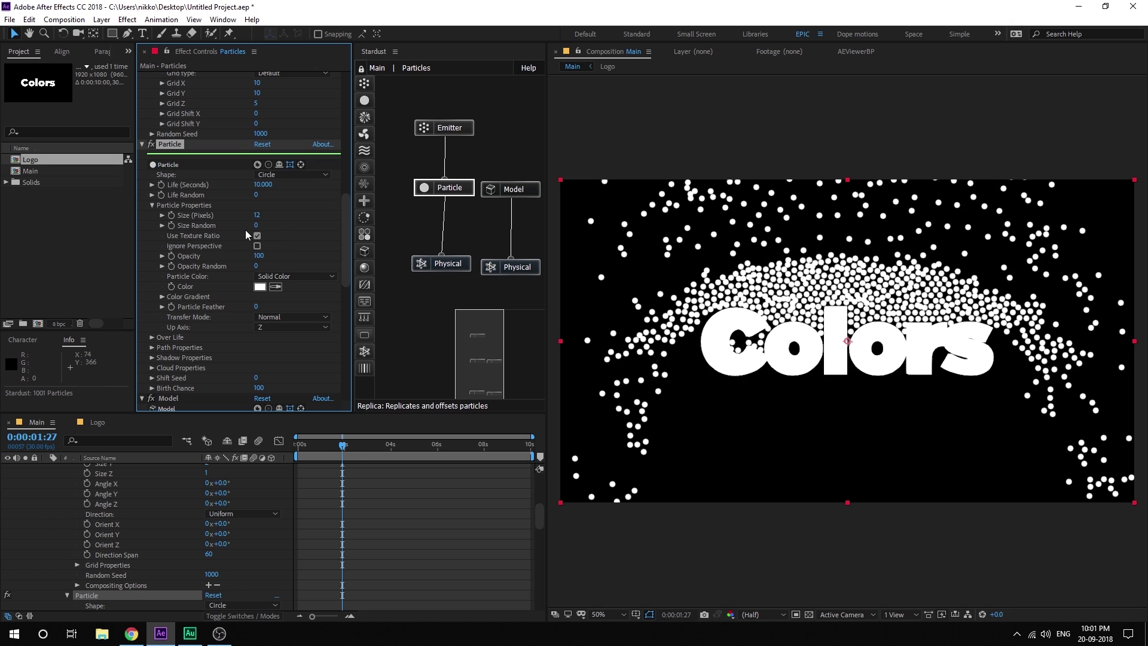
pyautogui.click(259, 225)
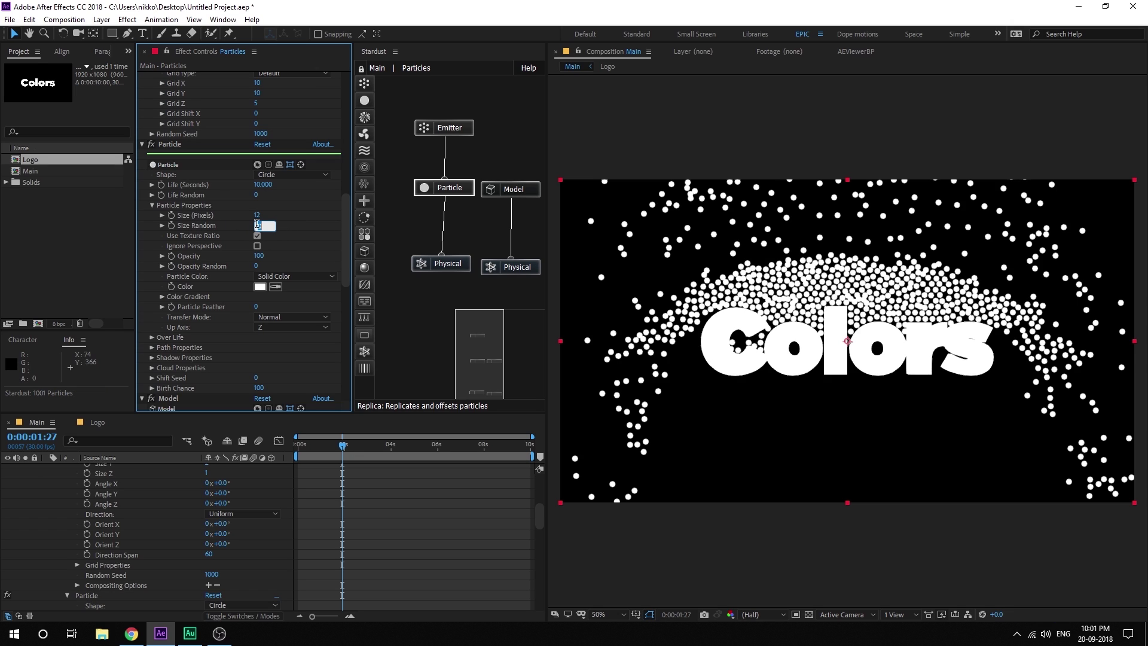
pyautogui.write('80')
pyautogui.press('Return')
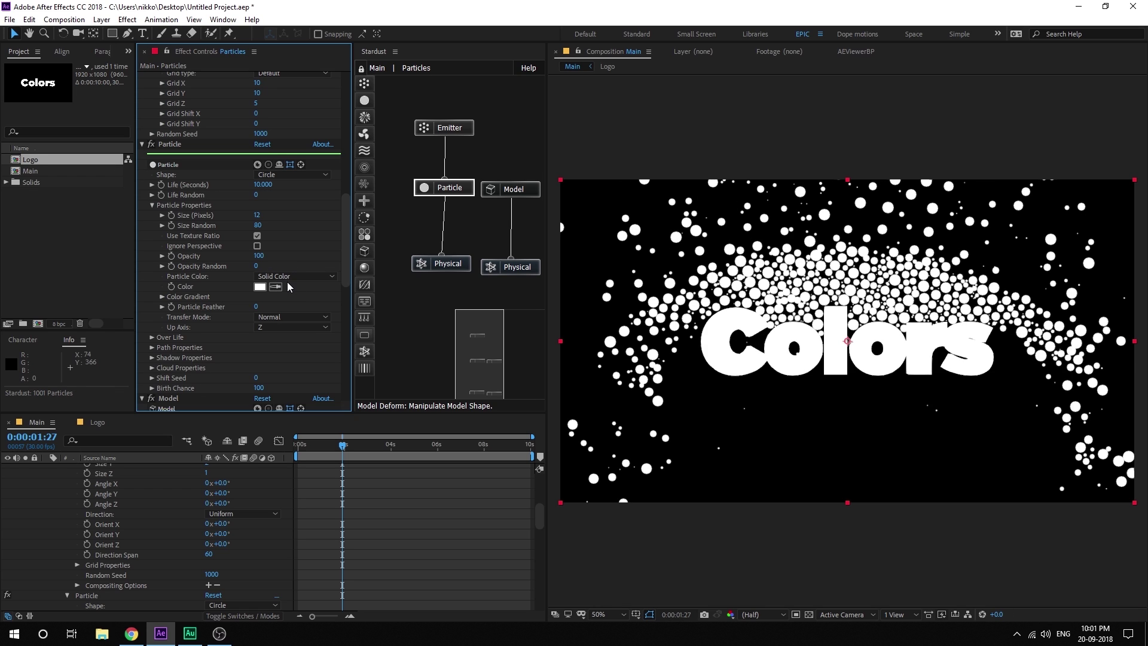
# Colour the particles Random From Gradient using the Color 10 gradient preset
pyautogui.click(286, 277)
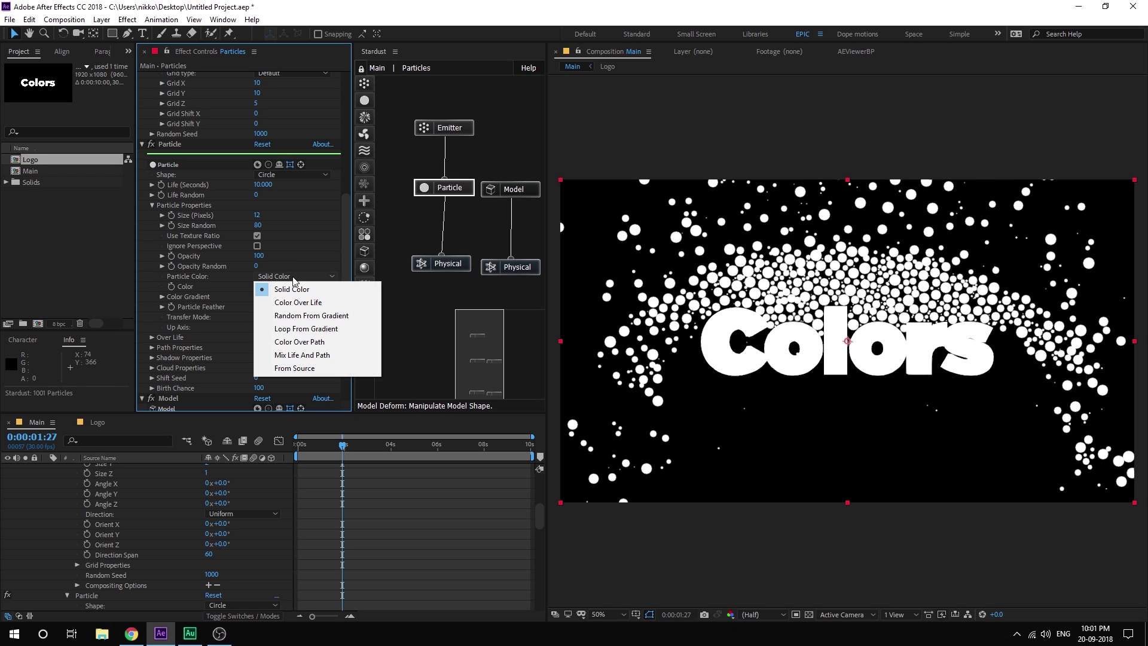
pyautogui.click(303, 317)
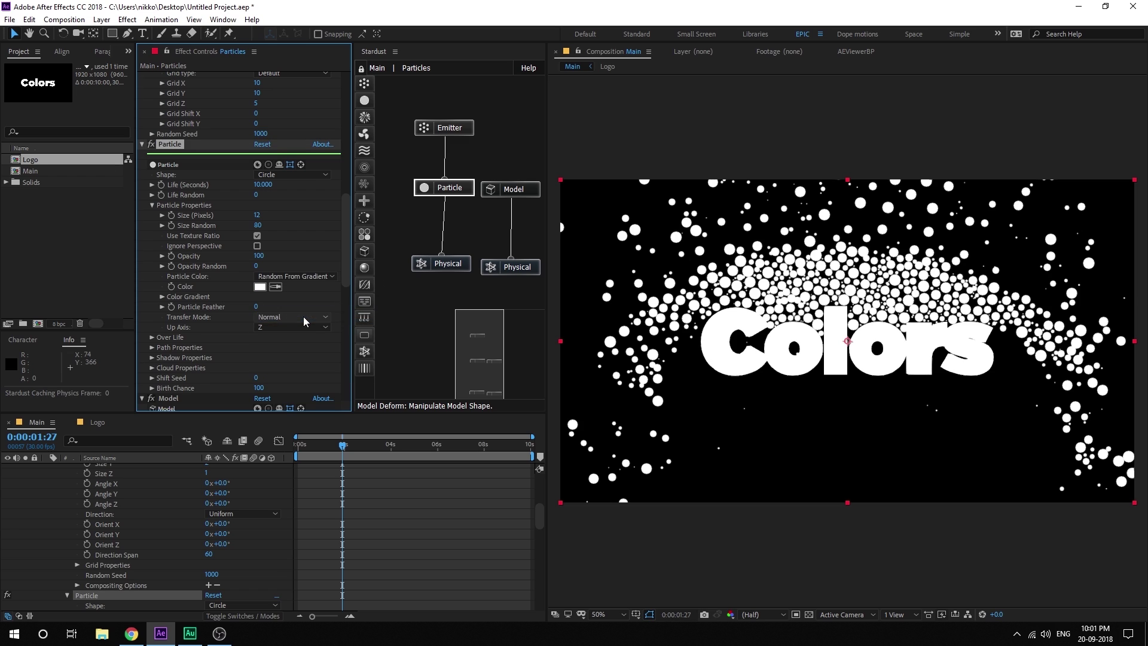
pyautogui.click(162, 296)
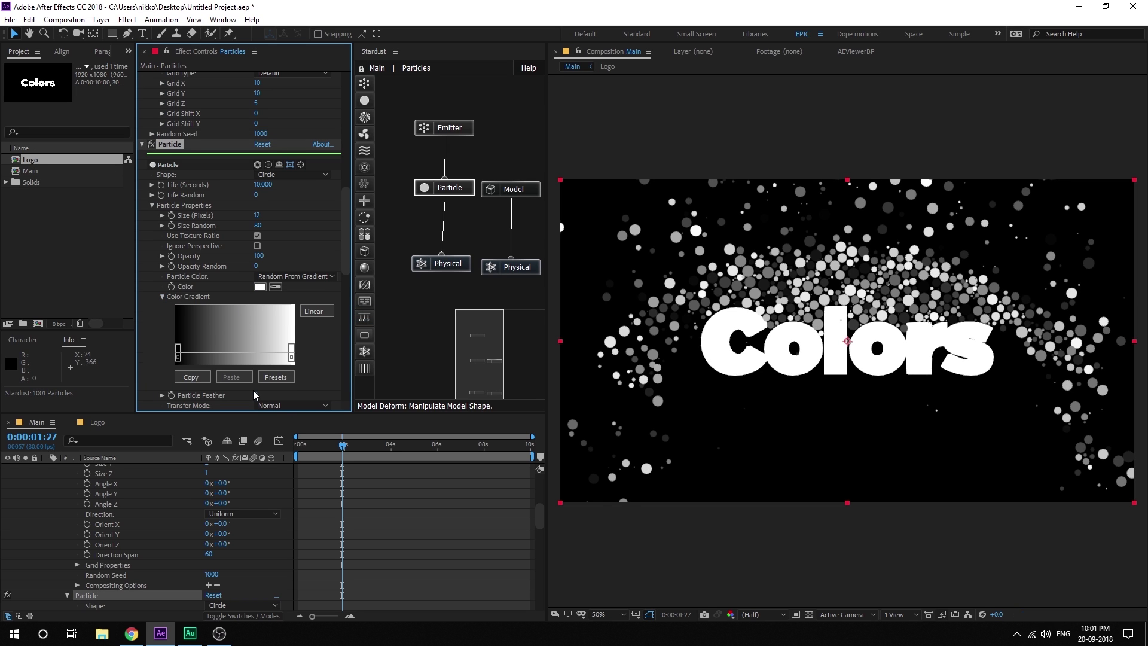
pyautogui.click(276, 378)
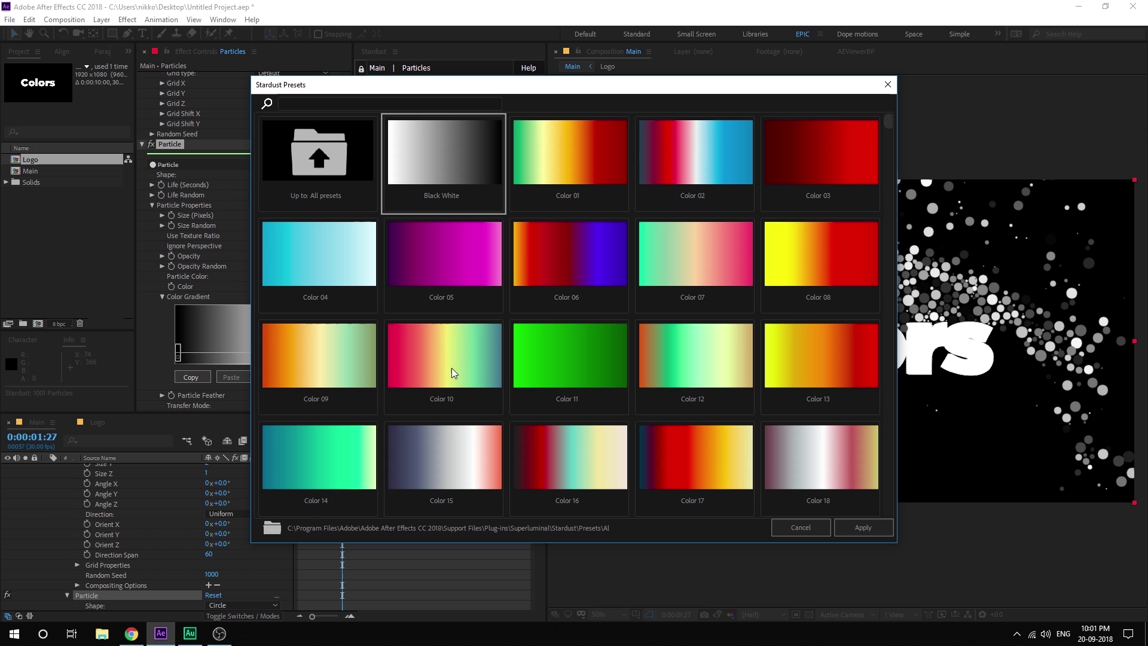
pyautogui.click(451, 395)
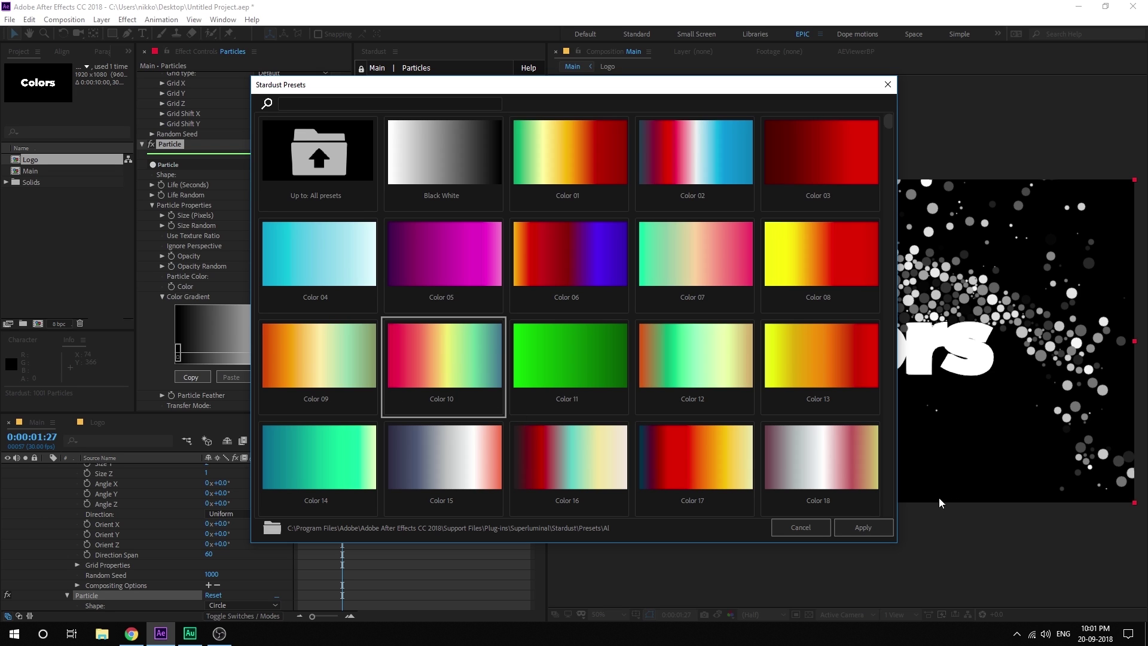
pyautogui.click(860, 528)
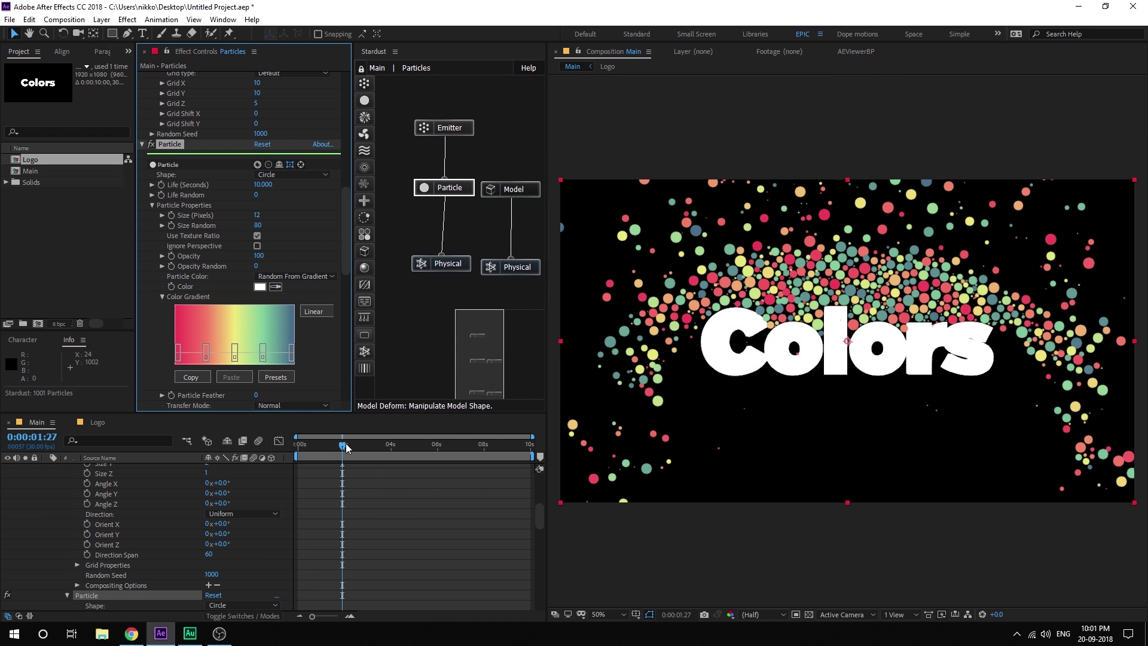
pyautogui.moveTo(345, 447)
pyautogui.mouseDown()
pyautogui.moveTo(317, 445)
pyautogui.moveTo(383, 450)
pyautogui.moveTo(361, 453)
pyautogui.mouseUp()
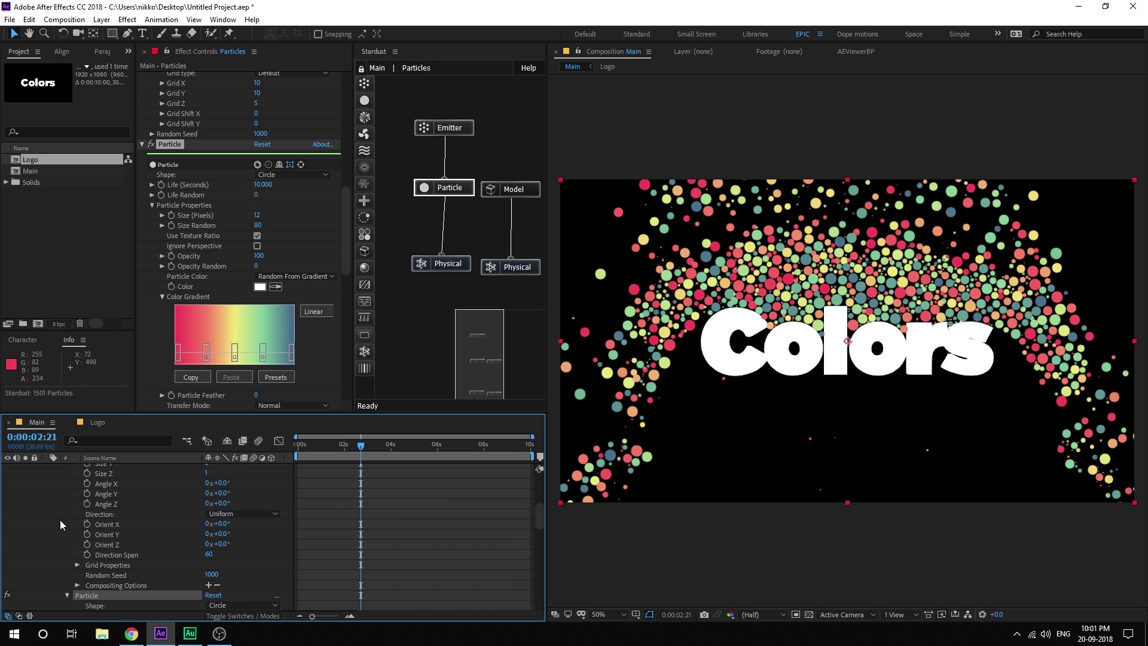
pyautogui.scroll(6, 60, 519)
# Create a white solid named BG and place it beneath the Logo layer
pyautogui.click(47, 468)
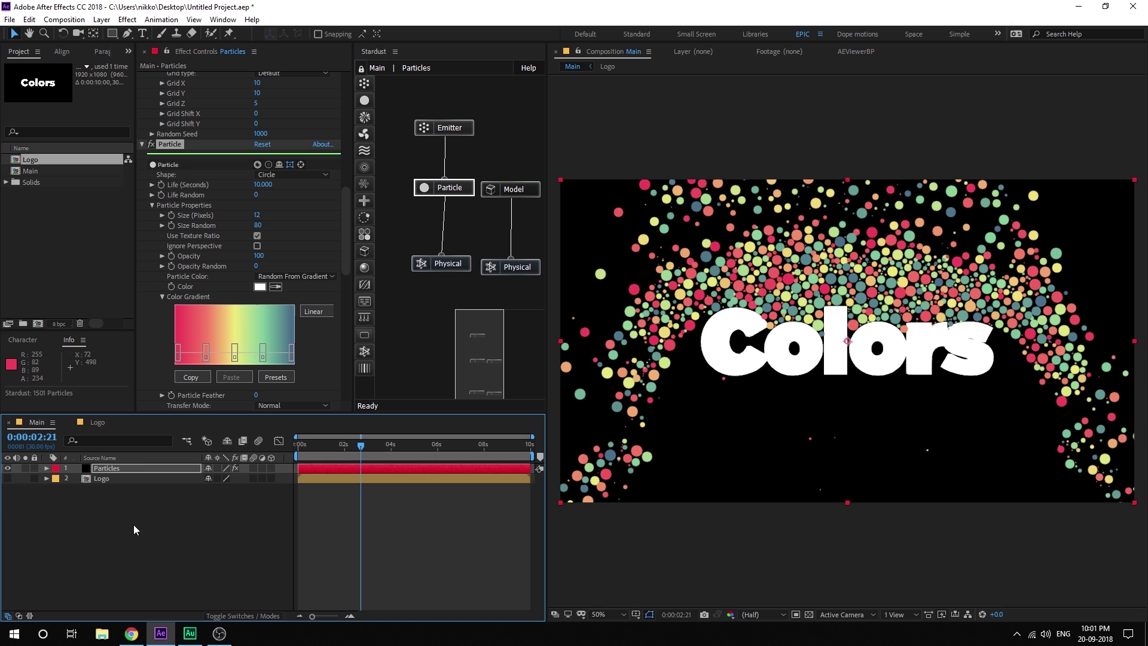
pyautogui.click(134, 525)
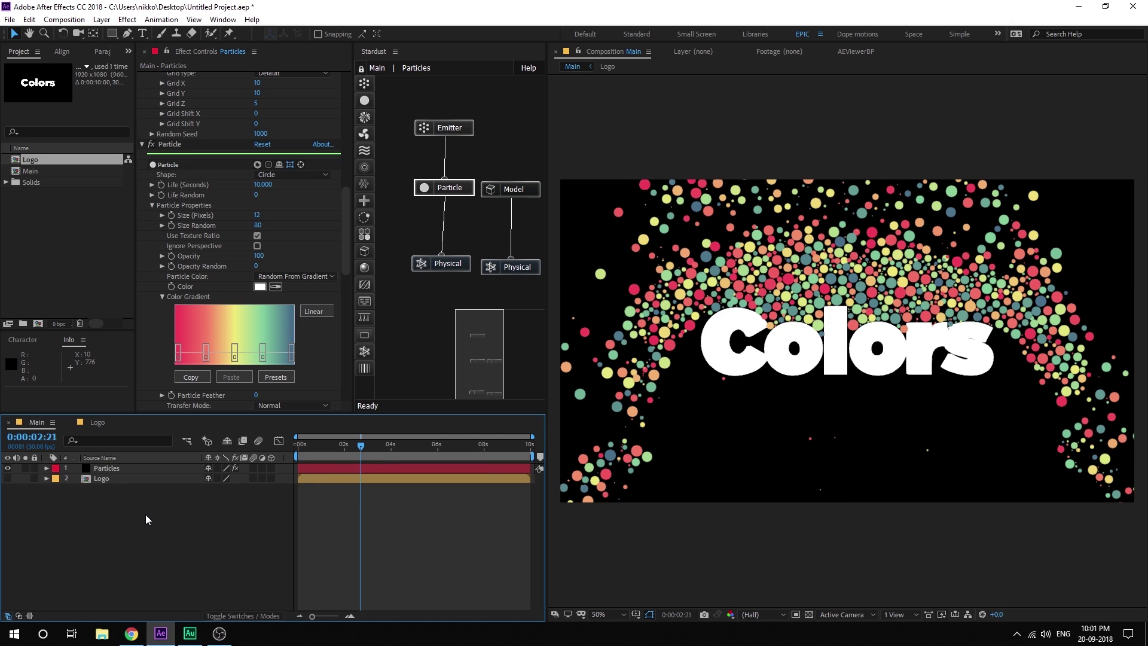
pyautogui.hotkey('ctrl', 'y')
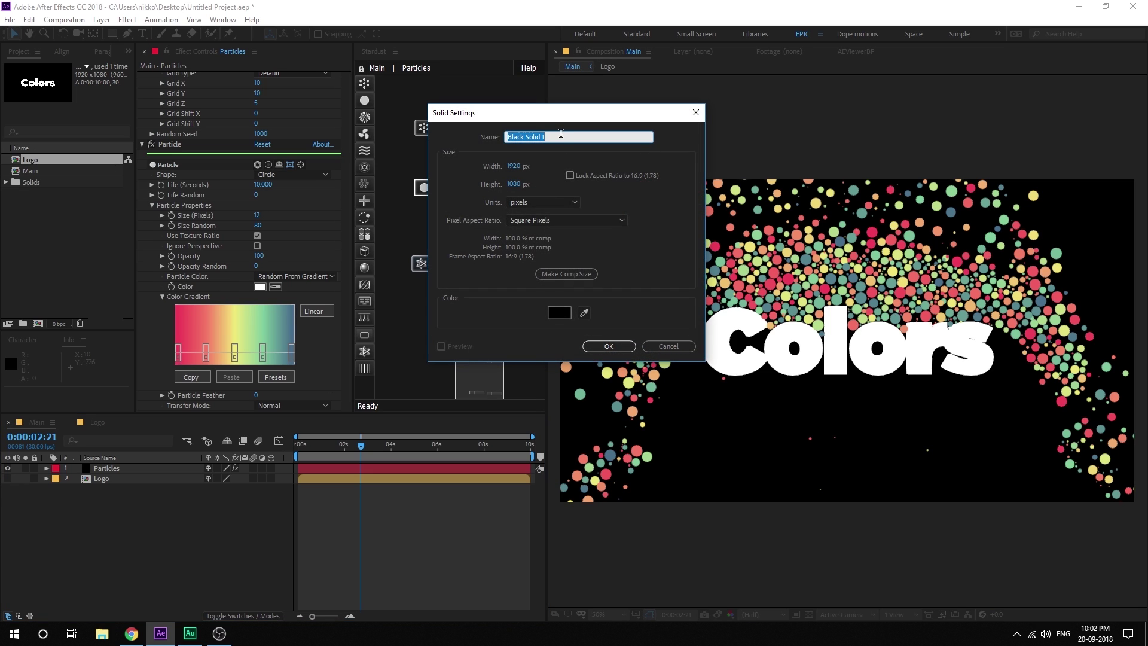
pyautogui.write('BG')
pyautogui.click(550, 311)
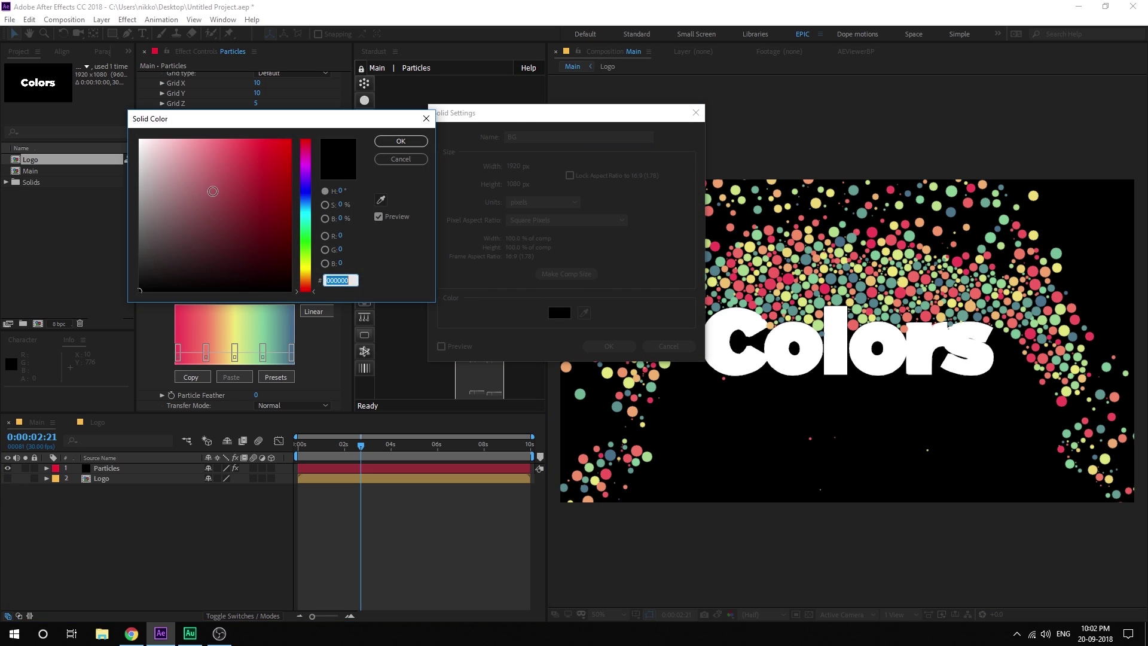
pyautogui.moveTo(155, 155); pyautogui.dragTo(116, 137)
pyautogui.click(396, 142)
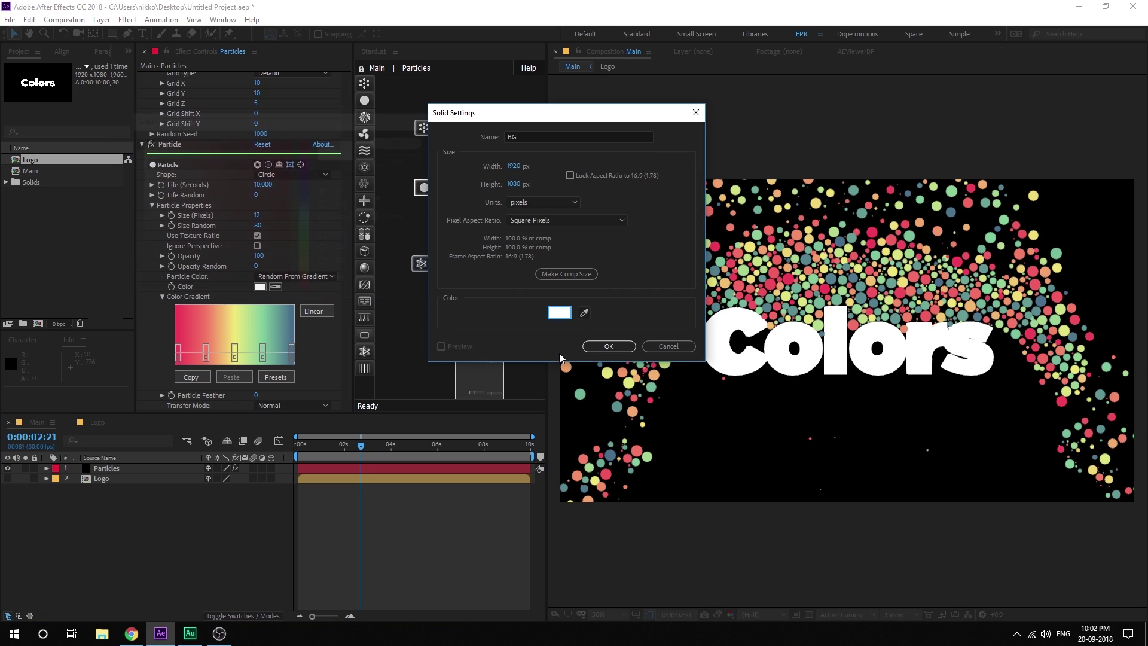
pyautogui.click(609, 346)
pyautogui.moveTo(103, 469); pyautogui.dragTo(153, 492)
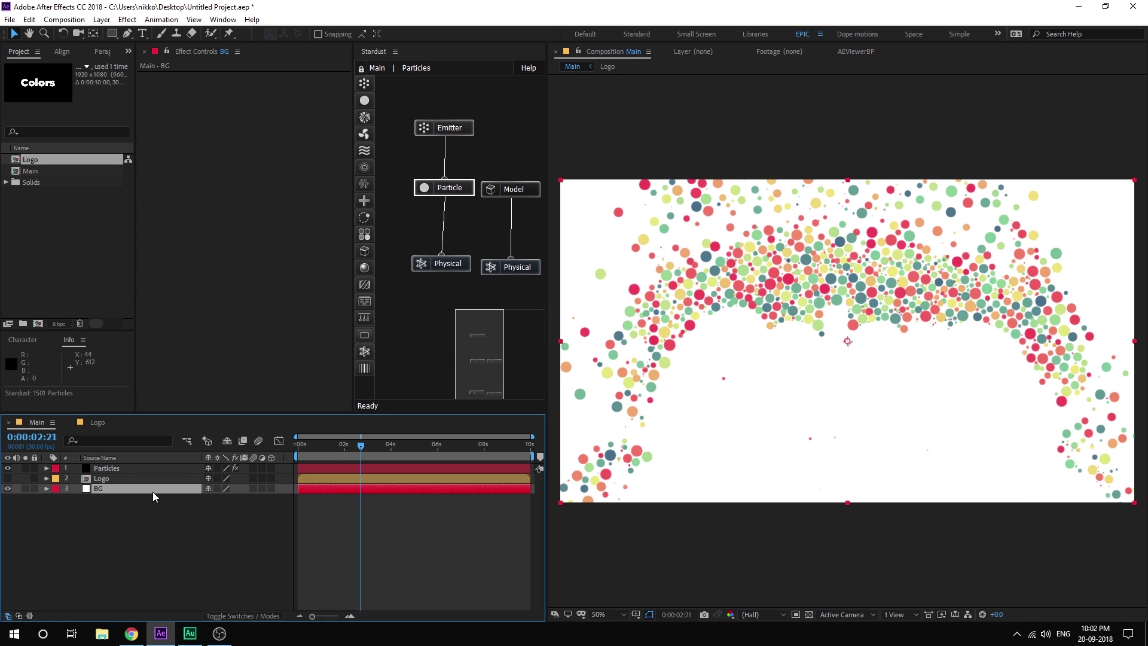
pyautogui.moveTo(360, 440); pyautogui.dragTo(460, 449)
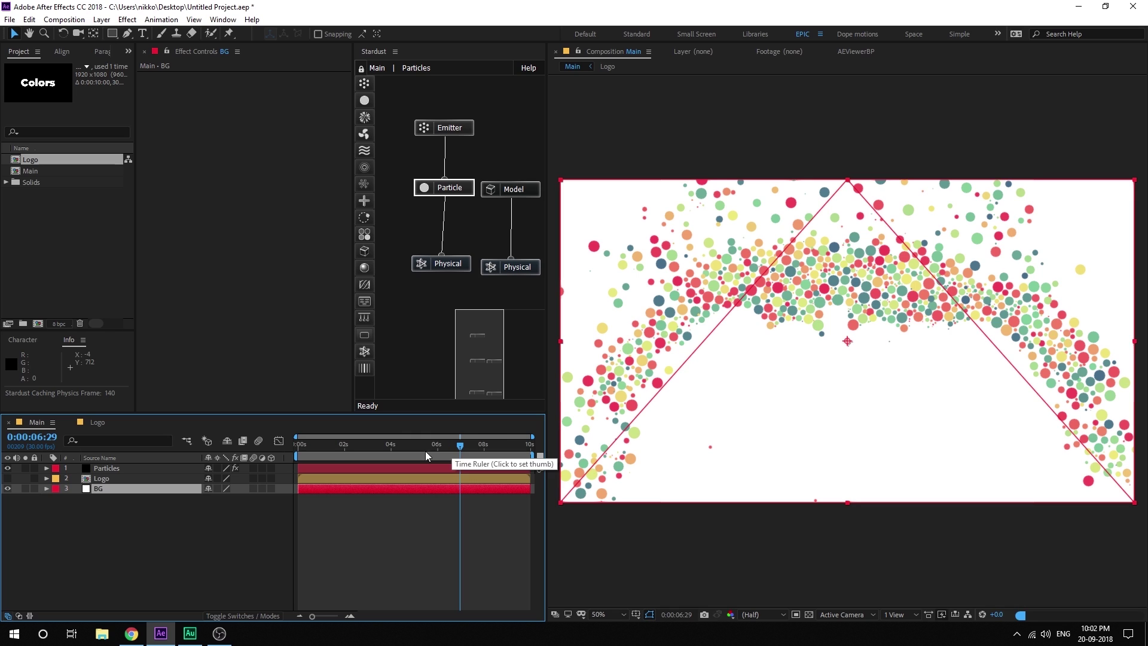
# Deselect the BG layer and start a new solid named Walls
pyautogui.click(148, 518)
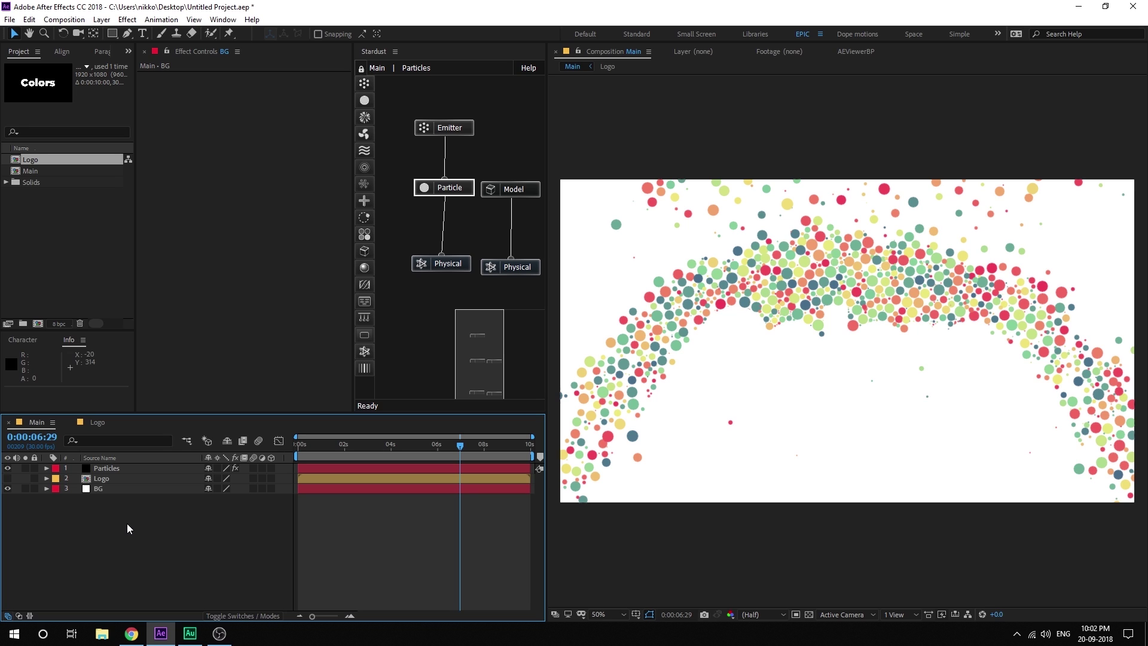
pyautogui.hotkey('ctrl', 'y')
pyautogui.write('Wa')
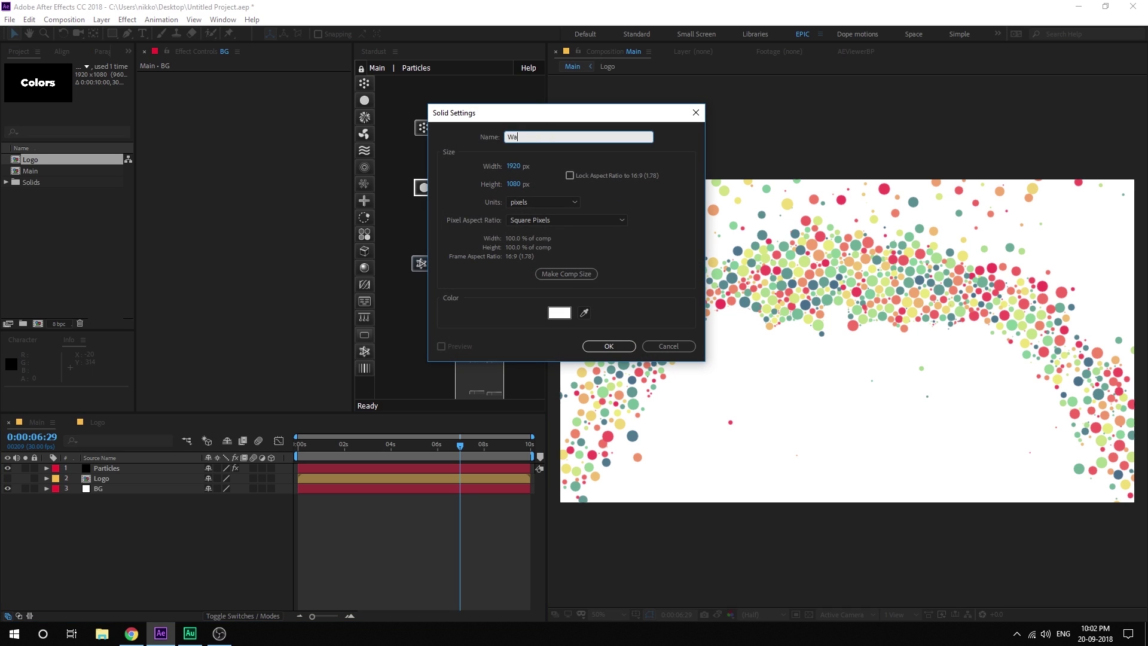
pyautogui.write('lss')
pyautogui.press('BackSpace')
pyautogui.press('BackSpace')
pyautogui.write('ls')
# Create the Walls solid and draw rectangle masks as thin strips along the frame edges
pyautogui.click(608, 346)
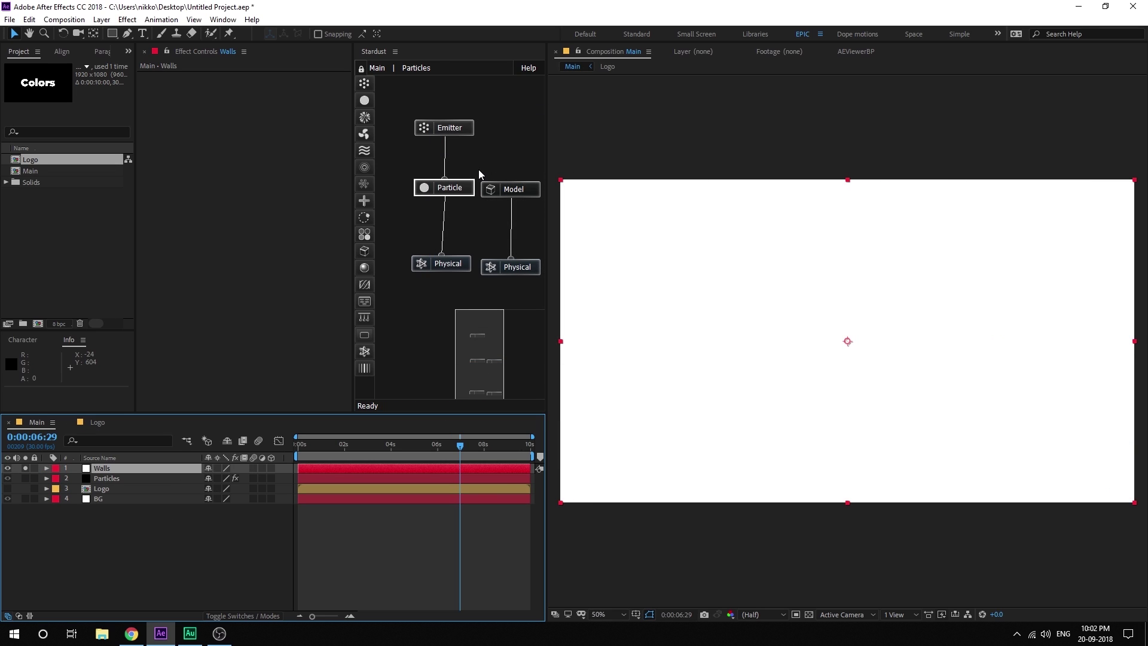
pyautogui.press('q')
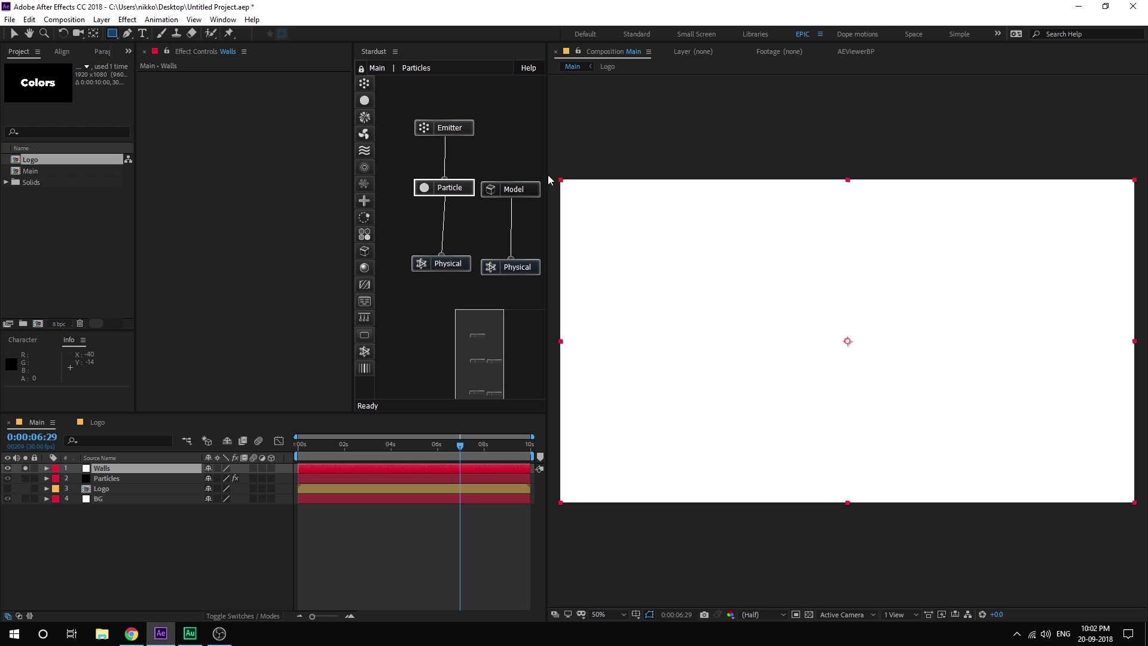
pyautogui.moveTo(552, 172); pyautogui.dragTo(1138, 512)
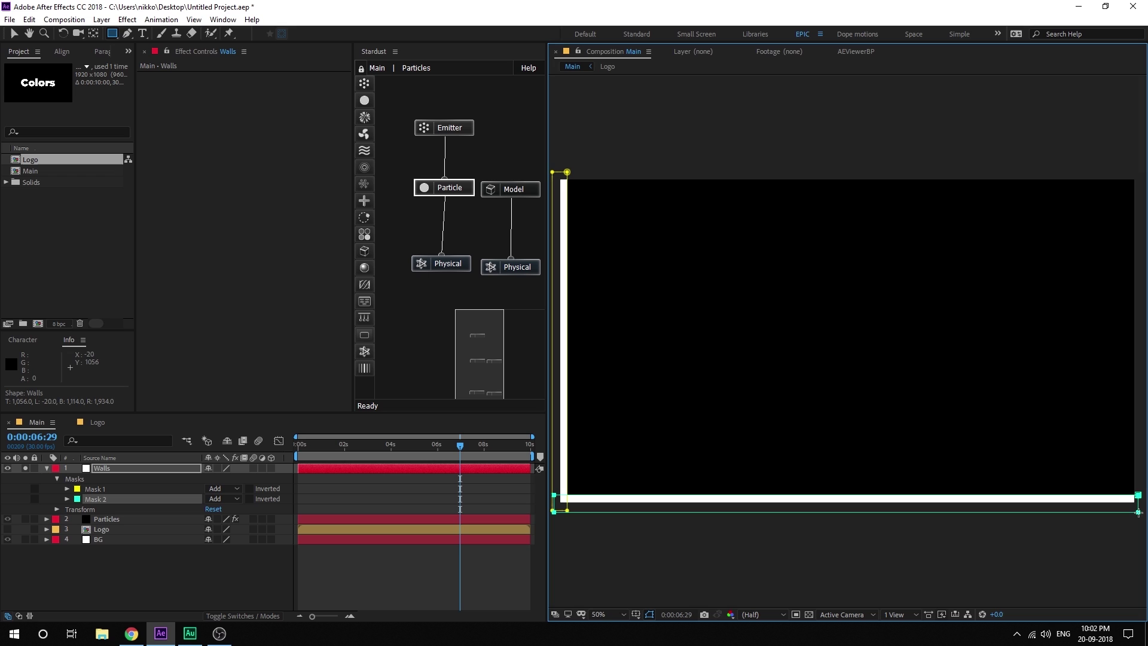
pyautogui.moveTo(1127, 169); pyautogui.dragTo(1145, 517)
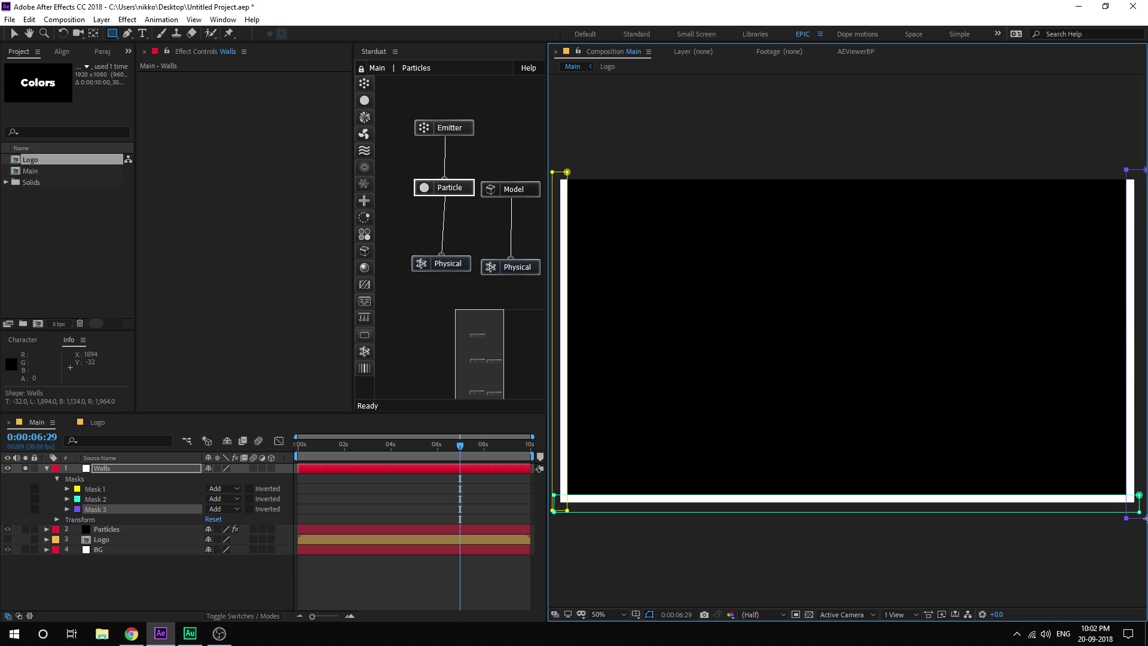
pyautogui.click(46, 468)
# Hide the Walls layer and add a new Model node between Particle and Physical in Stardust
pyautogui.click(7, 468)
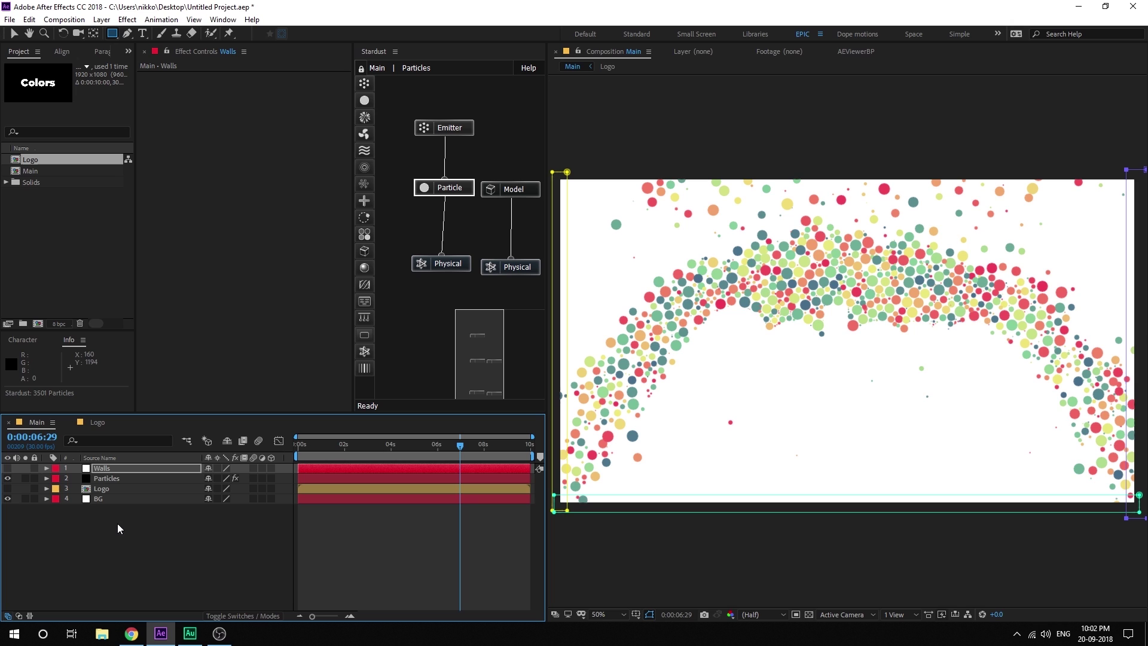
pyautogui.click(109, 478)
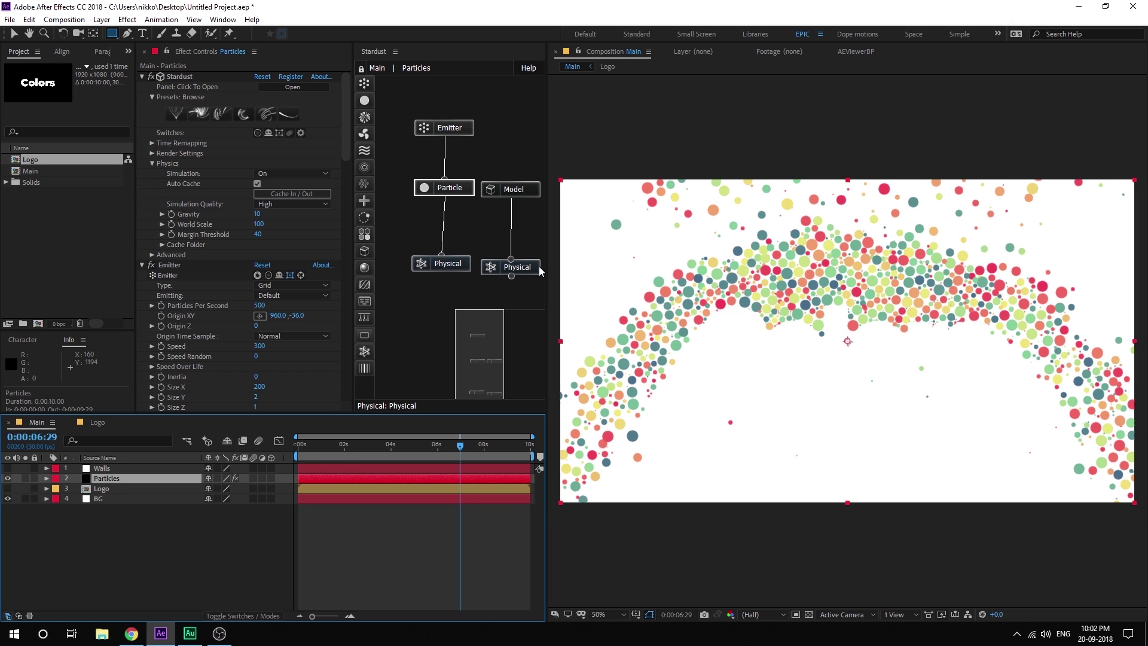
pyautogui.moveTo(549, 213); pyautogui.dragTo(597, 214)
pyautogui.moveTo(522, 191); pyautogui.dragTo(544, 190)
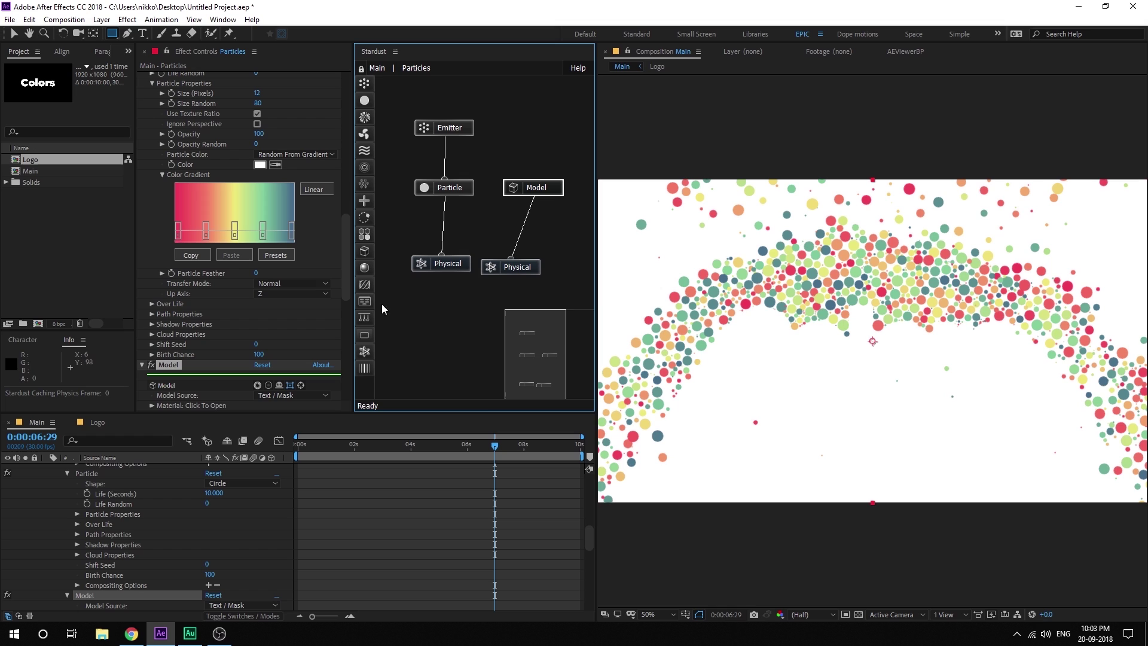
pyautogui.moveTo(366, 255); pyautogui.dragTo(460, 225)
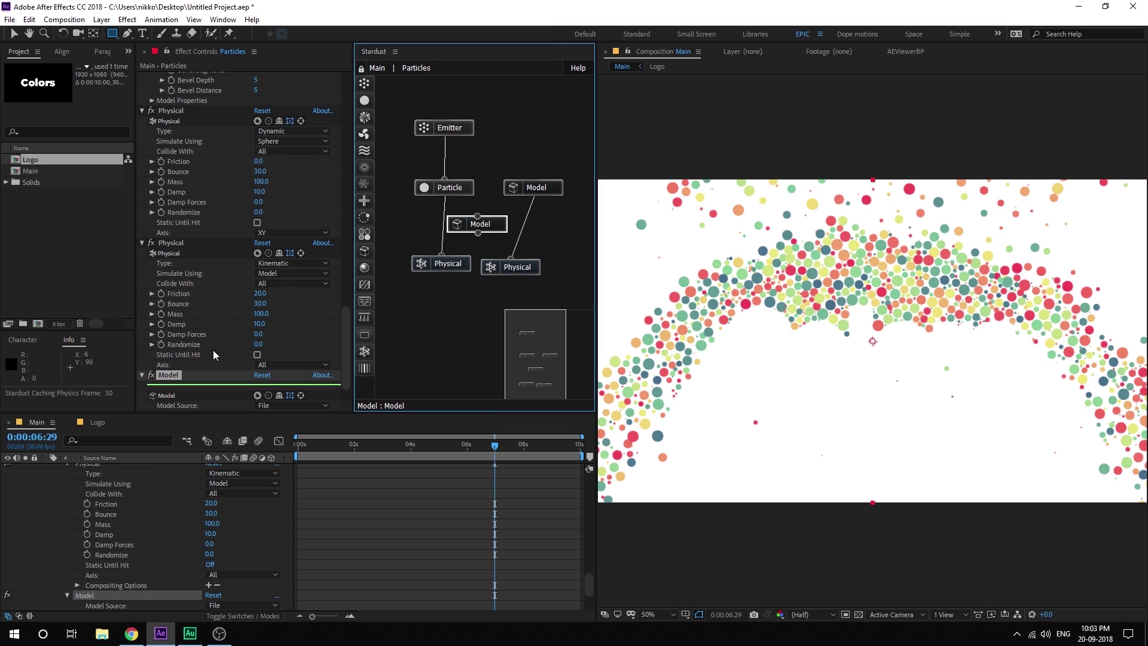
# Rename the new Model effect to Walls
pyautogui.click(177, 374)
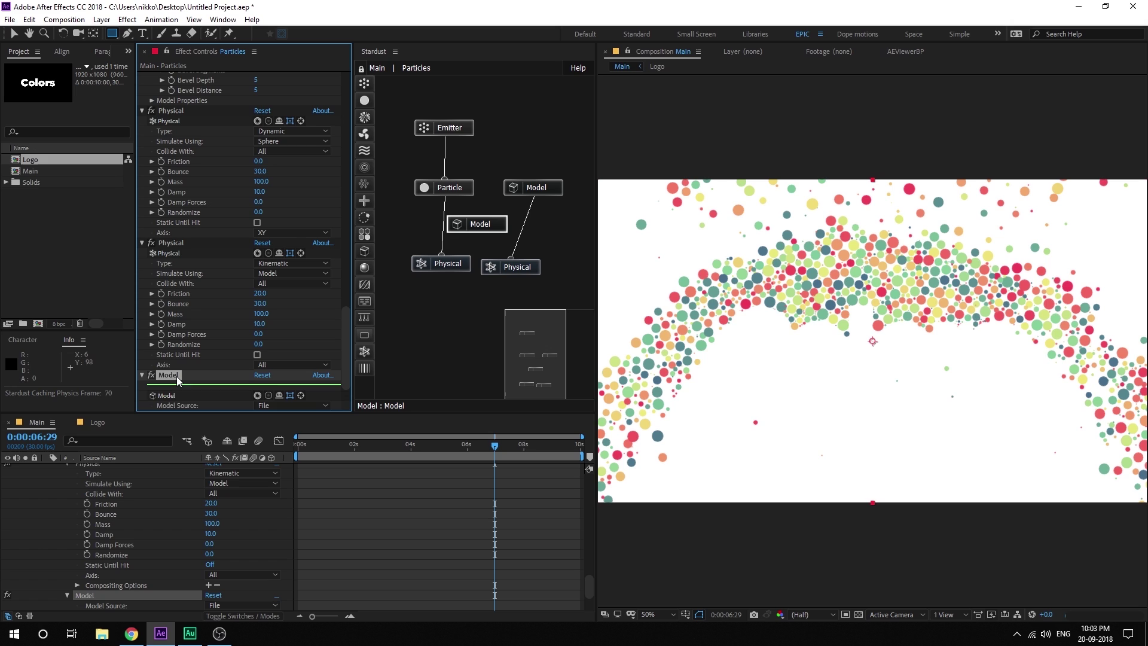
pyautogui.press('Return')
pyautogui.write('Walls')
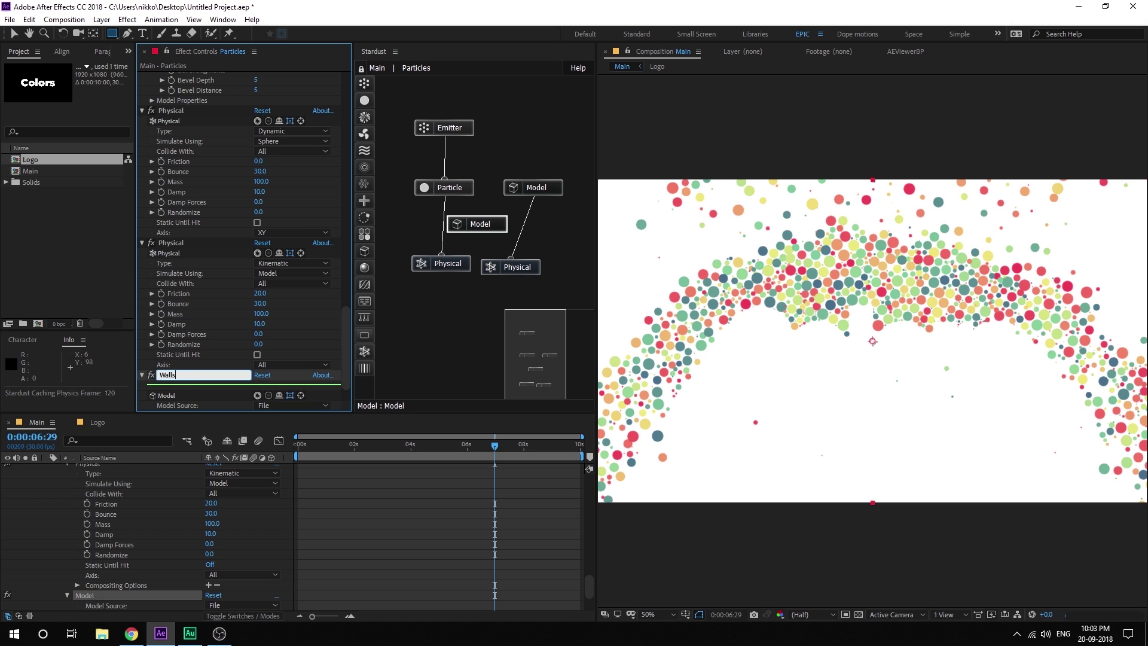
pyautogui.press('Return')
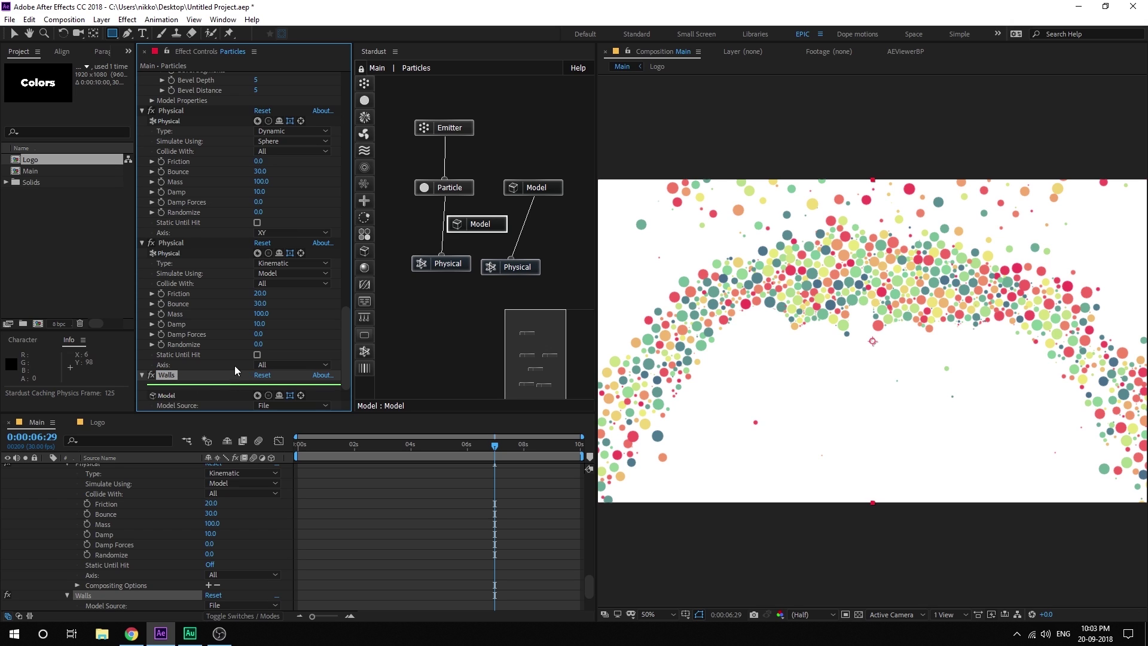
# Set the Walls model's source to Text / Mask, extruding layer 1. Walls
pyautogui.moveTo(346, 315); pyautogui.dragTo(346, 352)
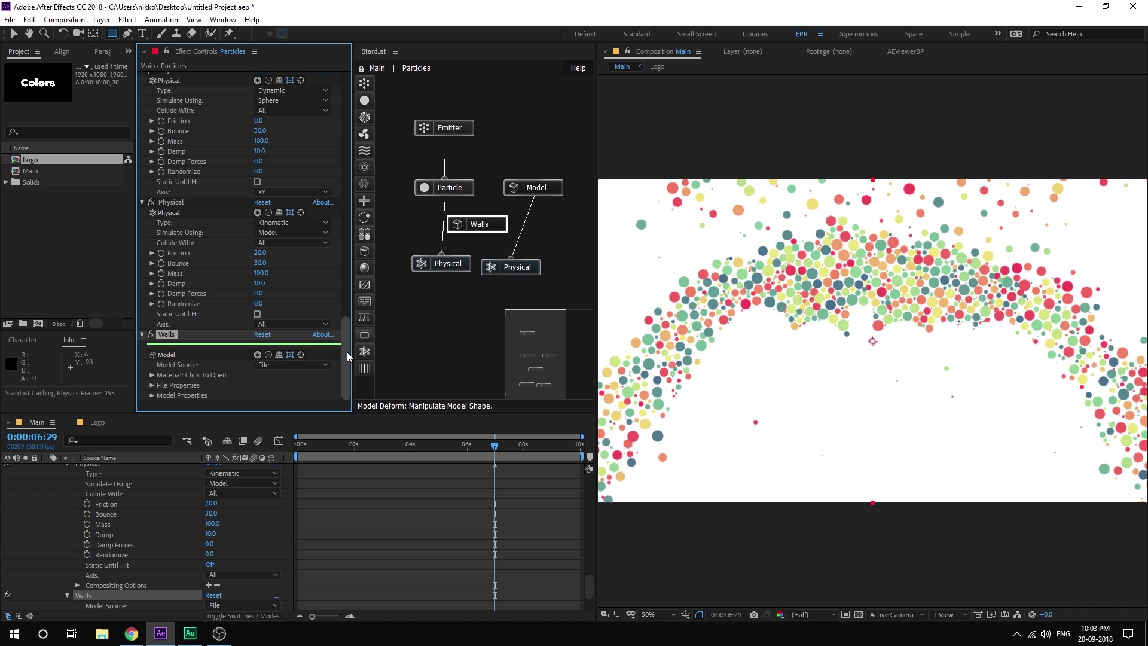
pyautogui.click(284, 365)
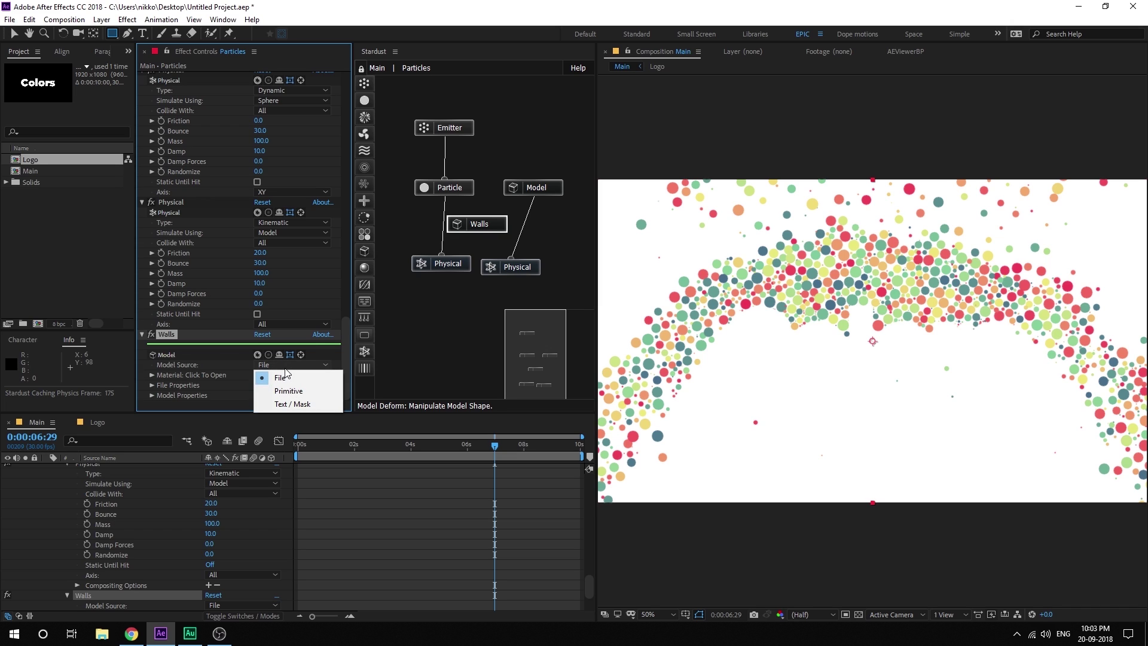
pyautogui.click(297, 407)
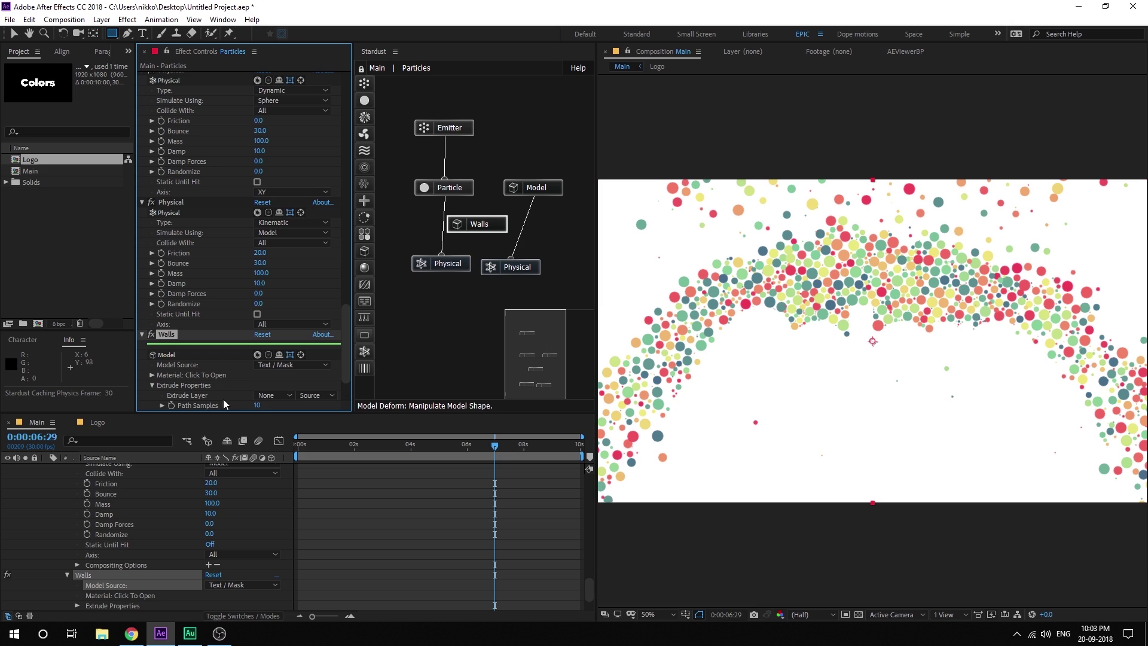
pyautogui.click(279, 396)
pyautogui.click(296, 426)
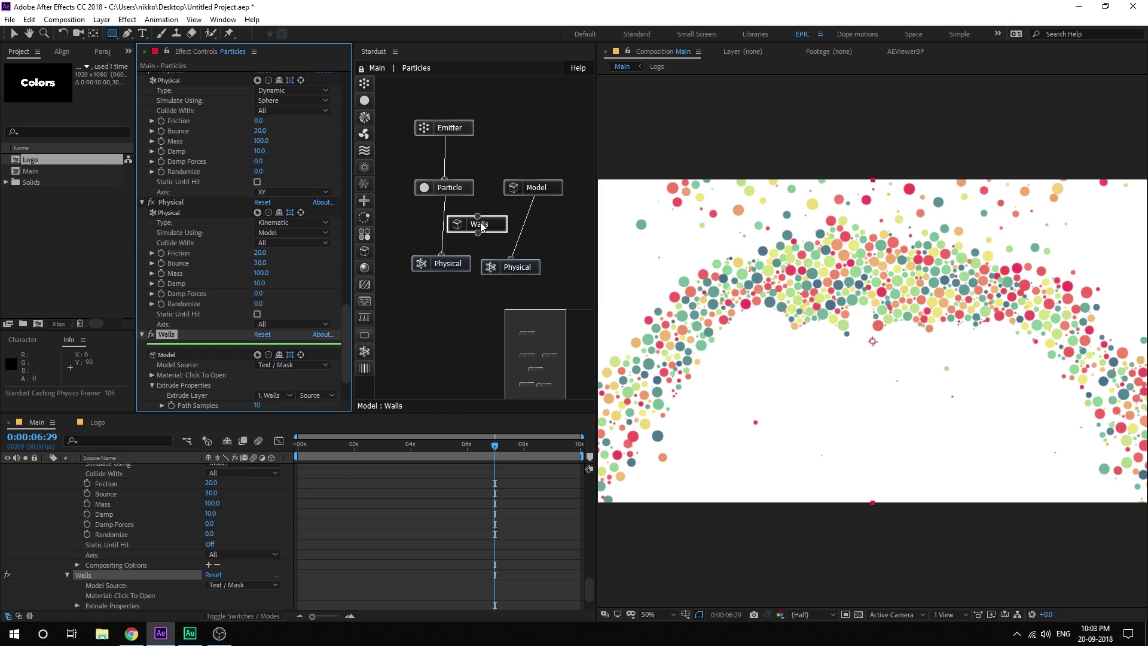
# Wire the Walls node into the right Physical node, then check collisions at 2 seconds
pyautogui.moveTo(485, 226); pyautogui.dragTo(509, 261)
pyautogui.moveTo(549, 190); pyautogui.dragTo(572, 213)
pyautogui.moveTo(510, 269); pyautogui.dragTo(522, 269)
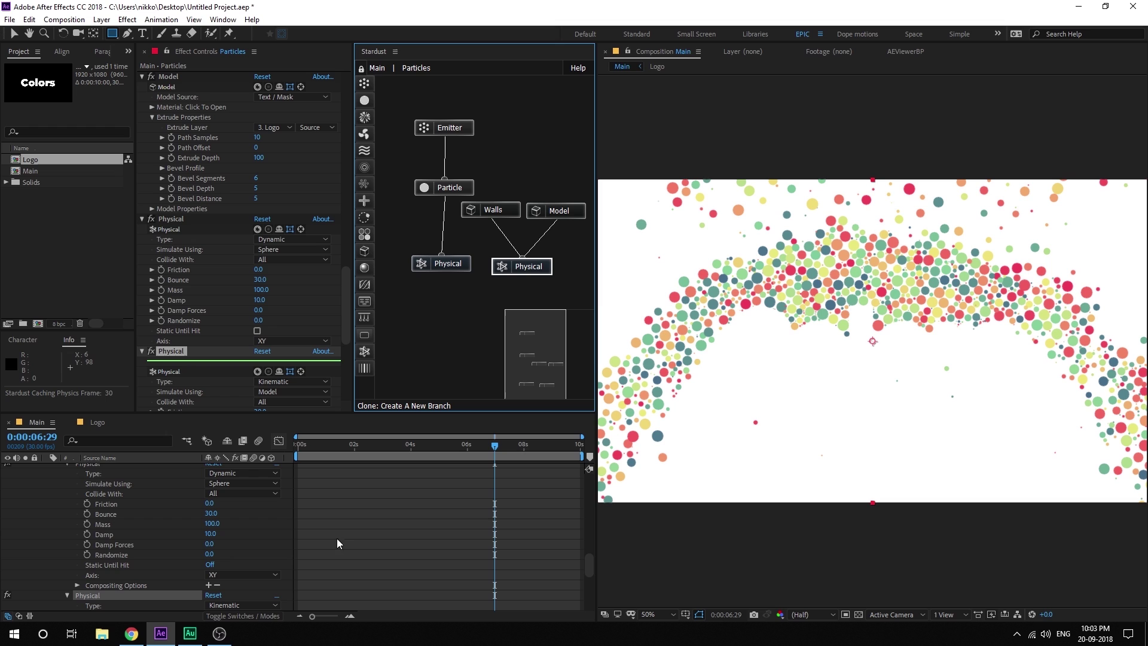
pyautogui.moveTo(317, 458); pyautogui.dragTo(369, 449)
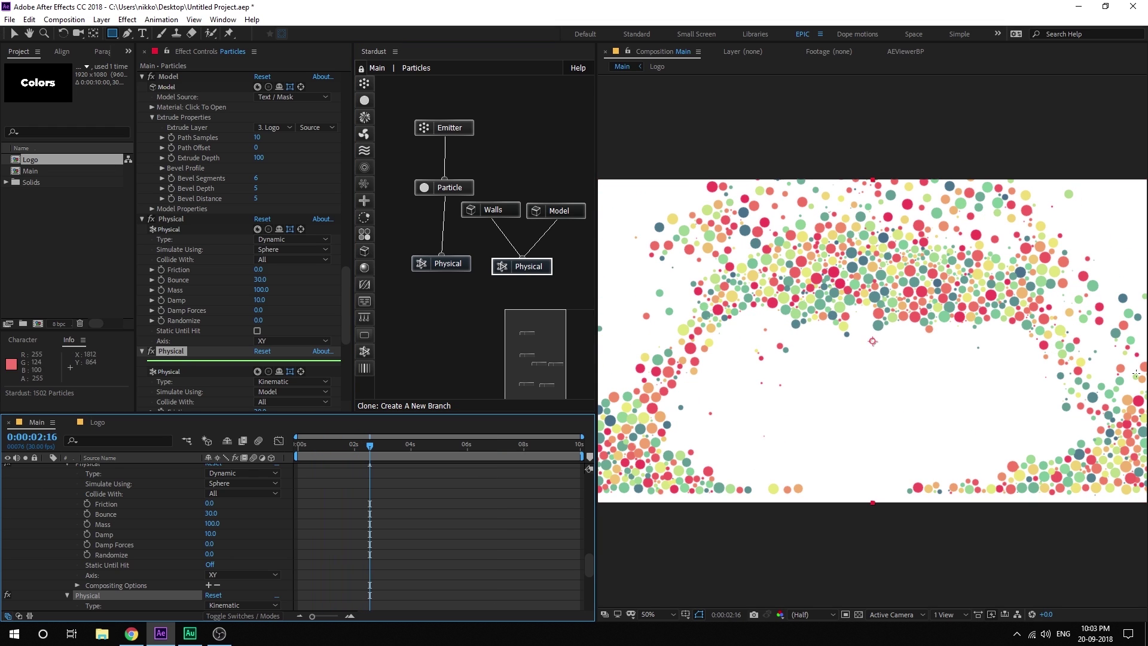
pyautogui.scroll(10, 49, 482)
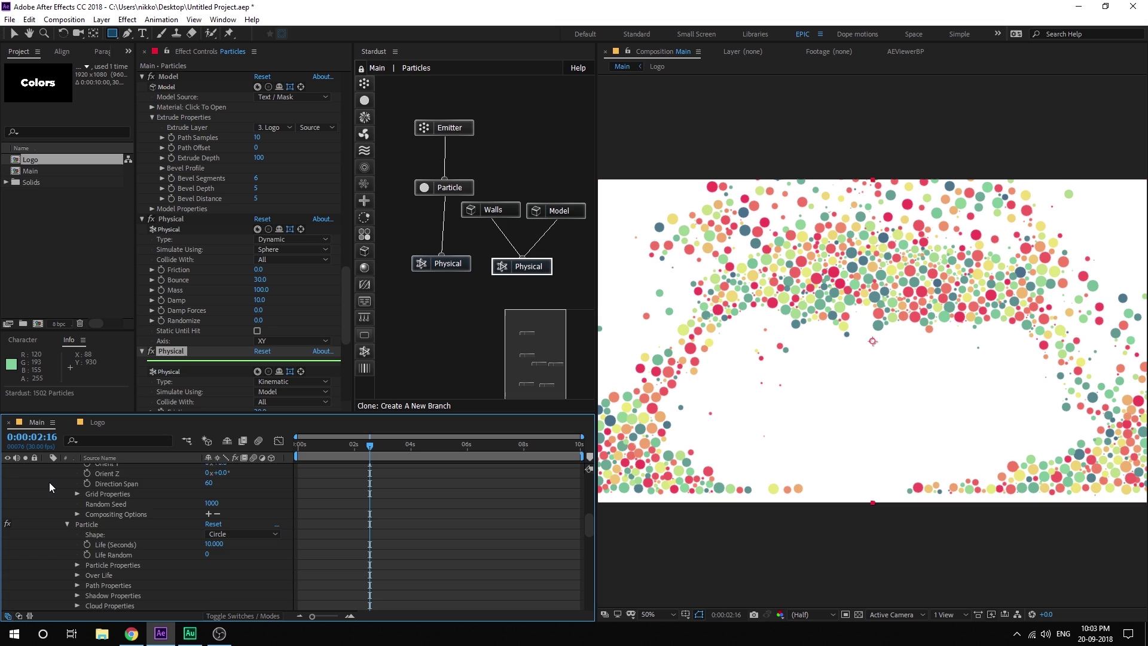
pyautogui.click(47, 478)
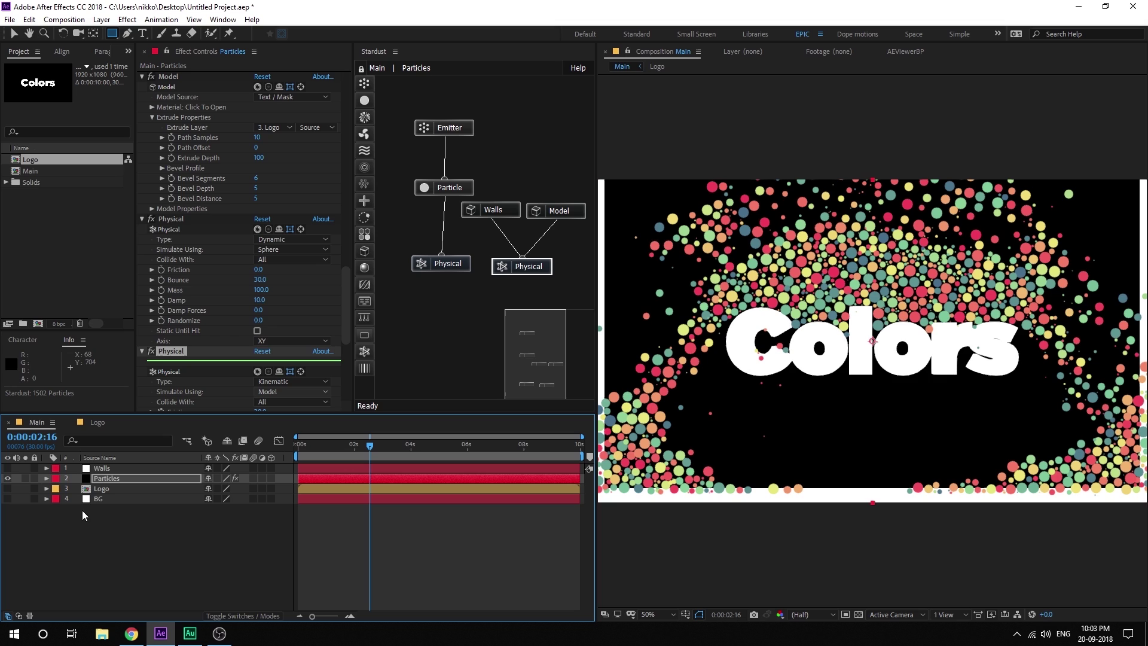
# Create a Model Control null for the Walls model from its Model Properties
pyautogui.click(107, 479)
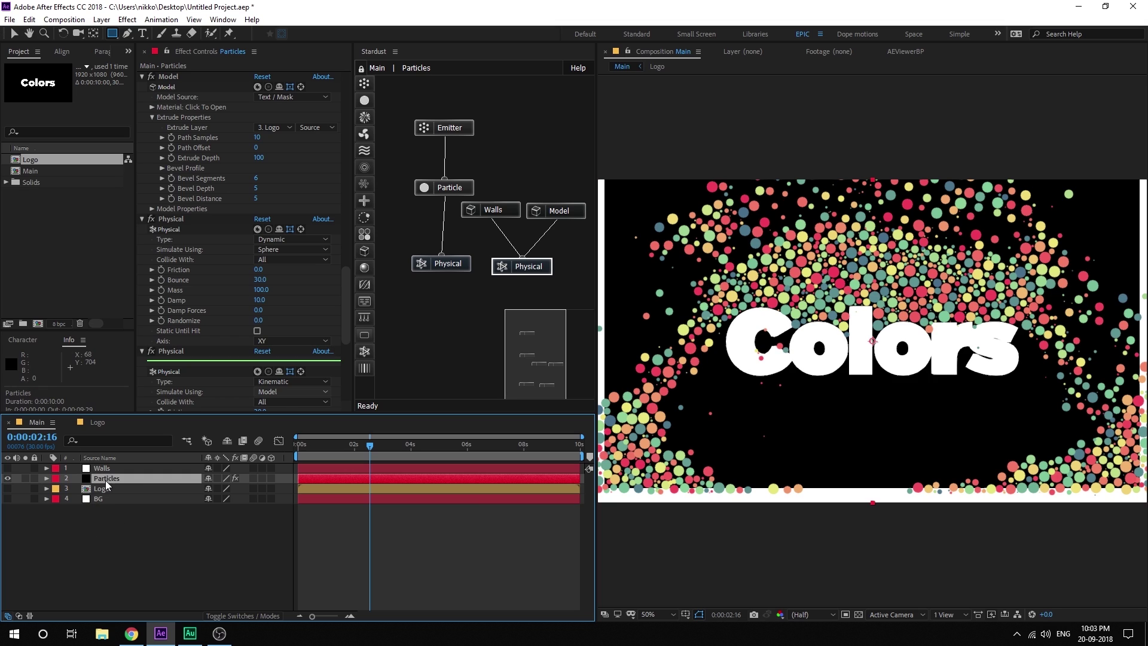
pyautogui.click(492, 209)
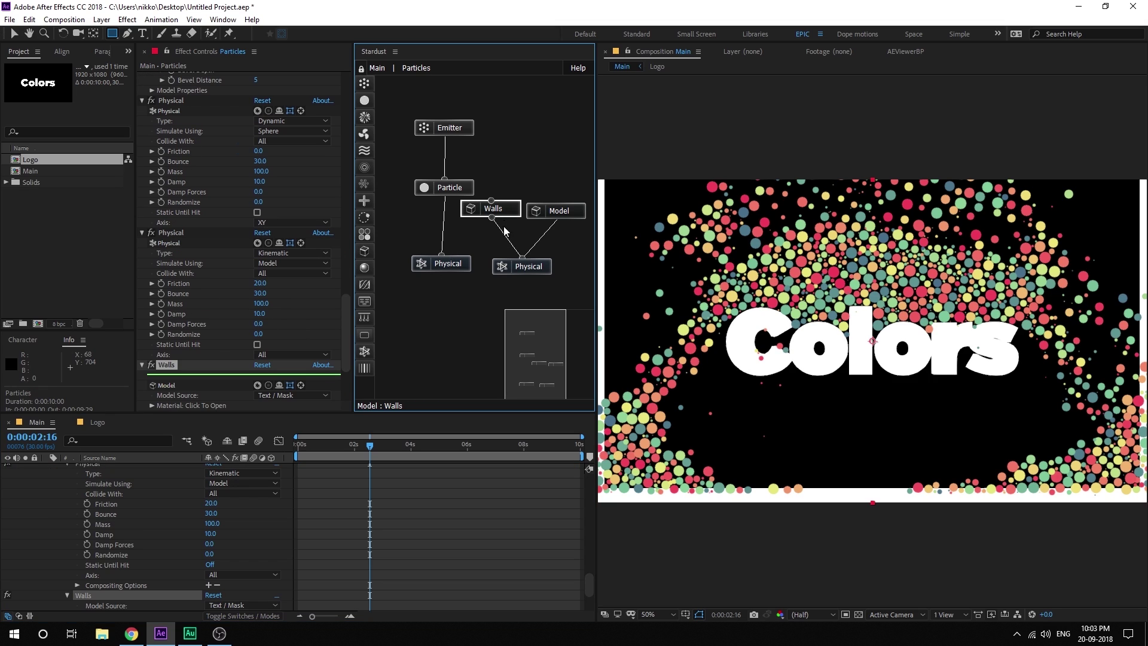
pyautogui.scroll(-4, 343, 309)
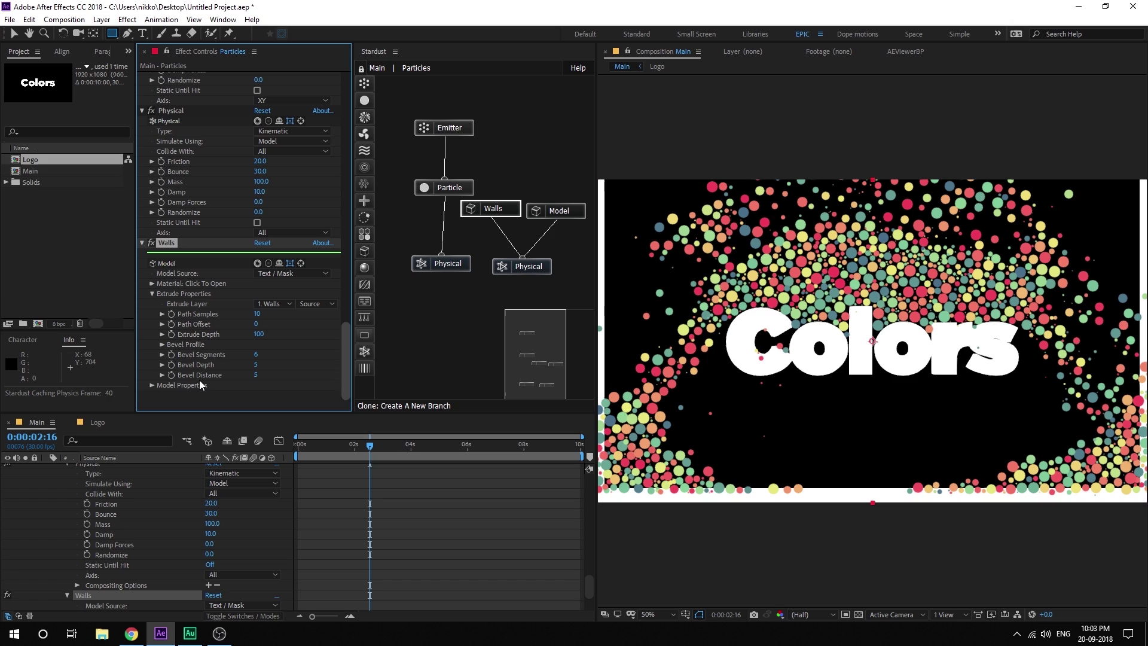
pyautogui.click(153, 386)
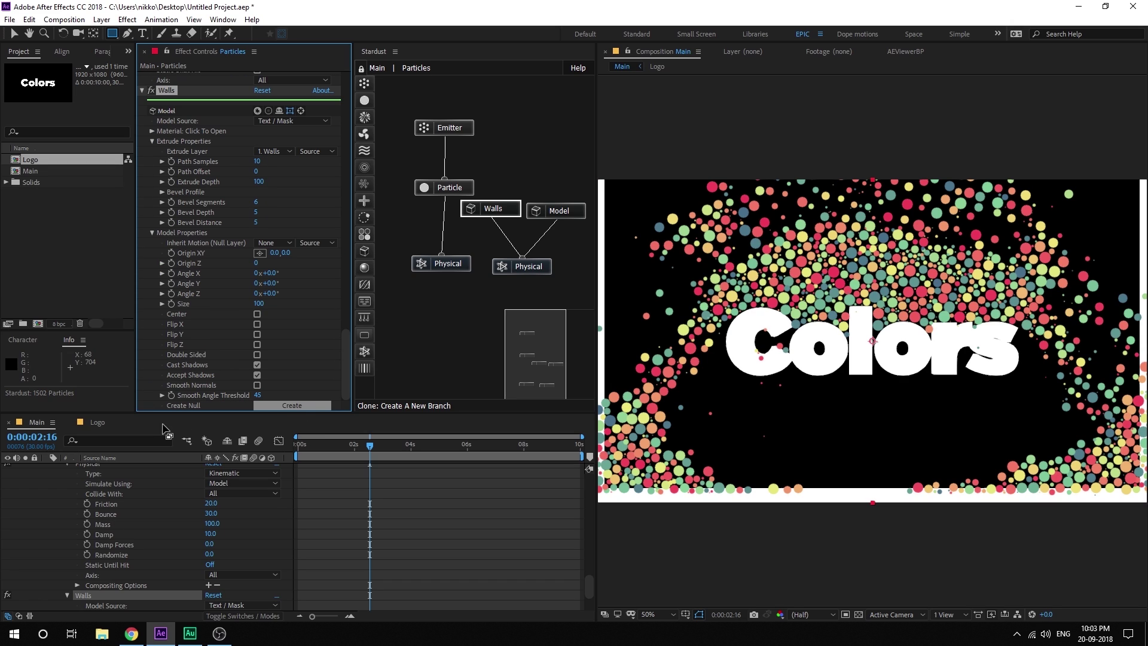
pyautogui.click(290, 406)
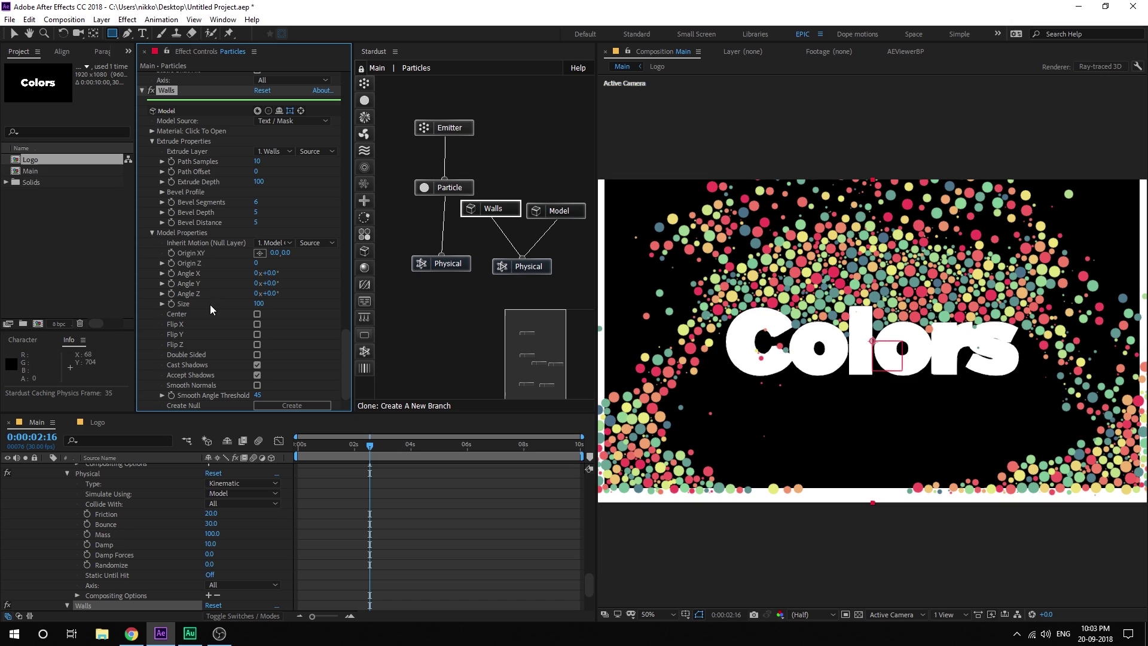
# Set the Walls model Size to 110 and turn on Center
pyautogui.click(260, 306)
pyautogui.write('1')
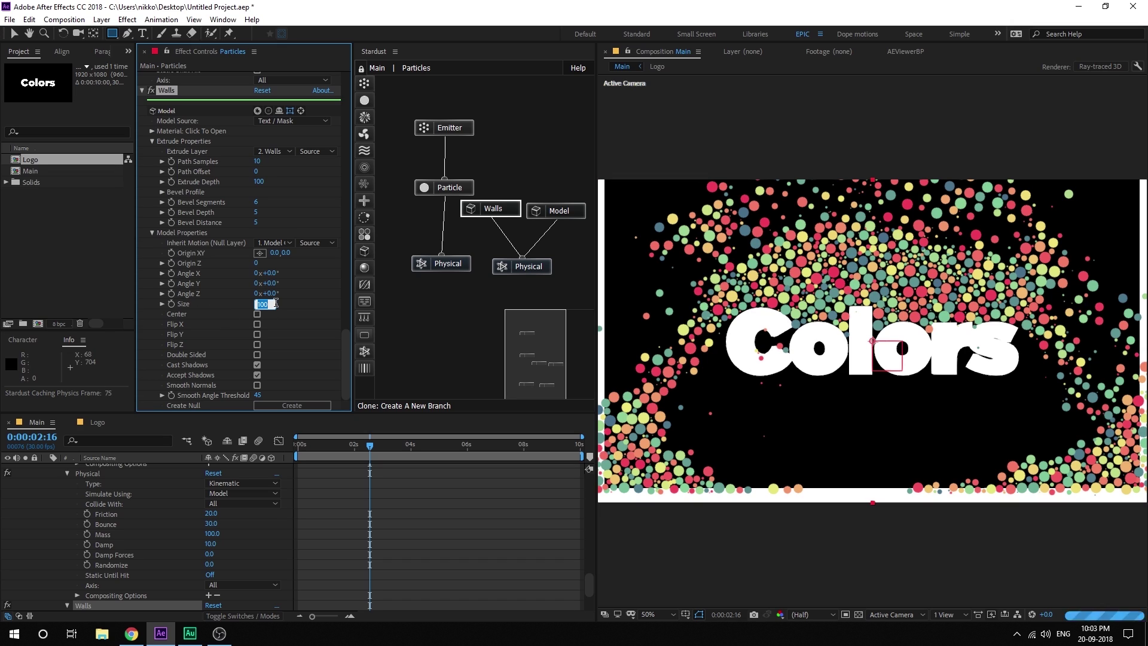
pyautogui.write('10')
pyautogui.press('Return')
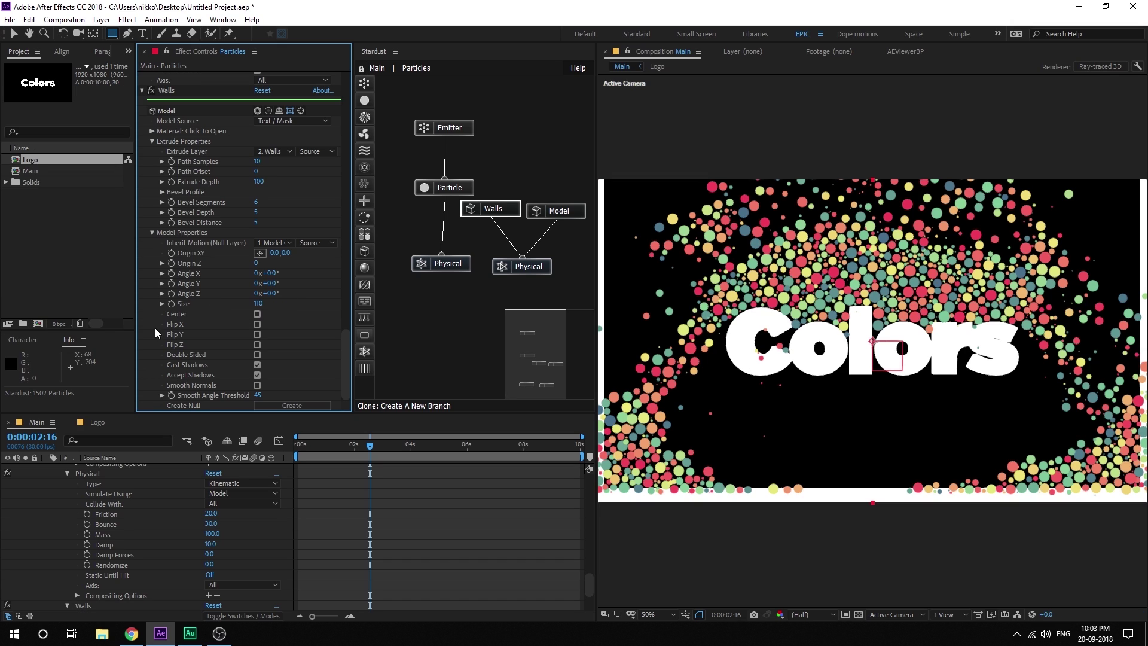
pyautogui.click(257, 314)
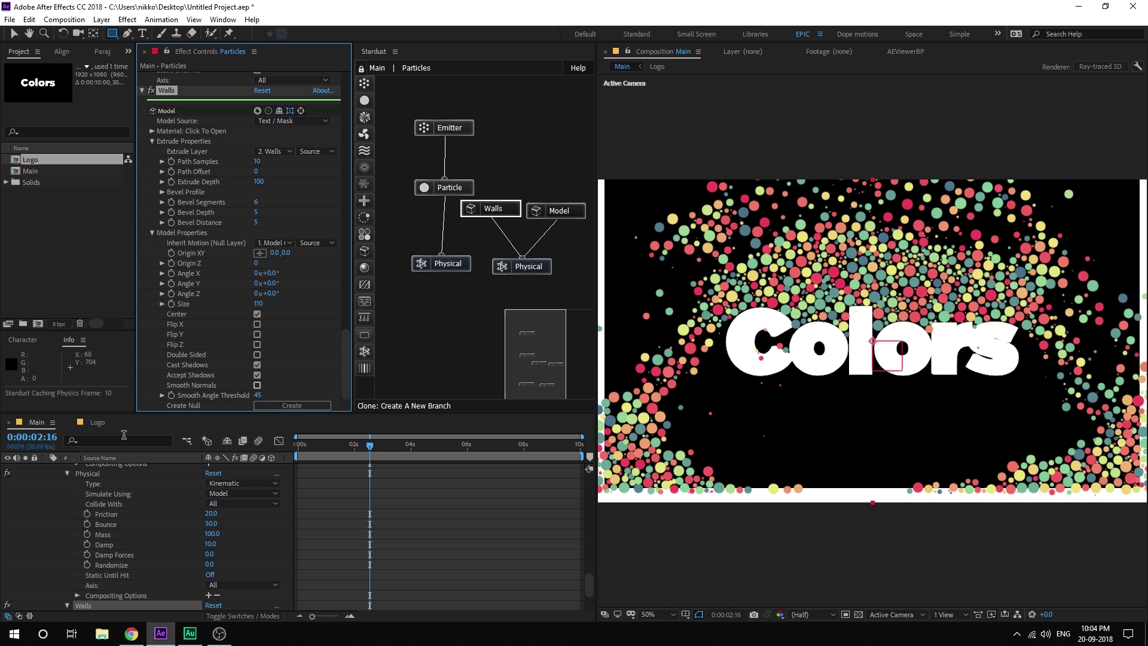
pyautogui.scroll(5, 84, 512)
# Lower the Model Control null's Position to 960, 549
pyautogui.scroll(8, 79, 505)
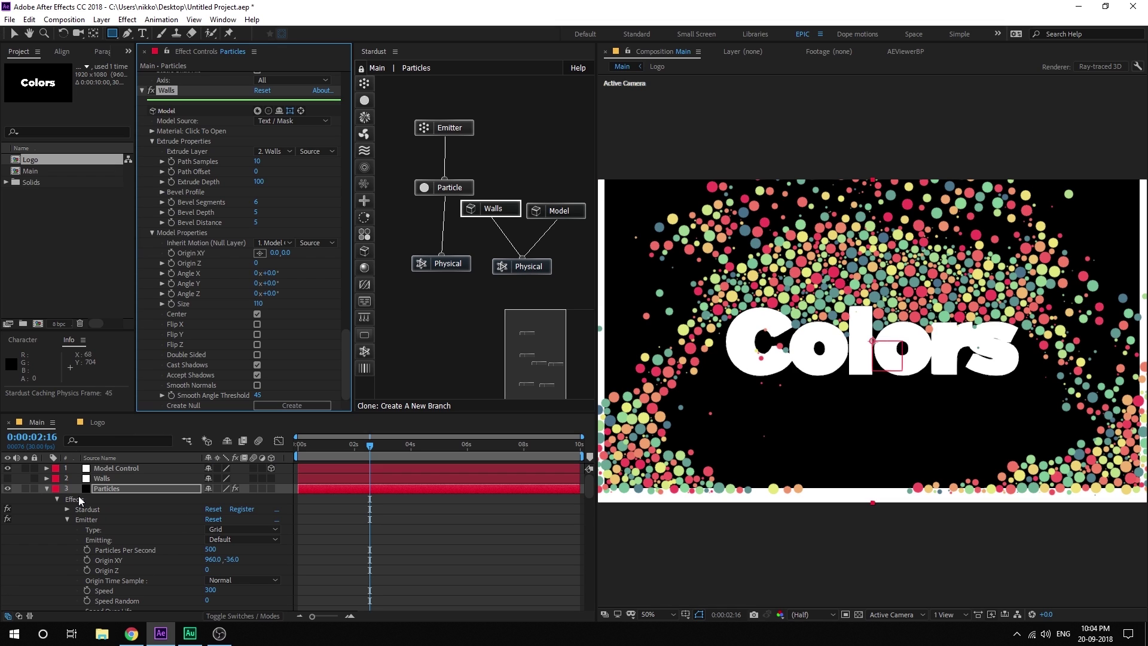
pyautogui.click(122, 468)
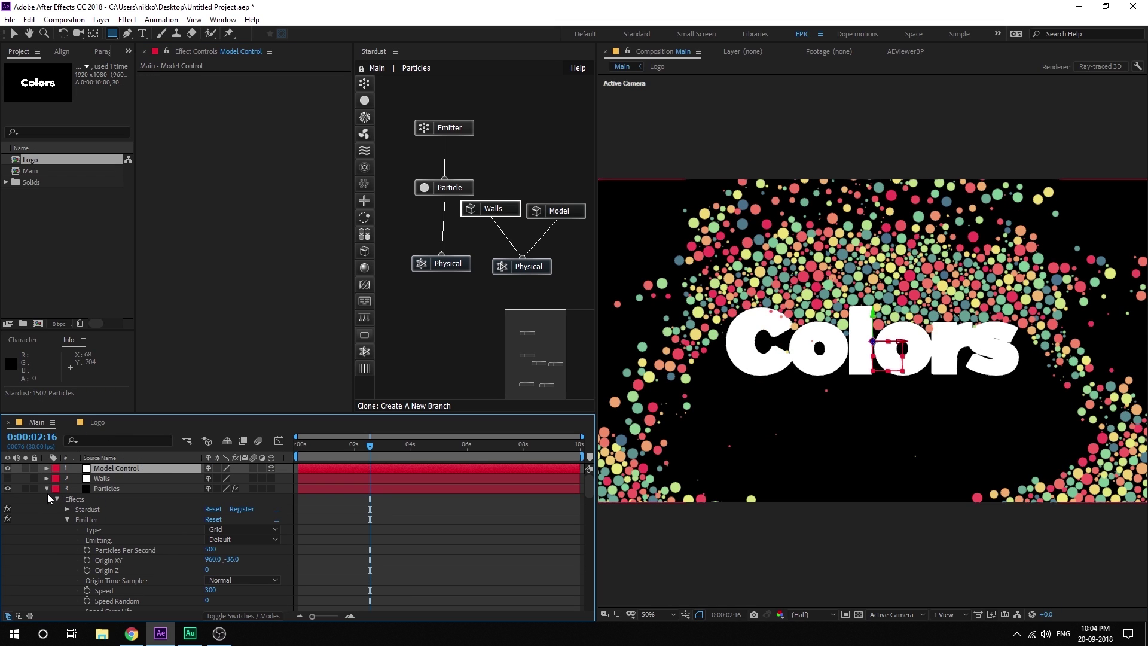
pyautogui.click(46, 489)
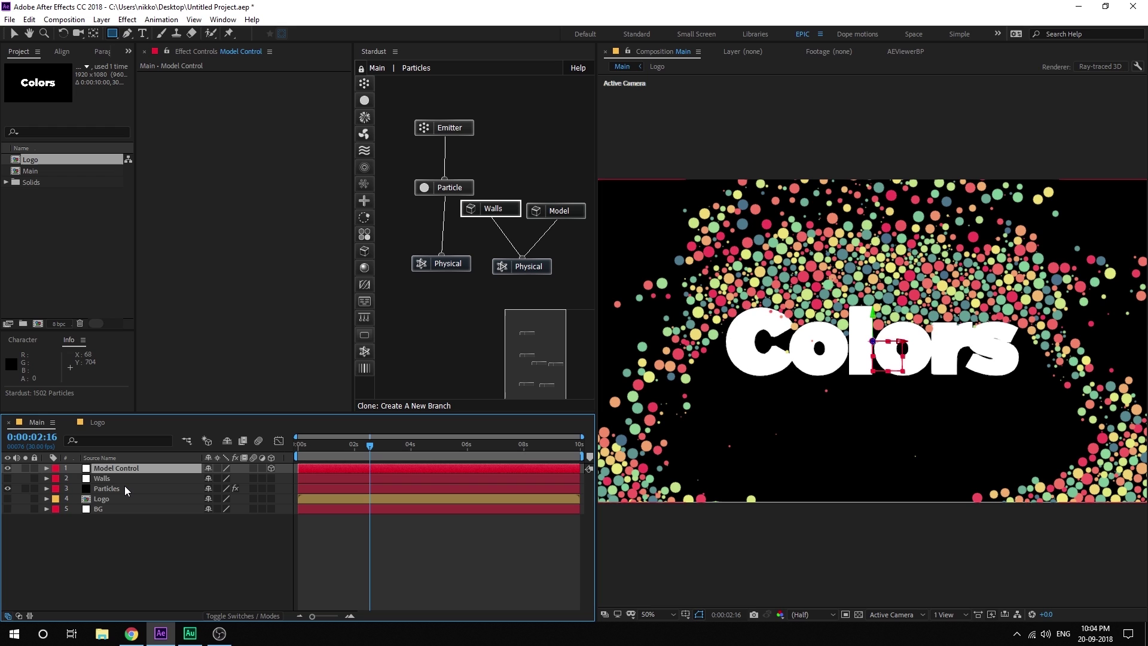
pyautogui.press('p')
pyautogui.moveTo(234, 478); pyautogui.dragTo(241, 478)
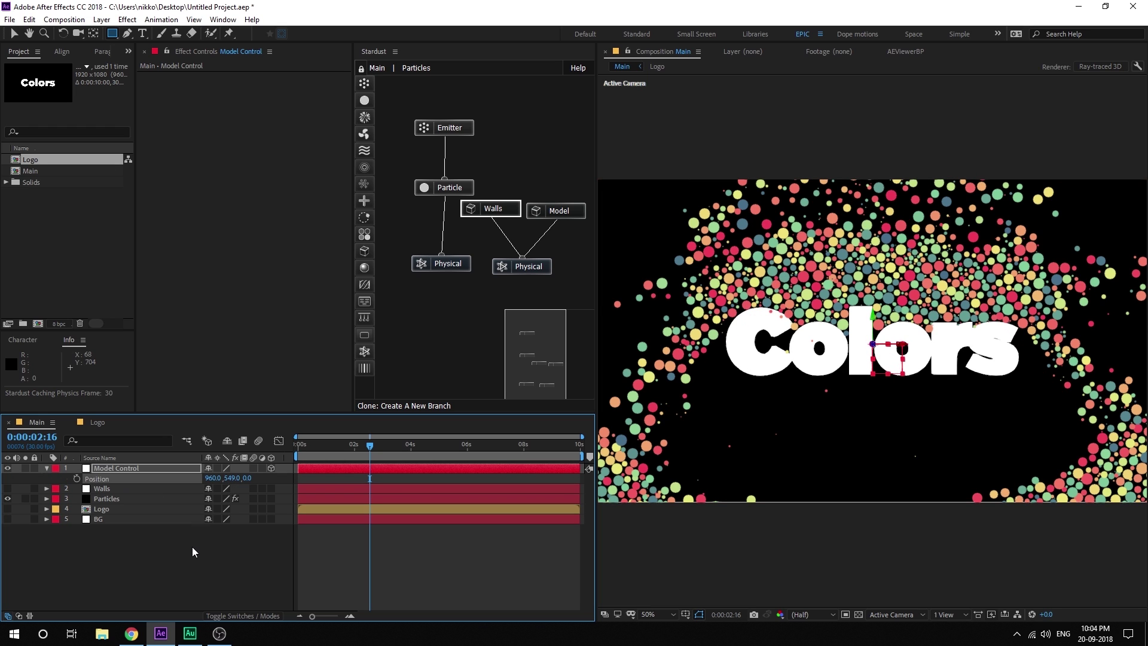
# Scrub through the animation to inspect particles colliding with the walls, then return to frame 0
pyautogui.moveTo(369, 446); pyautogui.dragTo(422, 446)
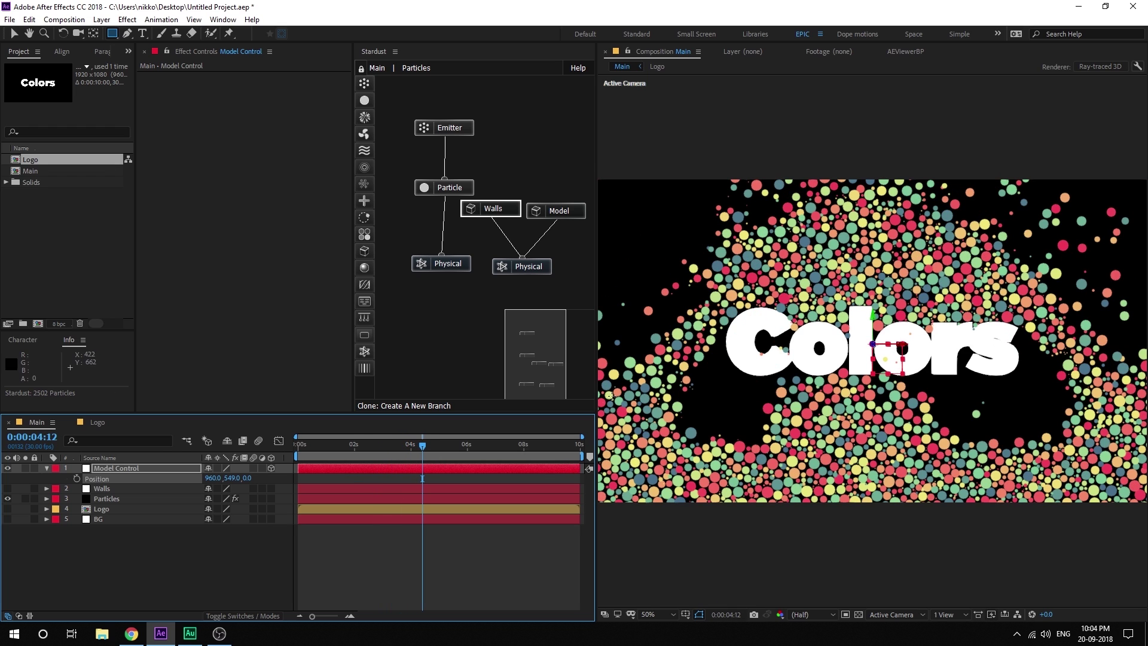
pyautogui.moveTo(596, 266); pyautogui.dragTo(549, 267)
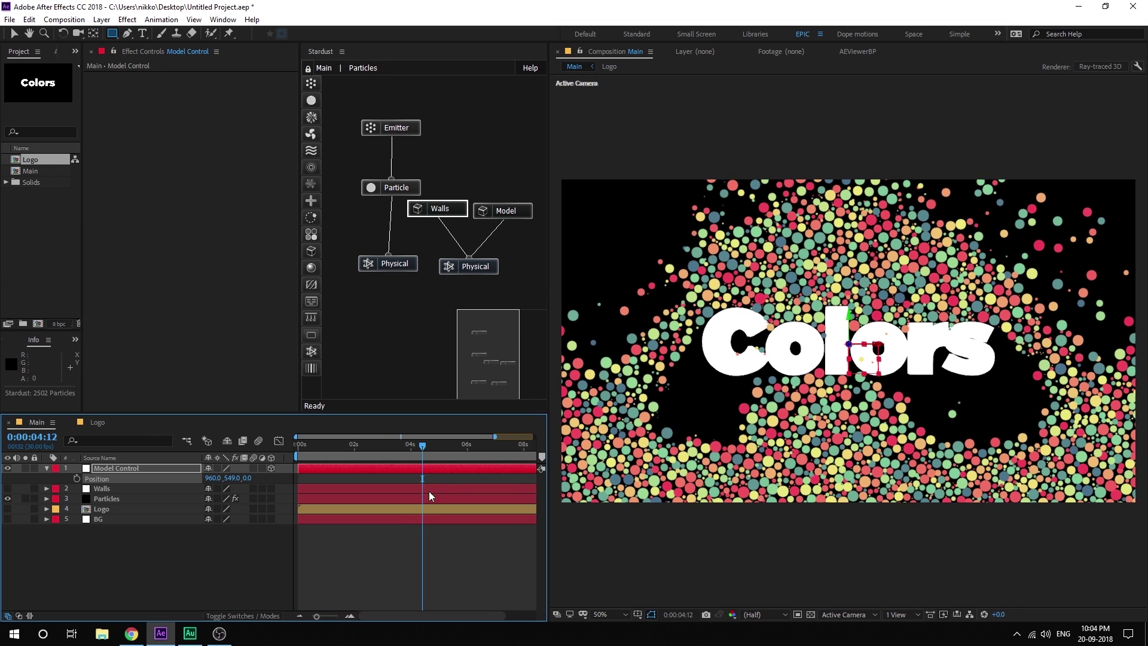
pyautogui.moveTo(422, 447); pyautogui.dragTo(471, 446)
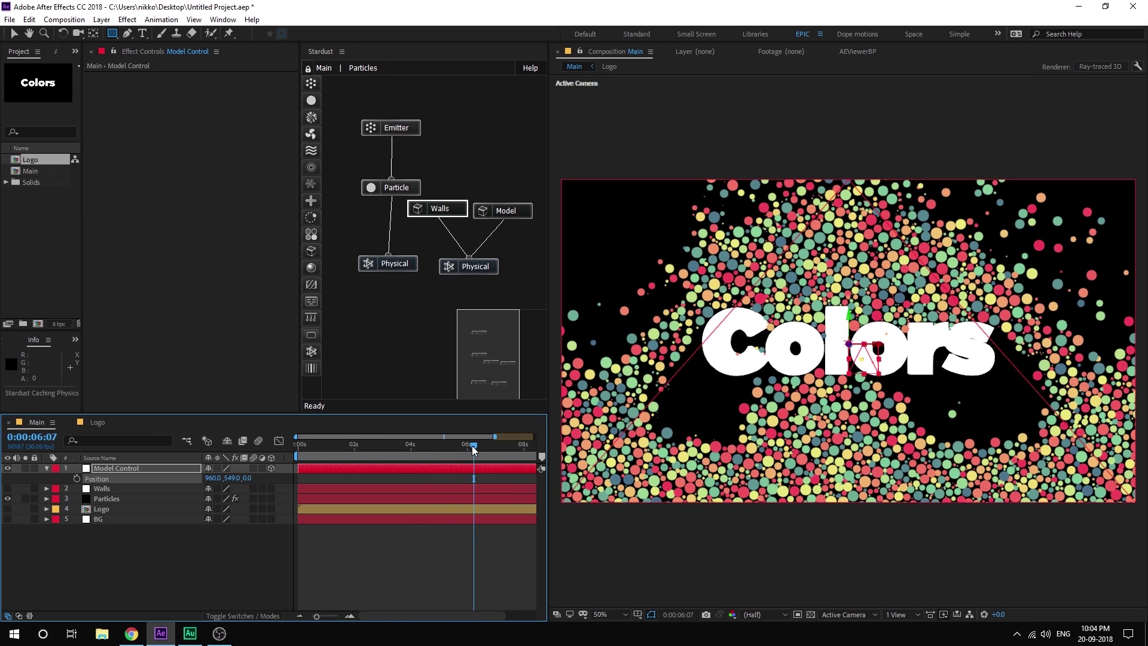
pyautogui.press('-')
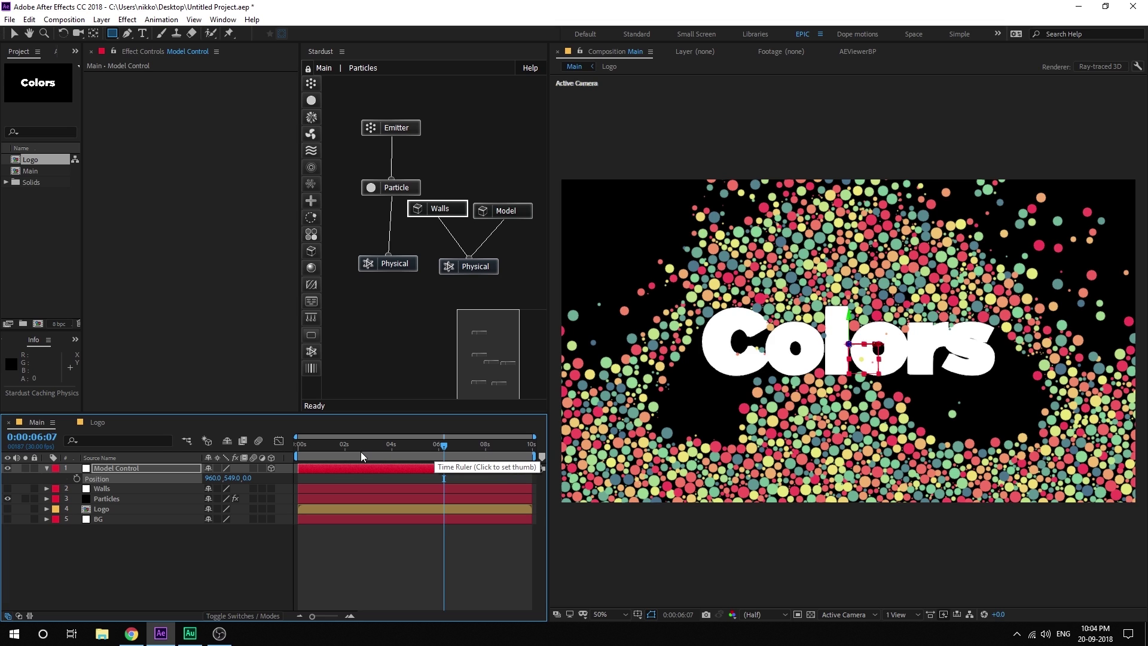
pyautogui.click(338, 450)
pyautogui.moveTo(338, 450); pyautogui.dragTo(283, 449)
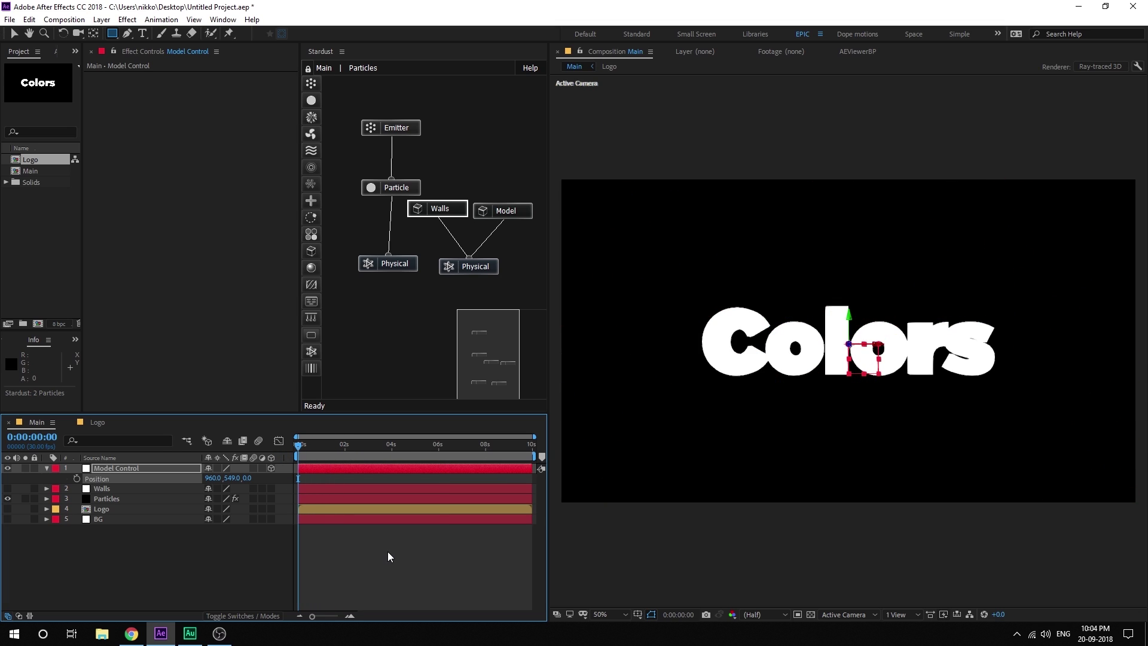
# Preview the particle animation, stop at 3:12 and make the BG layer visible again
pyautogui.press('space')
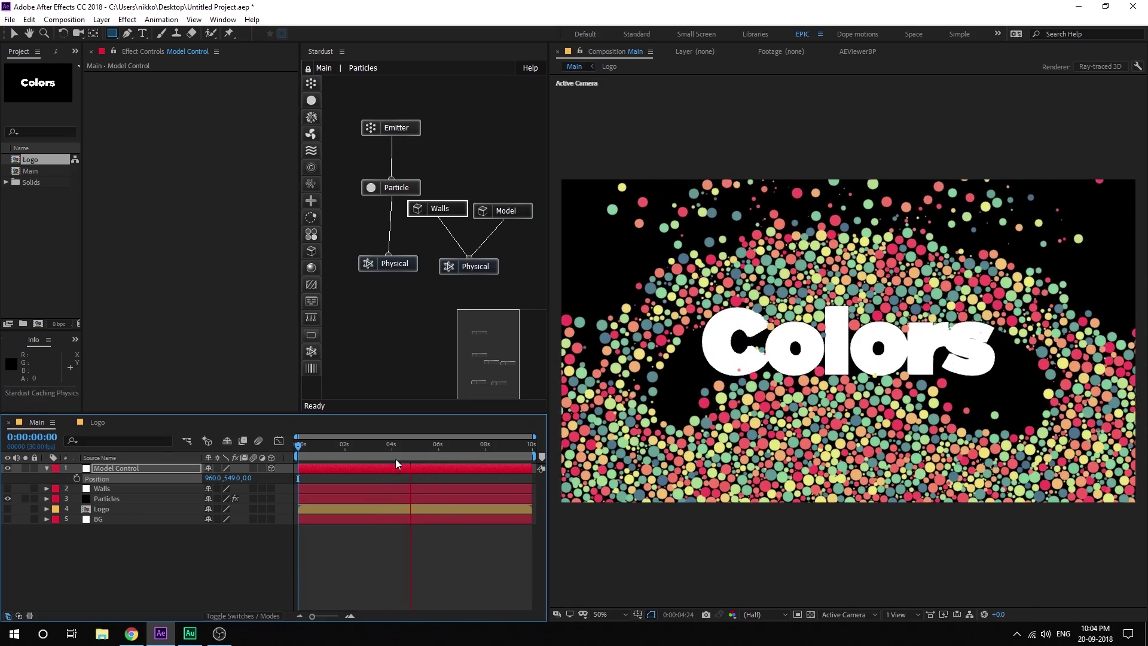
pyautogui.moveTo(401, 450)
pyautogui.mouseDown()
pyautogui.moveTo(341, 448)
pyautogui.moveTo(378, 454)
pyautogui.mouseUp()
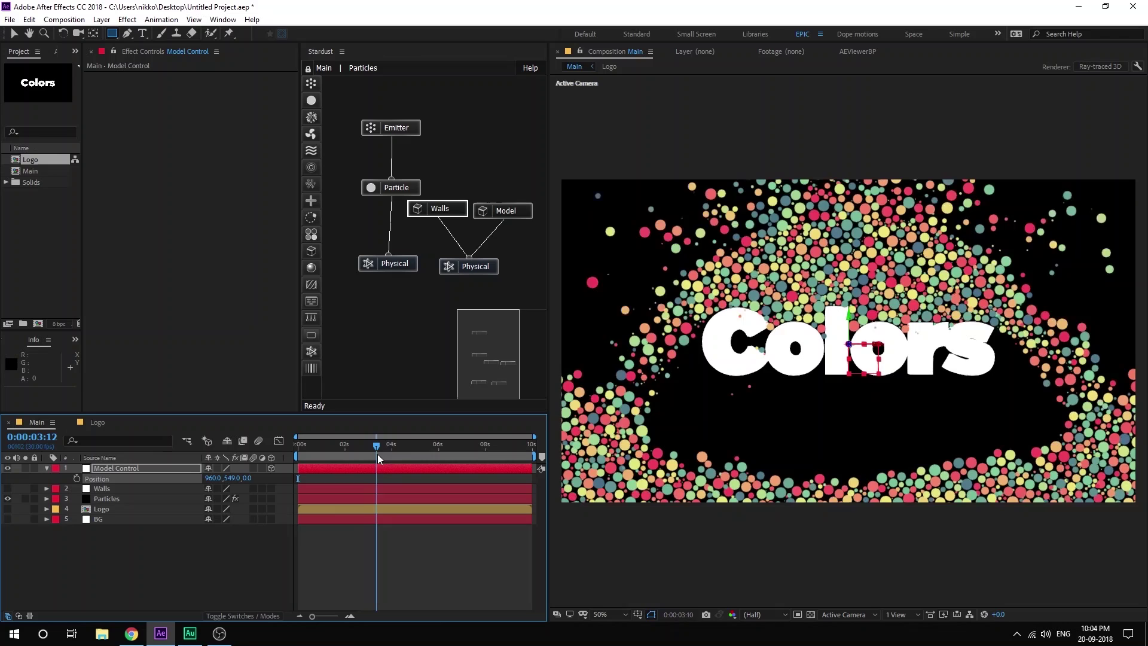
pyautogui.click(7, 518)
pyautogui.click(112, 547)
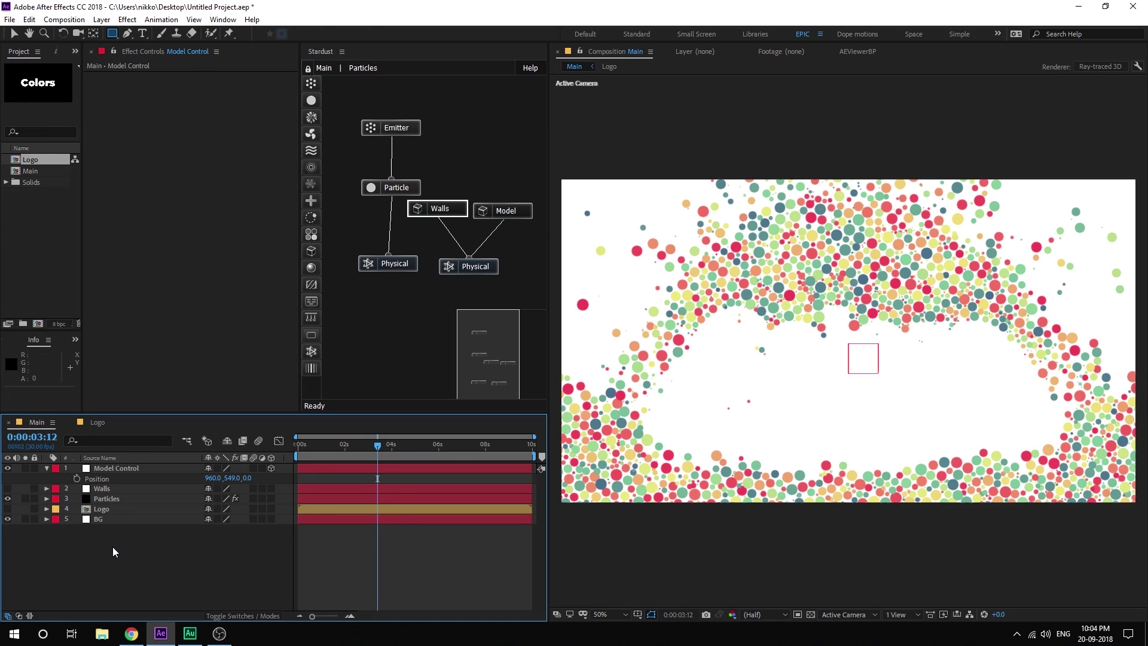
# Copy the Colors text layer from the Logo comp and paste it into Main
pyautogui.click(469, 445)
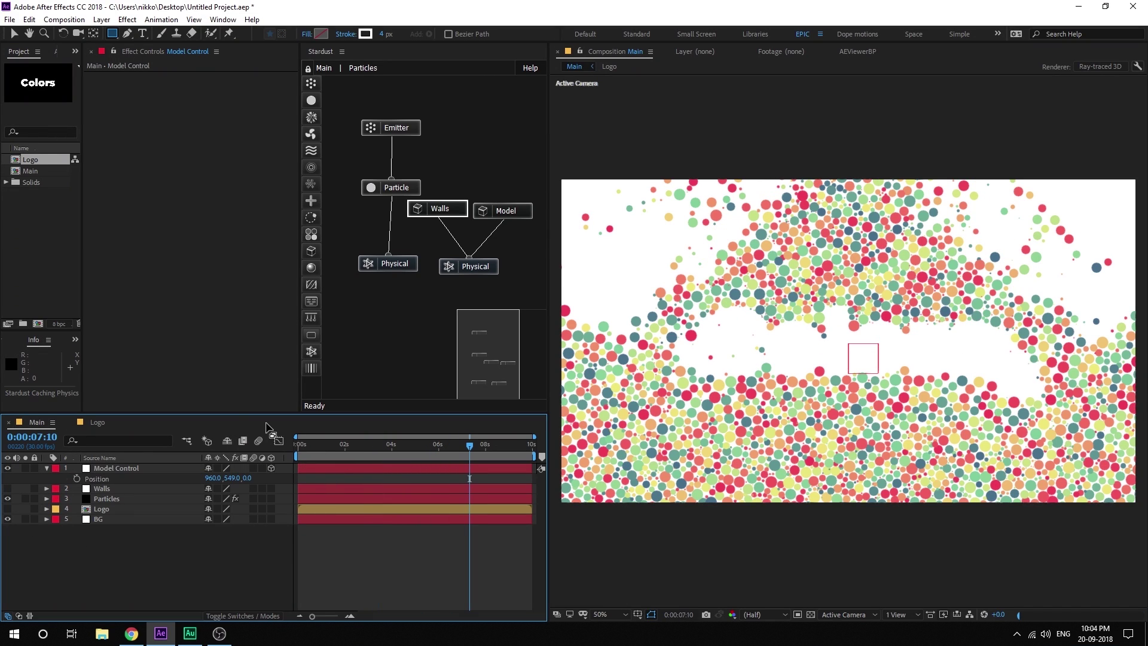
pyautogui.click(98, 422)
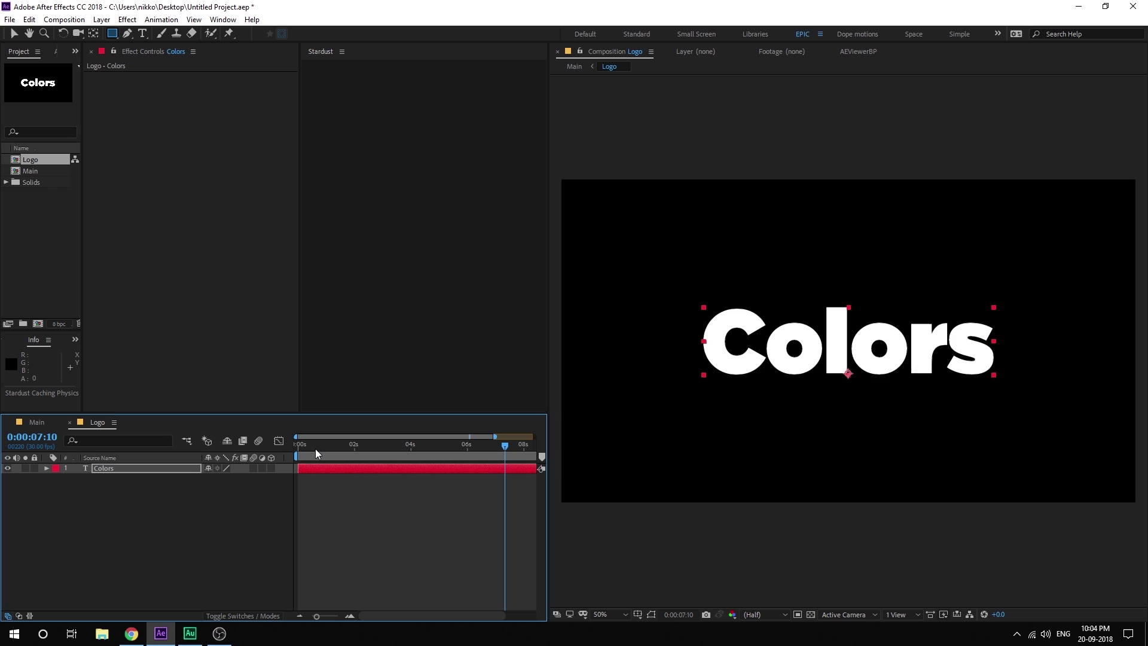
pyautogui.click(104, 470)
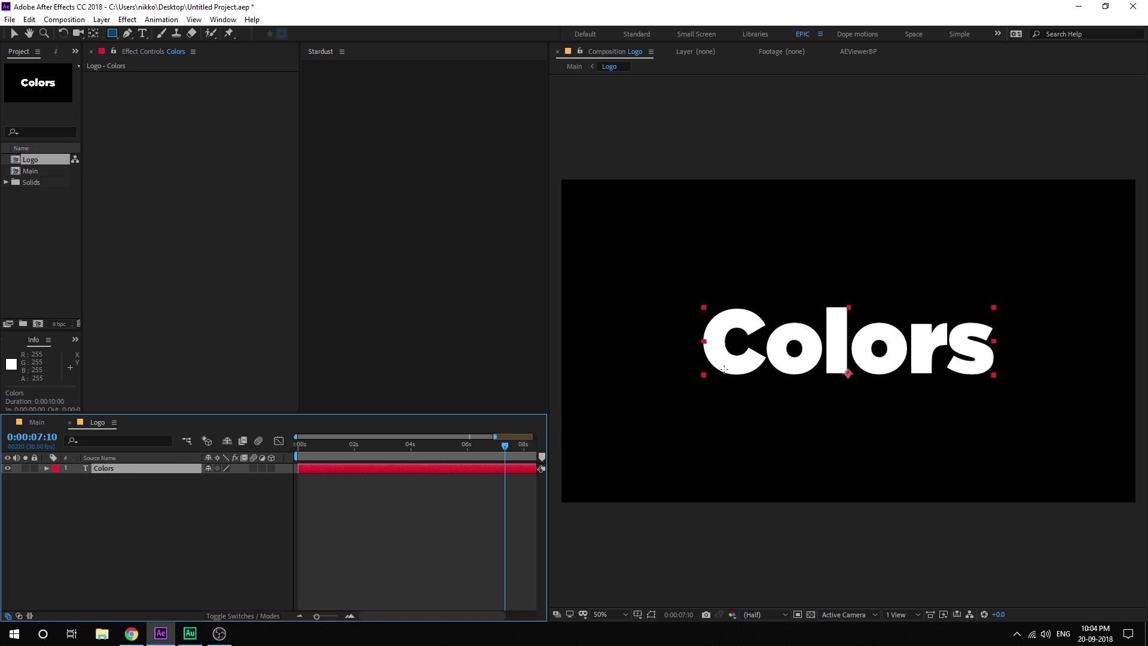
pyautogui.click(34, 422)
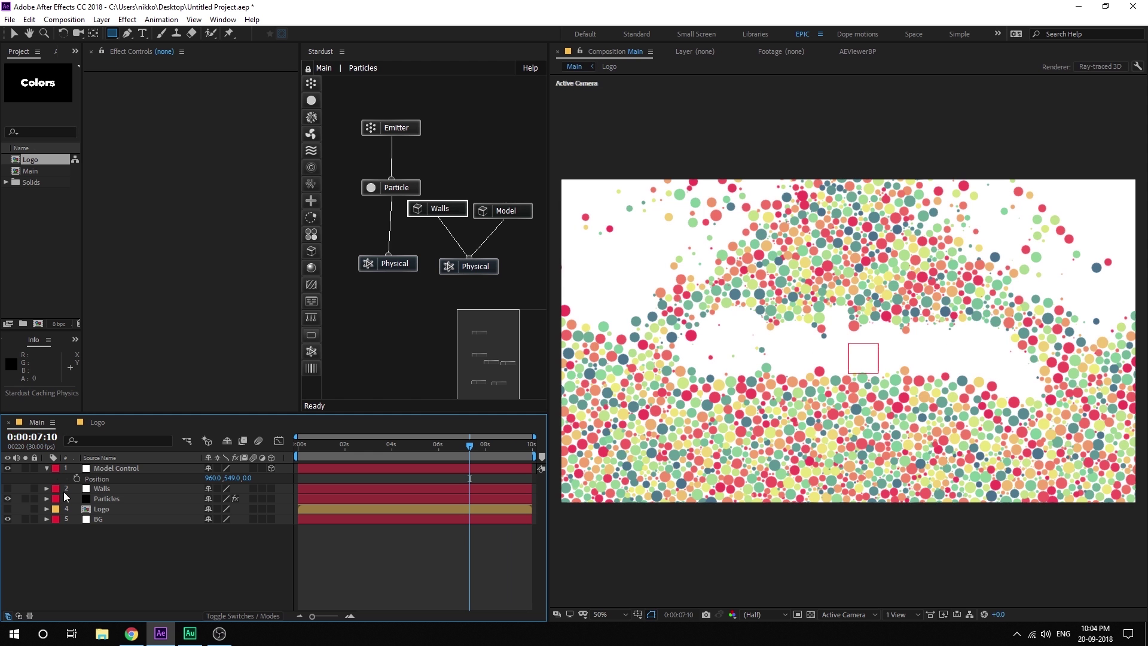
pyautogui.hotkey('ctrl', 'v')
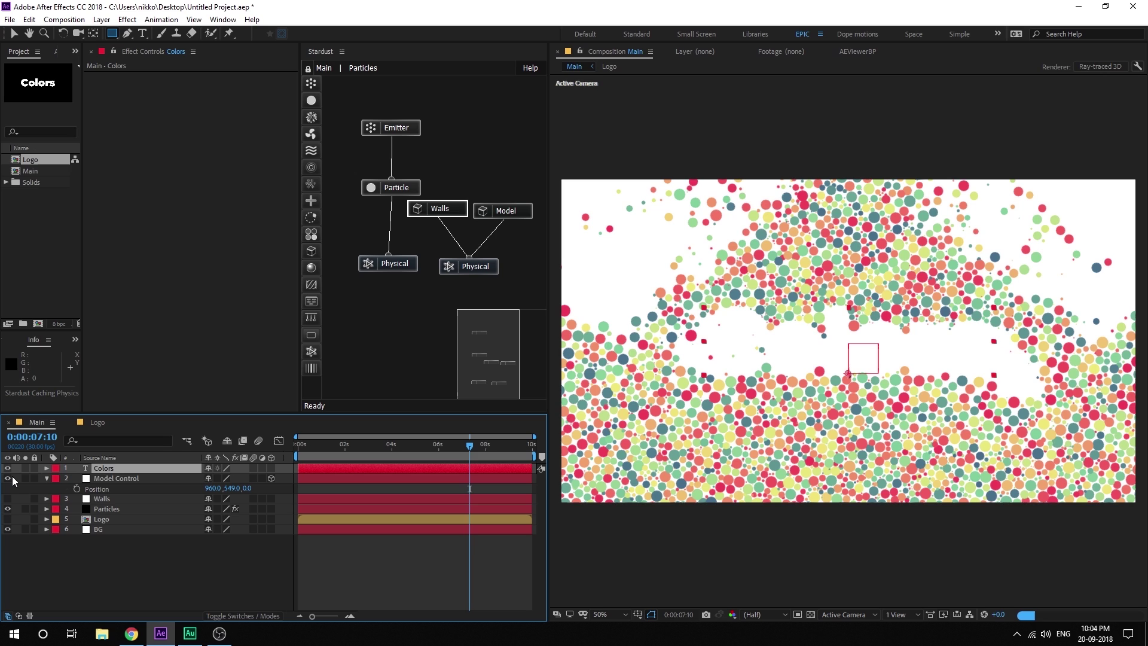
pyautogui.click(46, 478)
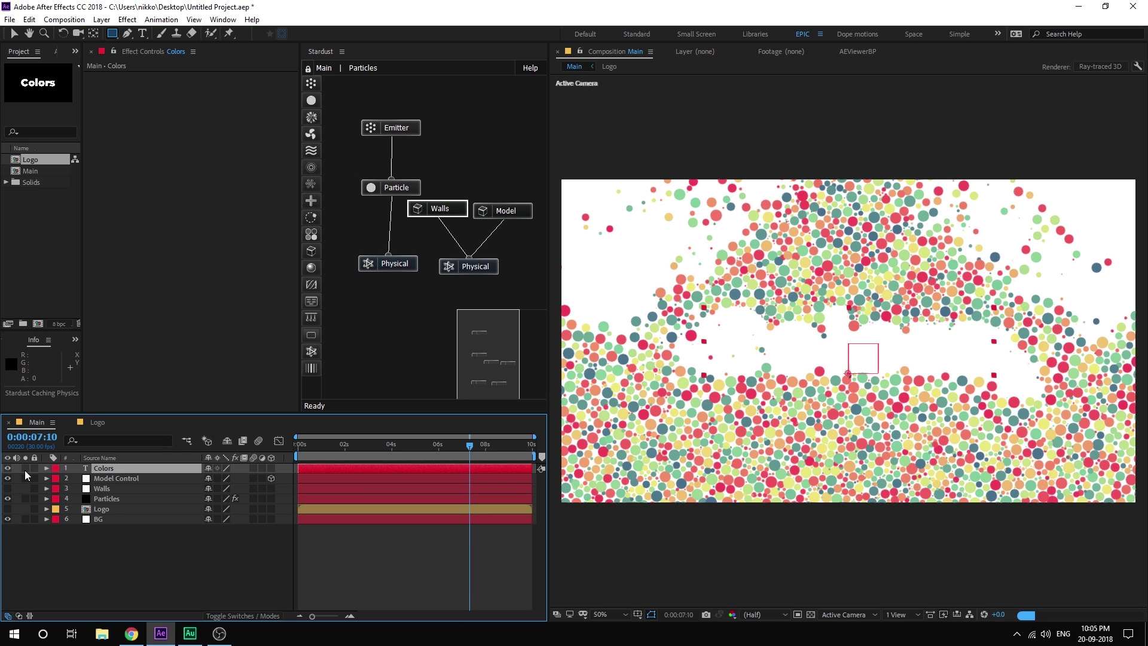
# Solo the Colors layer and set its text colour to light grey BEBCBC
pyautogui.click(24, 468)
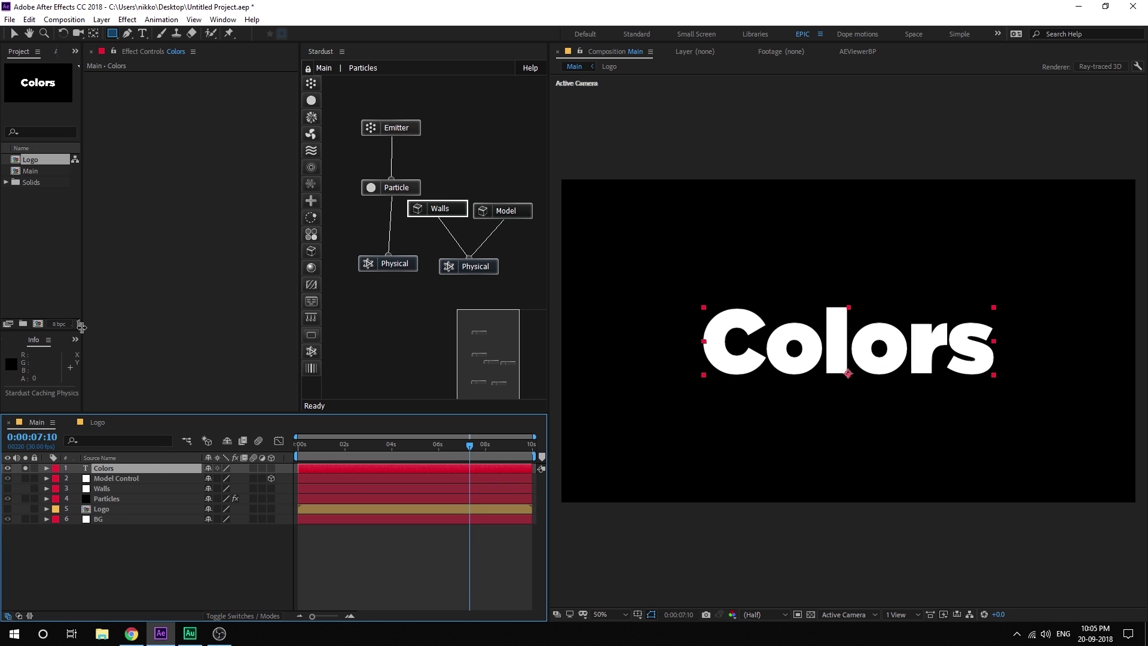
pyautogui.moveTo(83, 306); pyautogui.dragTo(154, 306)
pyautogui.click(36, 339)
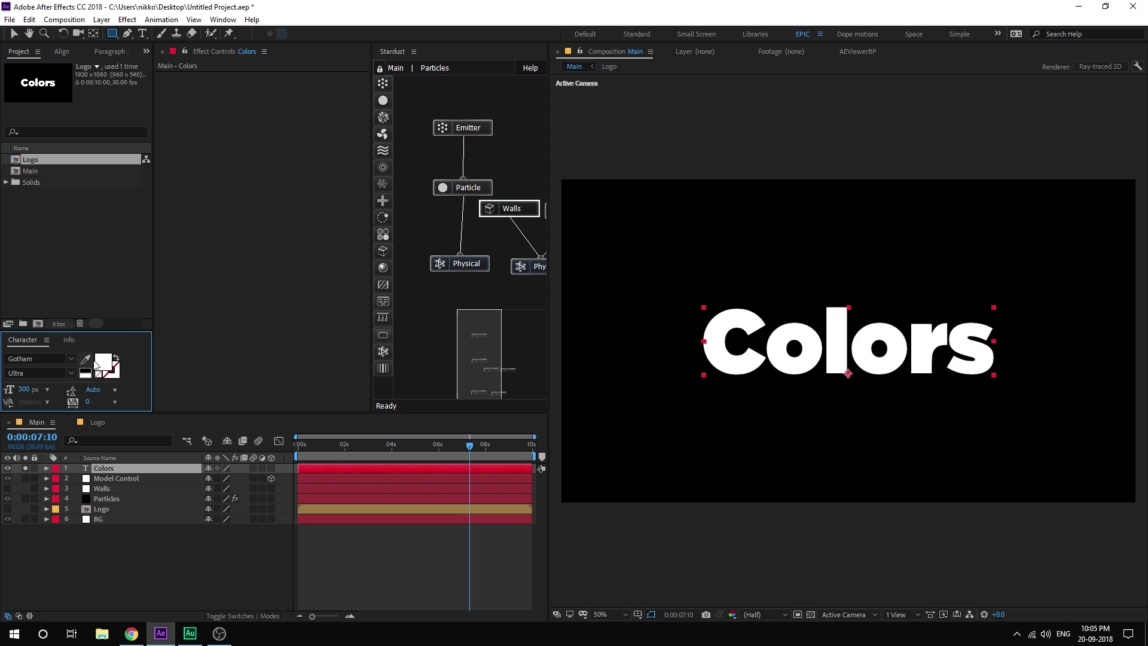
pyautogui.click(107, 367)
pyautogui.click(141, 177)
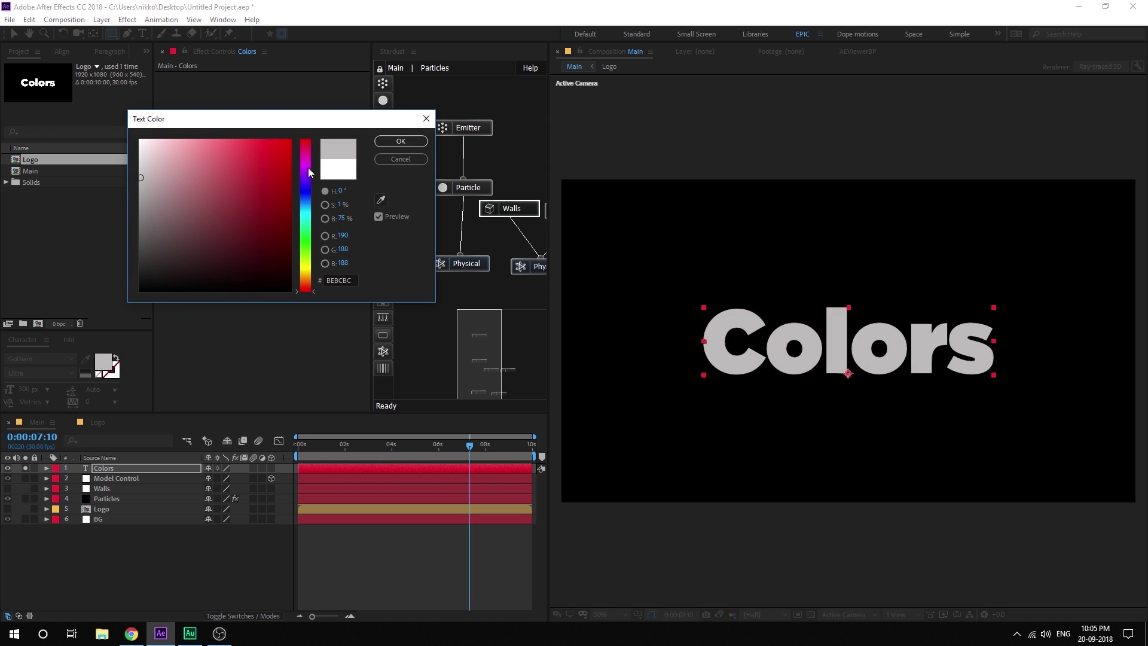
pyautogui.click(393, 142)
# Create shapes from the Colors text, set the outline fill to None and adjust the white stroke width
pyautogui.rightClick(96, 469)
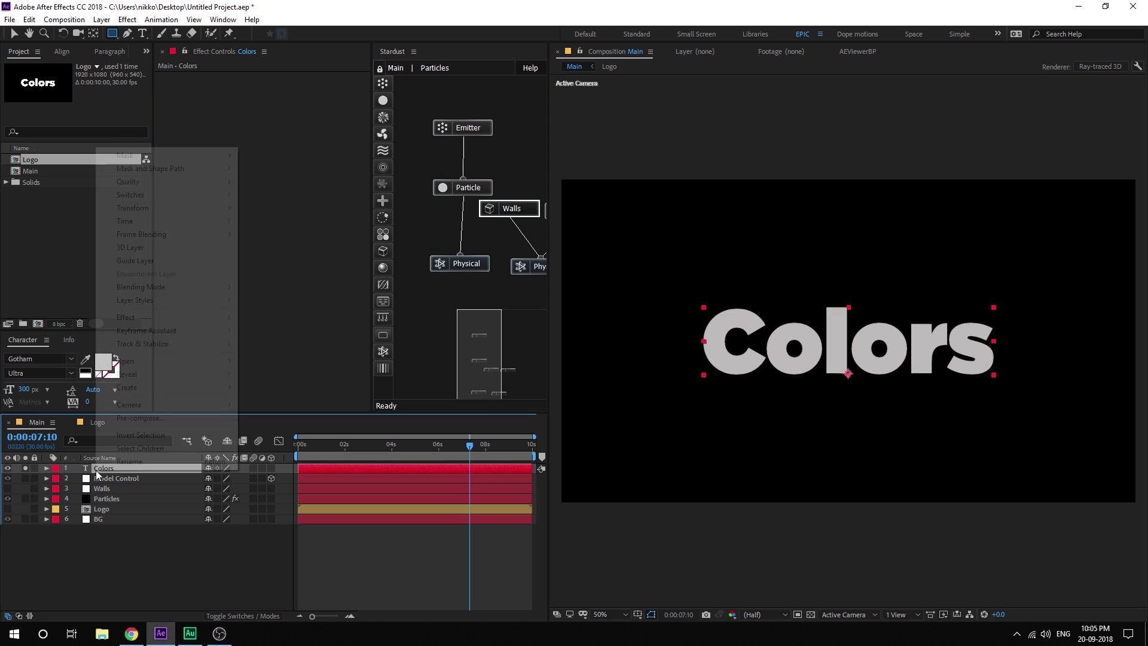
pyautogui.moveTo(199, 390)
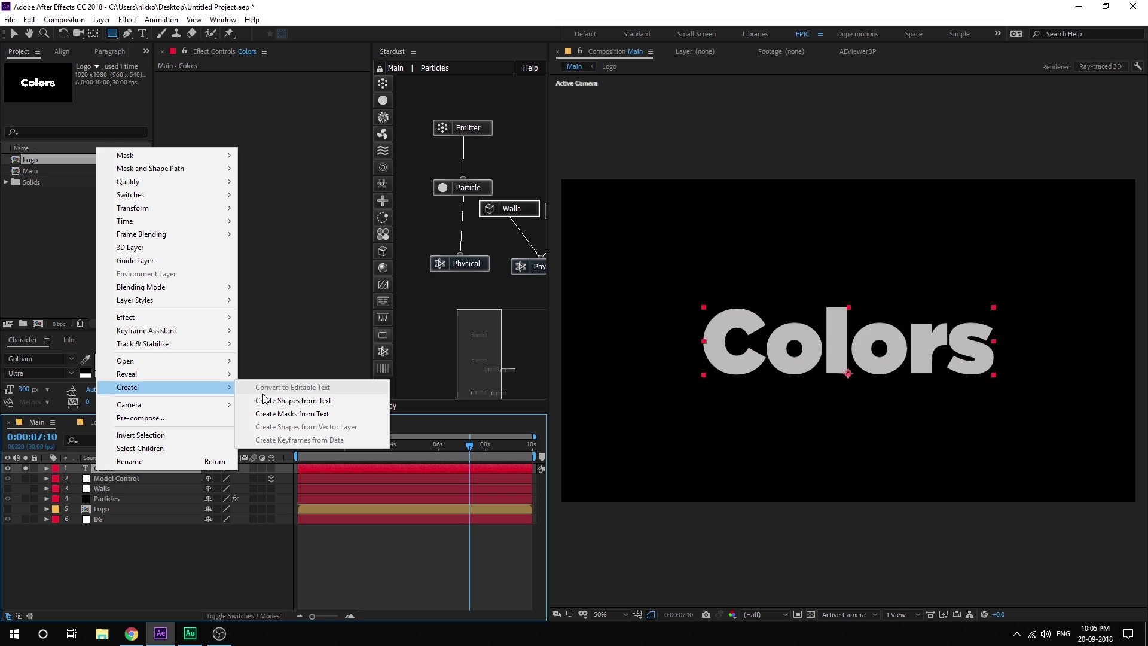
pyautogui.click(319, 401)
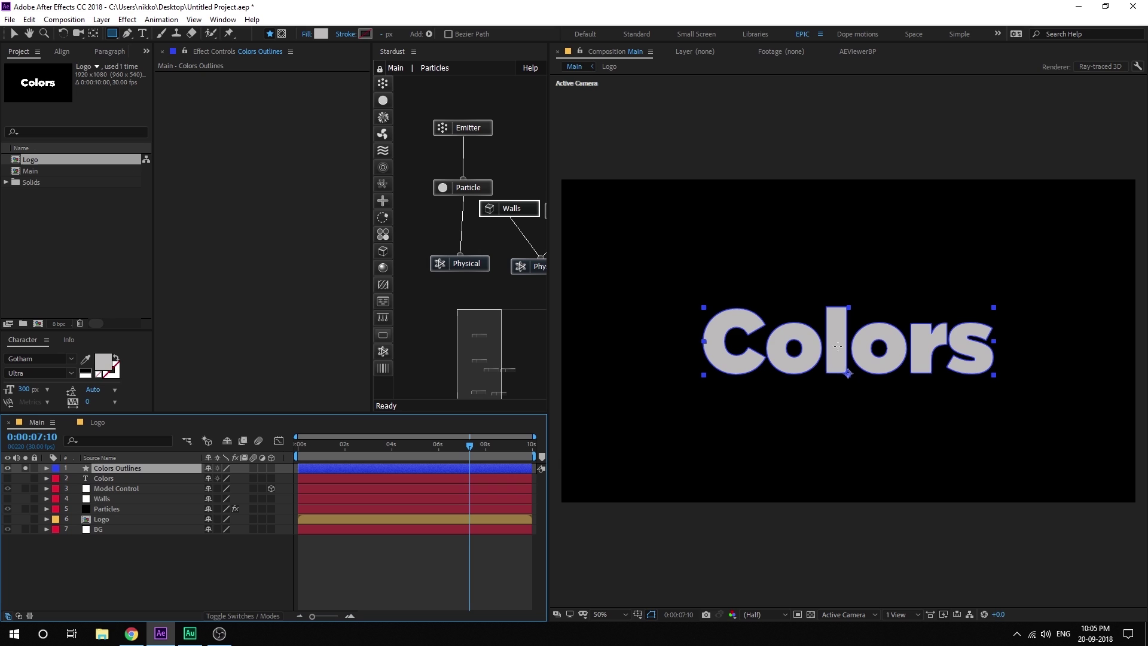
pyautogui.click(305, 34)
pyautogui.click(22, 34)
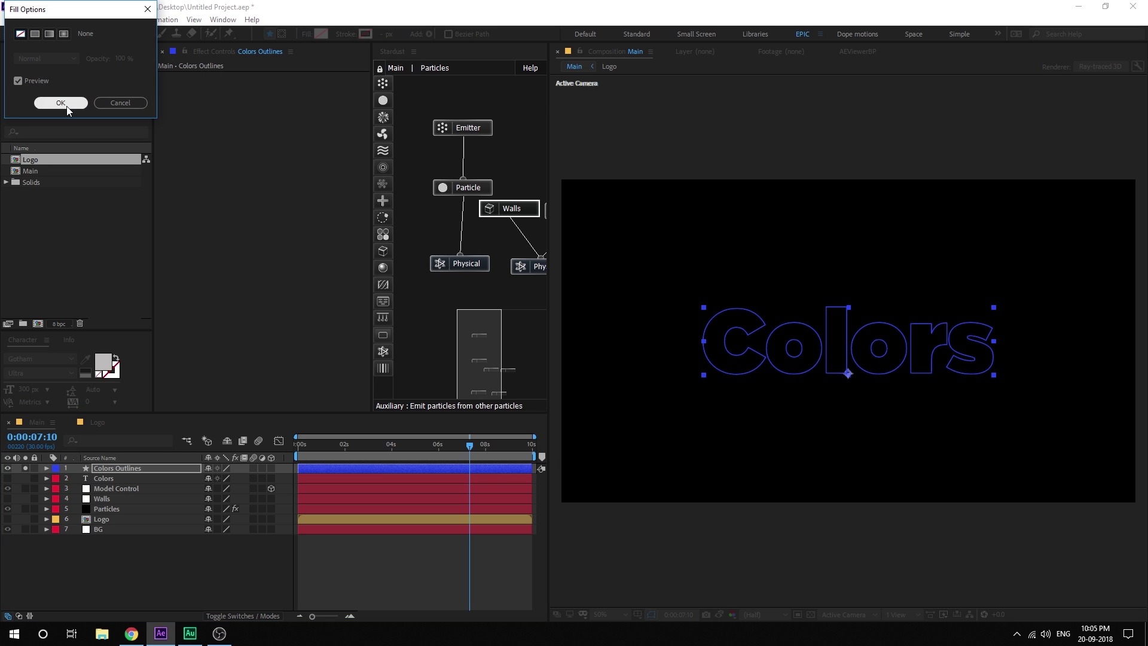
pyautogui.click(61, 103)
pyautogui.click(382, 34)
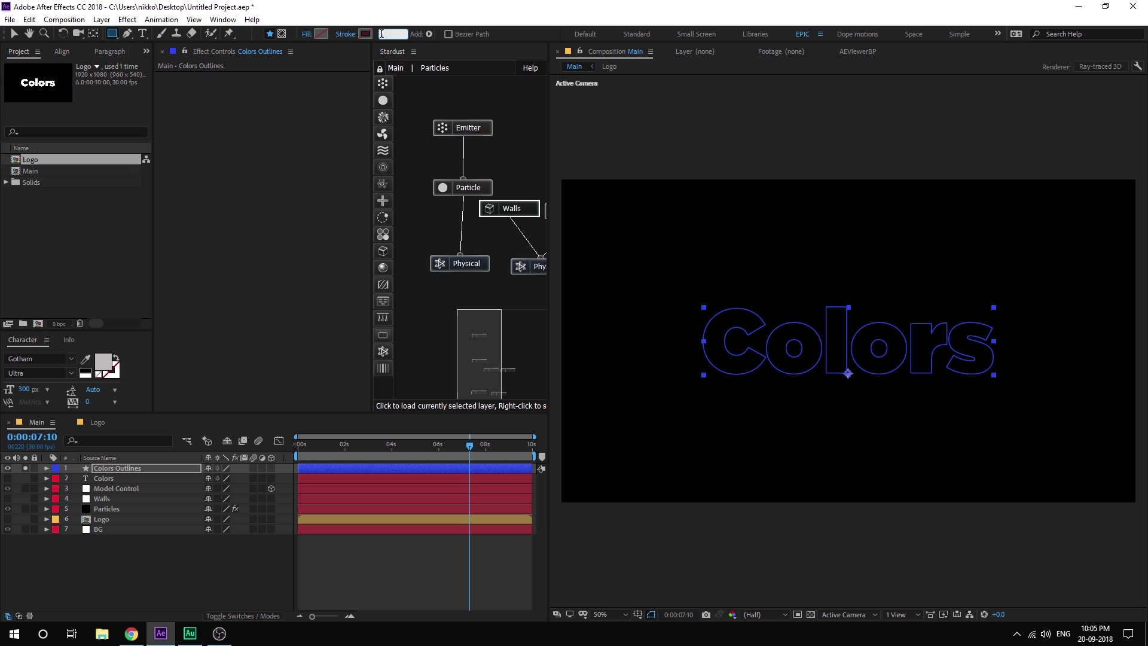
pyautogui.write('2')
pyautogui.press('Return')
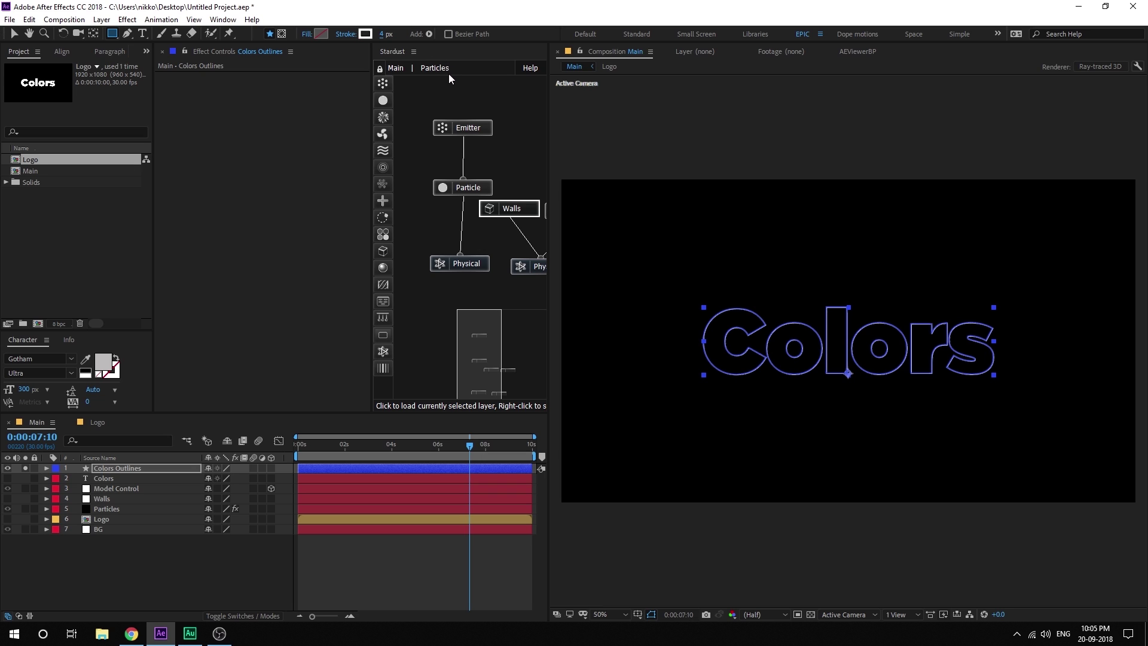
# Hide the path overlay, add Trim Paths to Colors Outlines' Contents, and test its End value
pyautogui.click(651, 615)
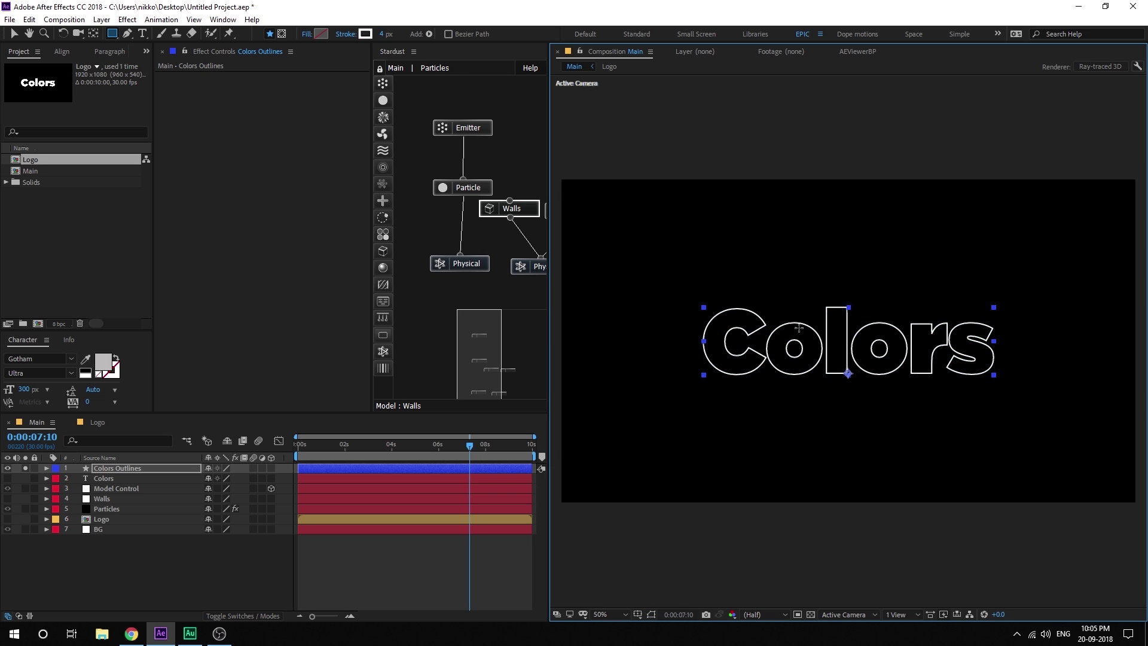
pyautogui.click(47, 468)
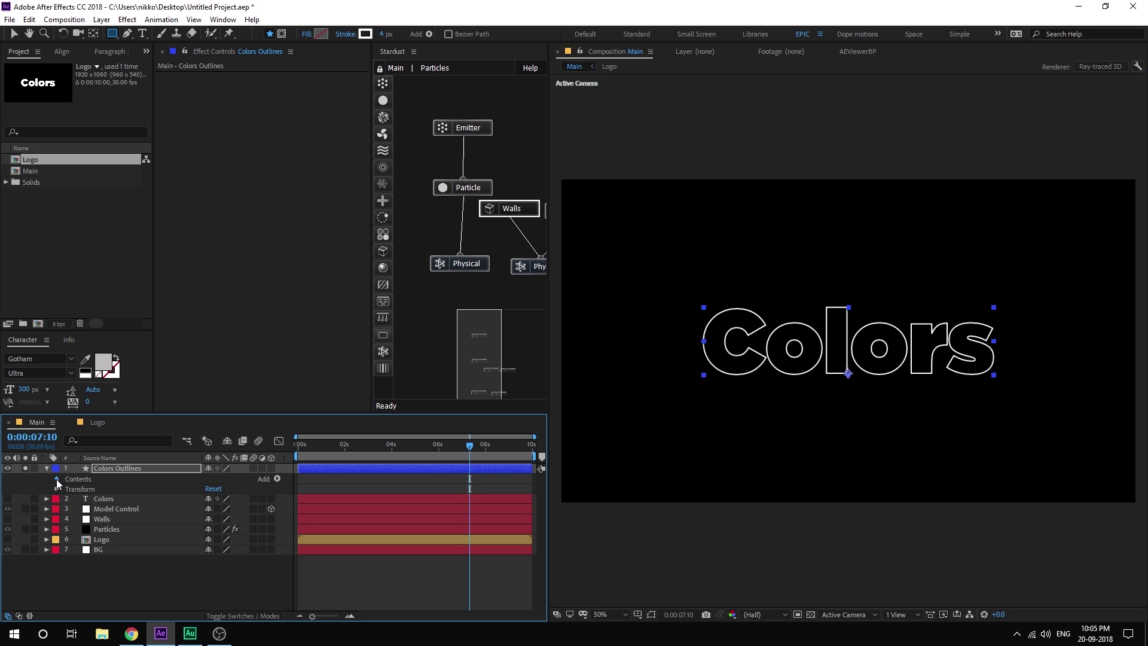
pyautogui.click(56, 478)
pyautogui.click(277, 479)
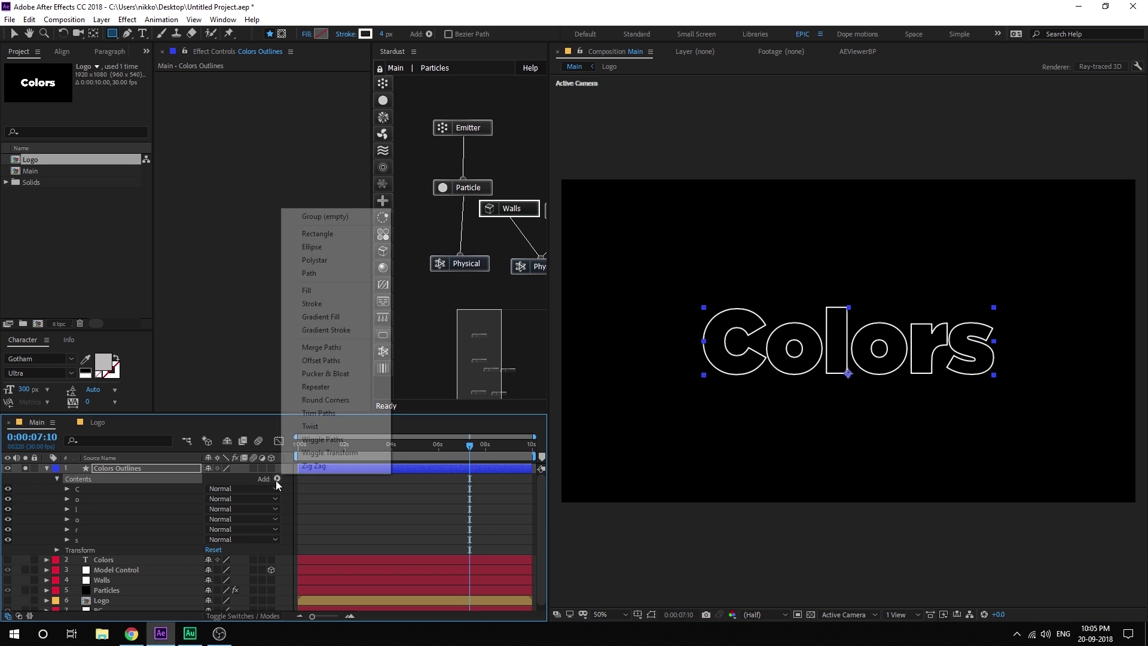
pyautogui.click(323, 413)
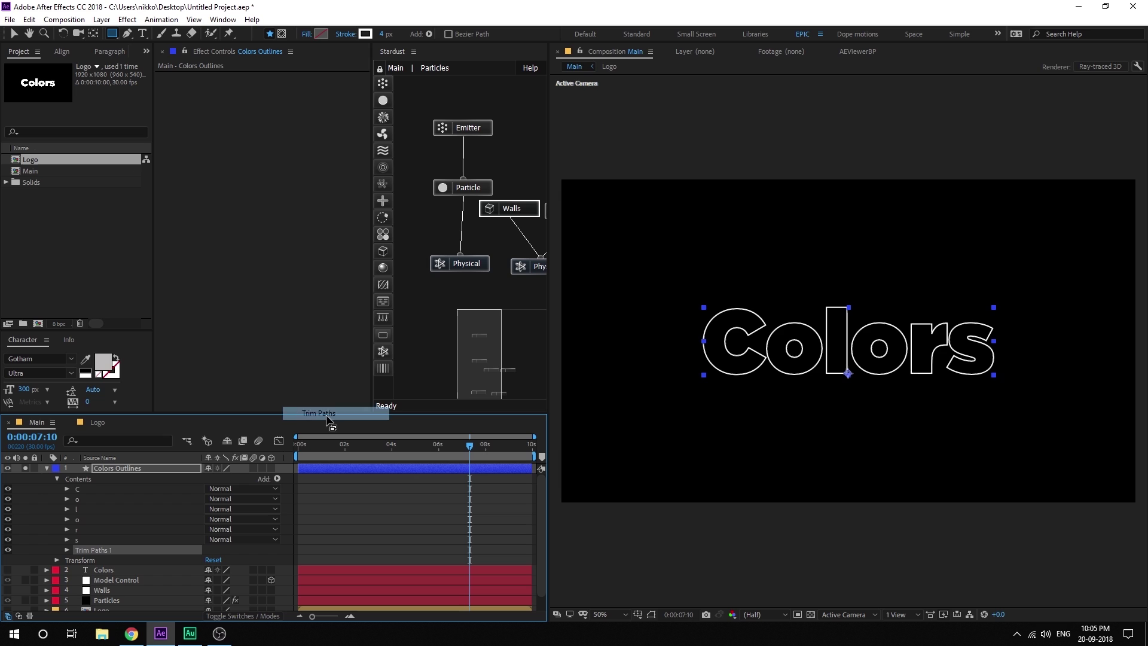
pyautogui.click(67, 550)
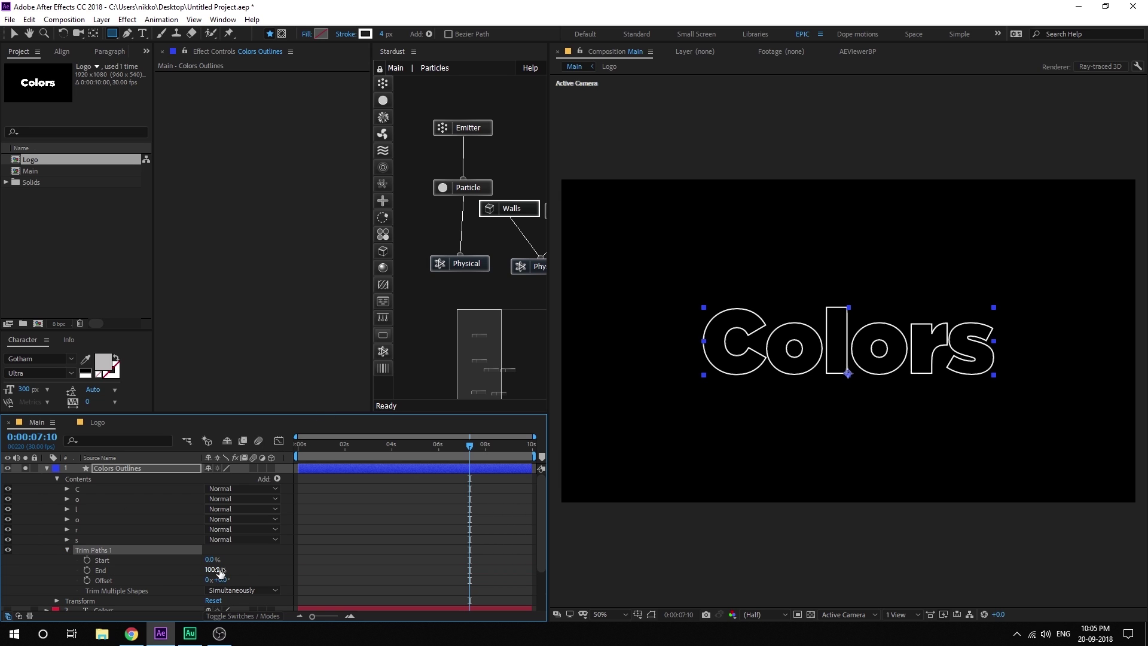
pyautogui.moveTo(220, 572)
pyautogui.mouseDown()
pyautogui.moveTo(162, 577)
pyautogui.moveTo(225, 577)
pyautogui.mouseUp()
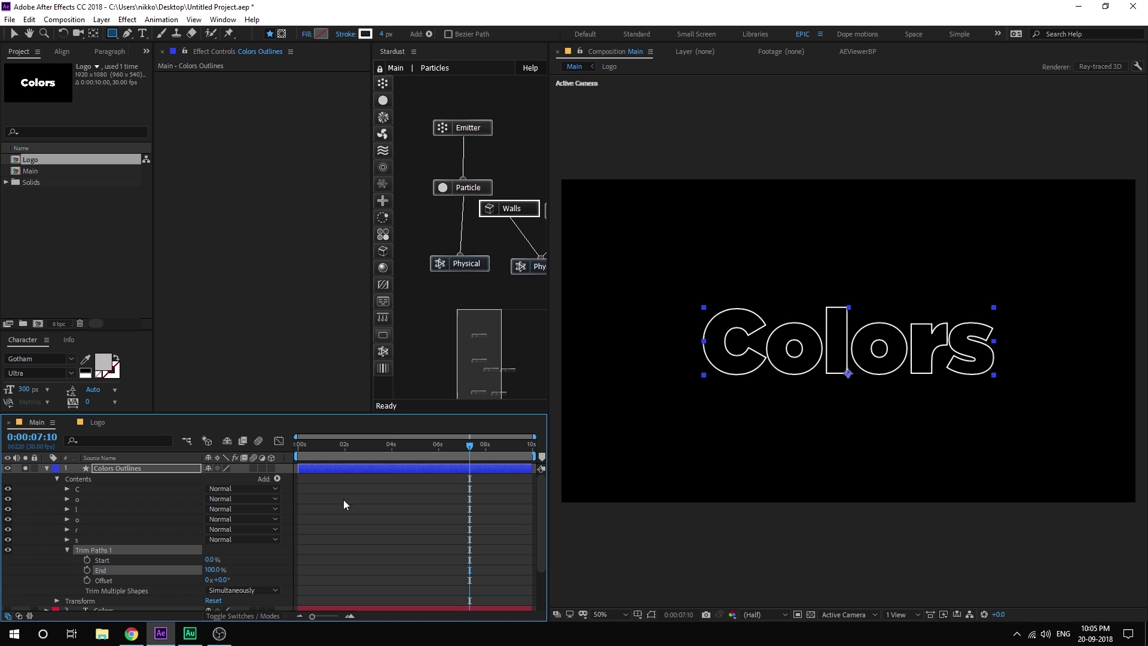
pyautogui.moveTo(350, 444); pyautogui.dragTo(320, 450)
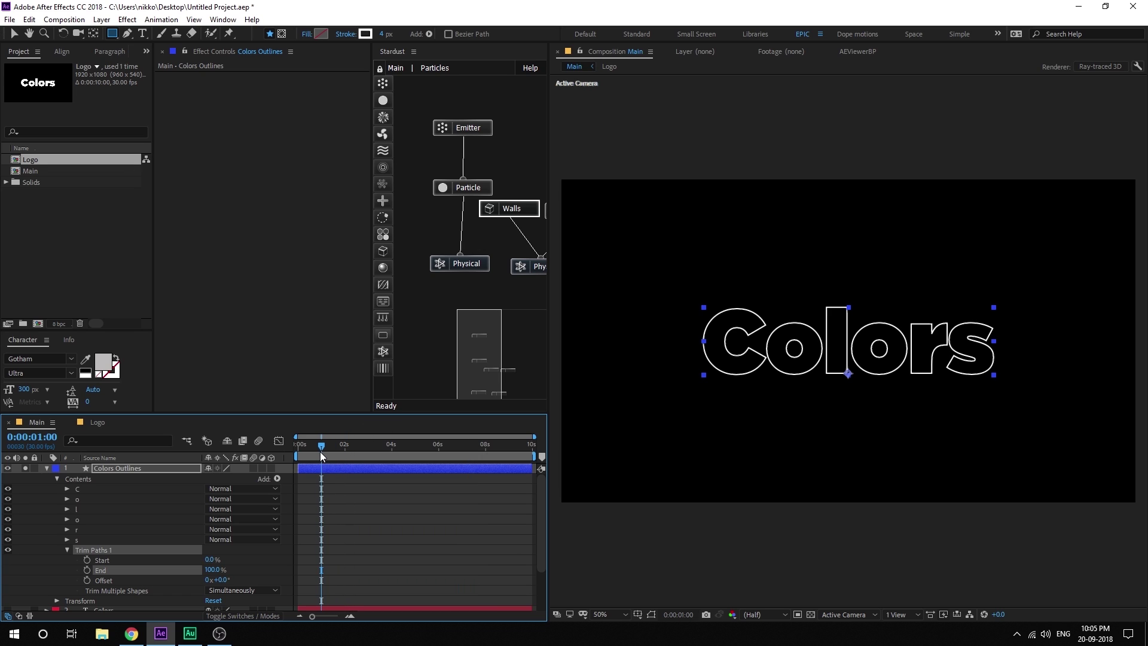
# Keyframe Trim Paths End from 0% at one second to 100% around three seconds
pyautogui.moveTo(214, 571); pyautogui.dragTo(138, 583)
pyautogui.click(87, 570)
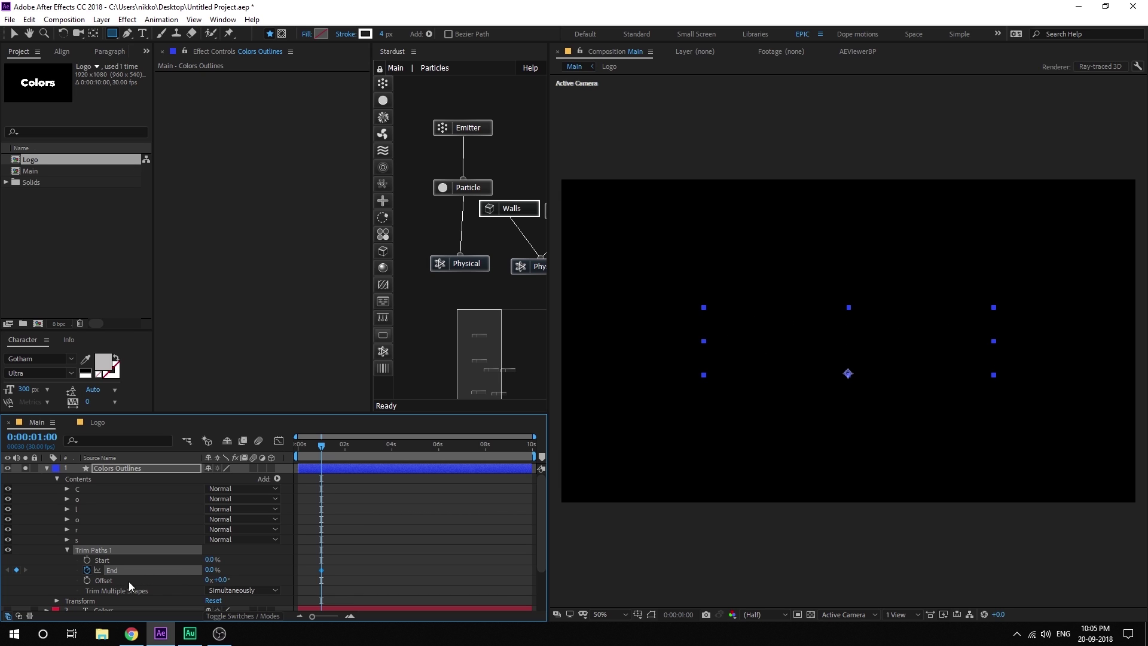
pyautogui.moveTo(350, 448)
pyautogui.mouseDown()
pyautogui.moveTo(388, 453)
pyautogui.moveTo(361, 456)
pyautogui.mouseUp()
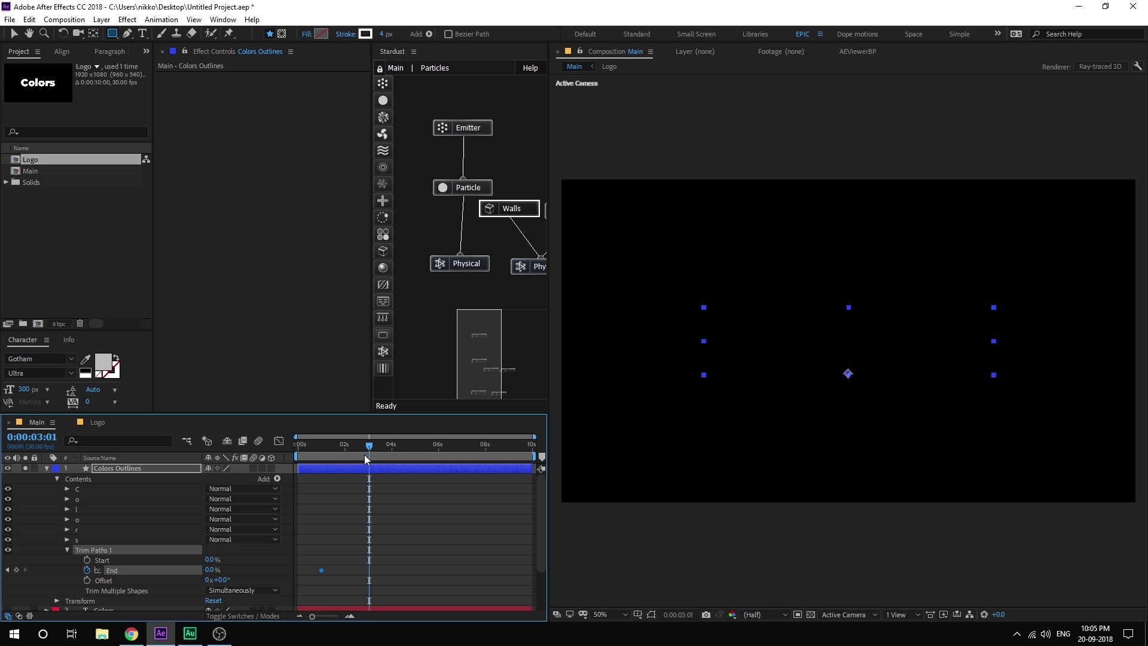
pyautogui.moveTo(212, 569); pyautogui.dragTo(304, 571)
pyautogui.scroll(4, 317, 562)
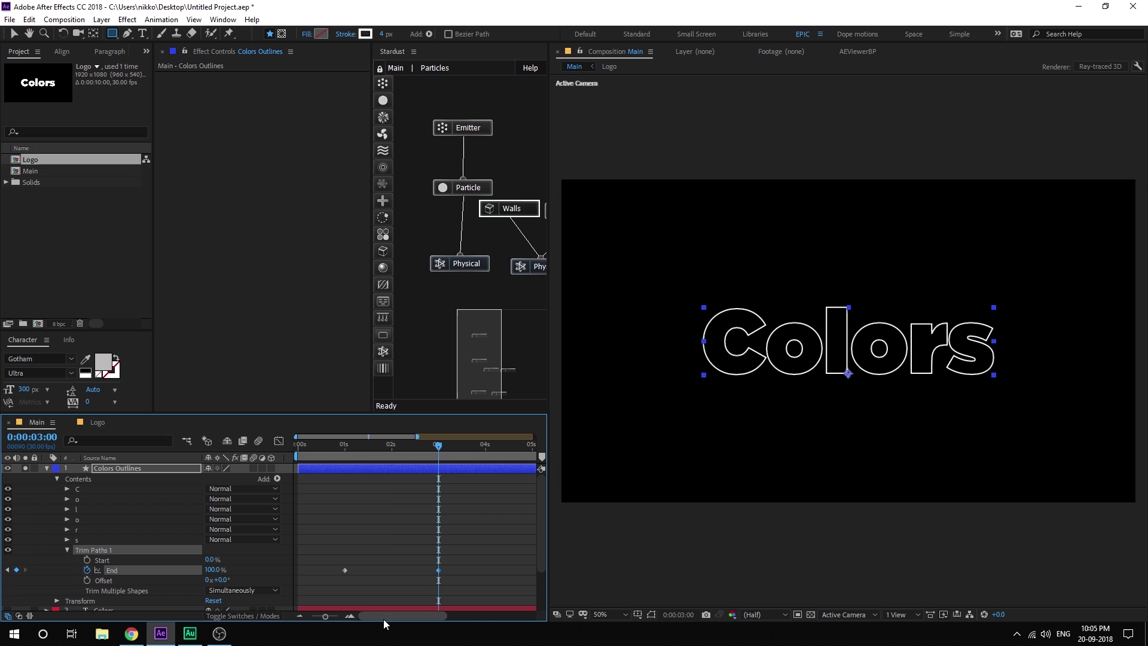
# Keyframe Trim Paths Start so it reaches 100% around 3:12, erasing the outline
pyautogui.moveTo(327, 459)
pyautogui.mouseDown()
pyautogui.moveTo(330, 445)
pyautogui.moveTo(378, 448)
pyautogui.mouseUp()
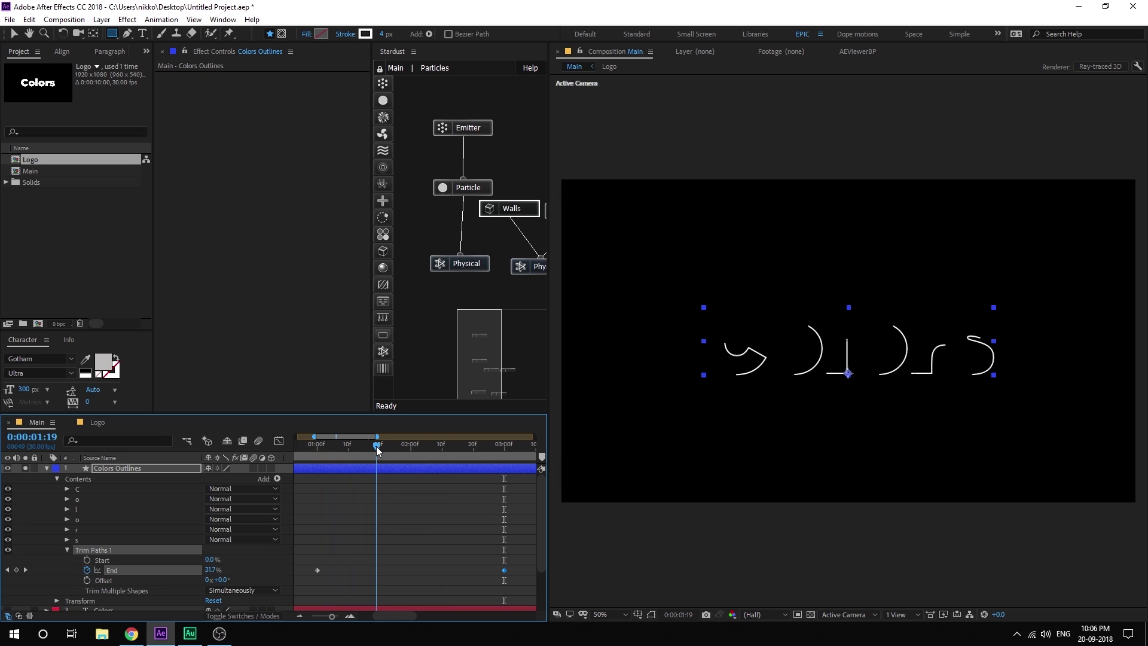
pyautogui.click(88, 559)
pyautogui.scroll(-2, 404, 521)
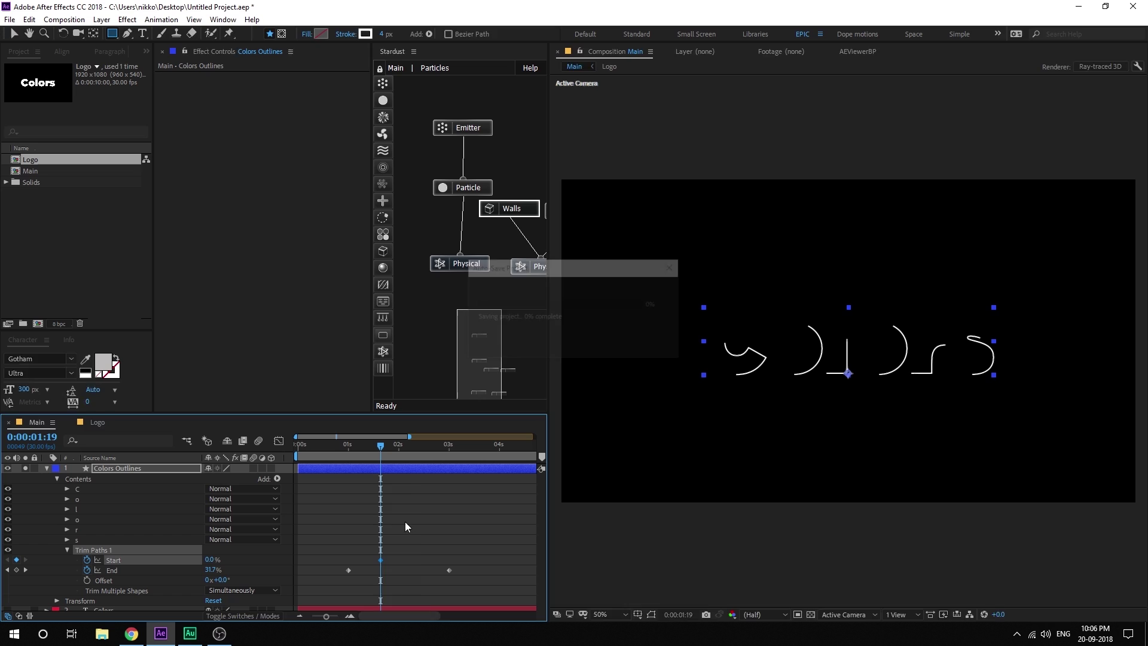
pyautogui.moveTo(446, 450); pyautogui.dragTo(483, 452)
pyautogui.moveTo(210, 560); pyautogui.dragTo(328, 554)
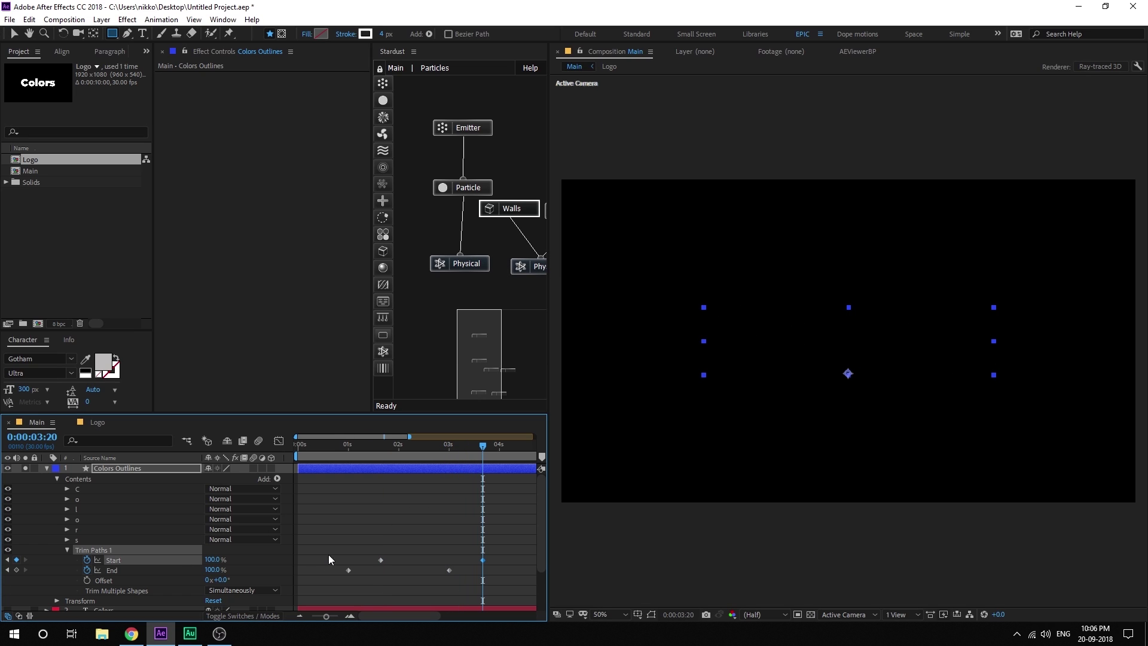
pyautogui.moveTo(343, 446); pyautogui.dragTo(395, 485)
# Shift the Start keyframes slightly later and apply Easy Ease (F9) to all four Start/End keyframes
pyautogui.moveTo(364, 541); pyautogui.dragTo(504, 558)
pyautogui.click(475, 546)
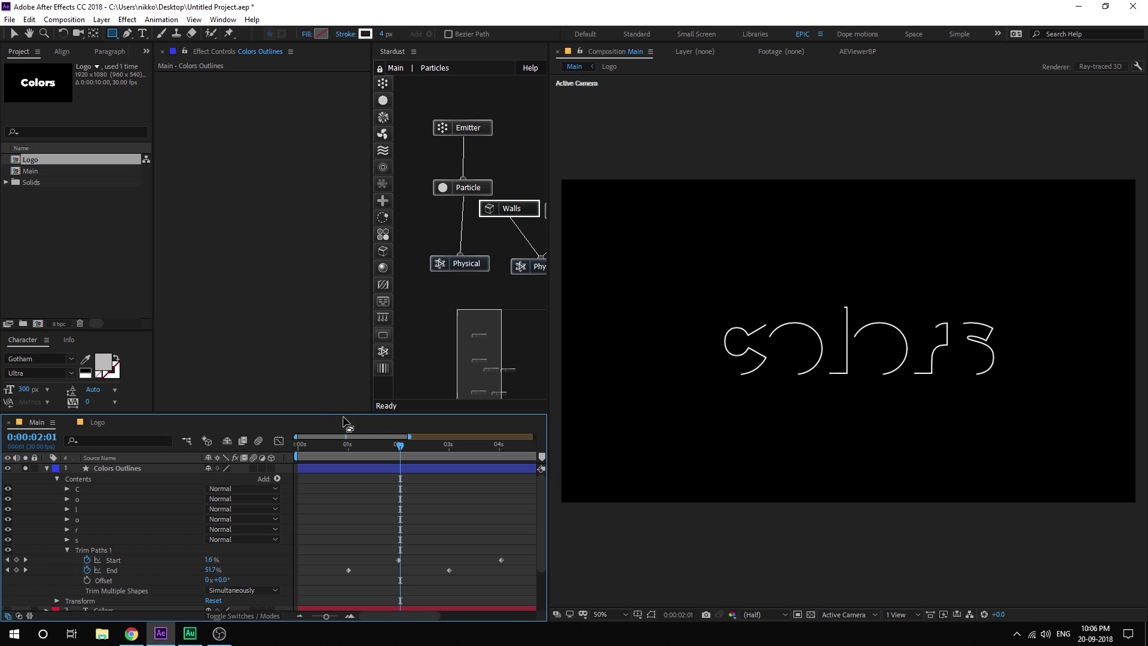
pyautogui.click(349, 447)
pyautogui.moveTo(358, 452); pyautogui.dragTo(429, 461)
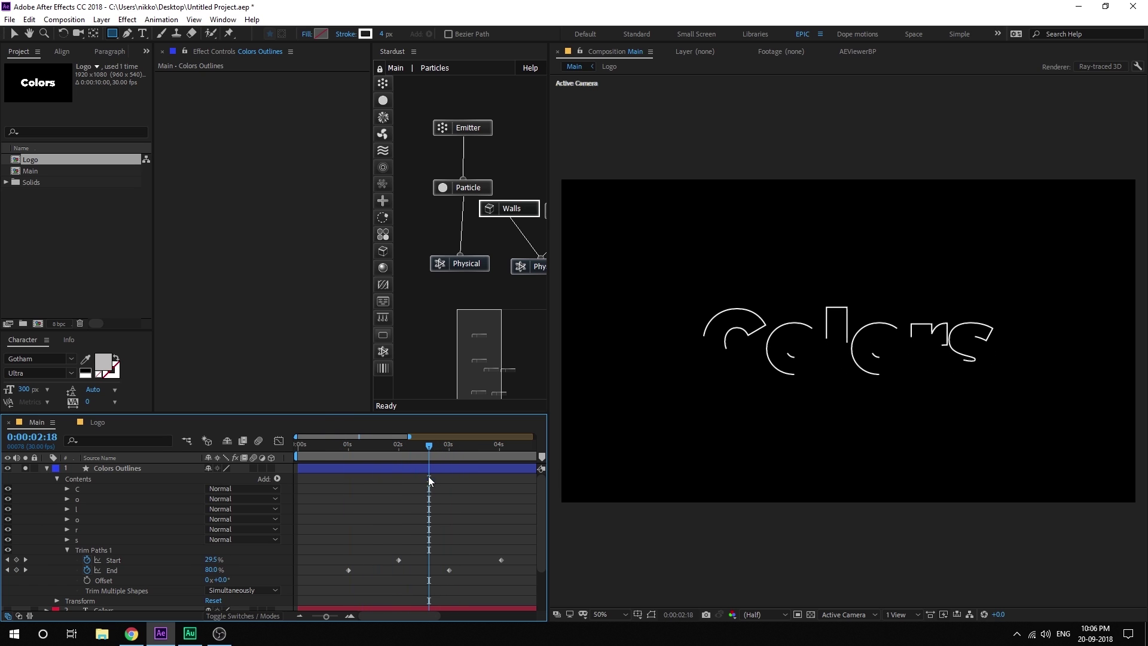
pyautogui.moveTo(341, 553); pyautogui.dragTo(518, 585)
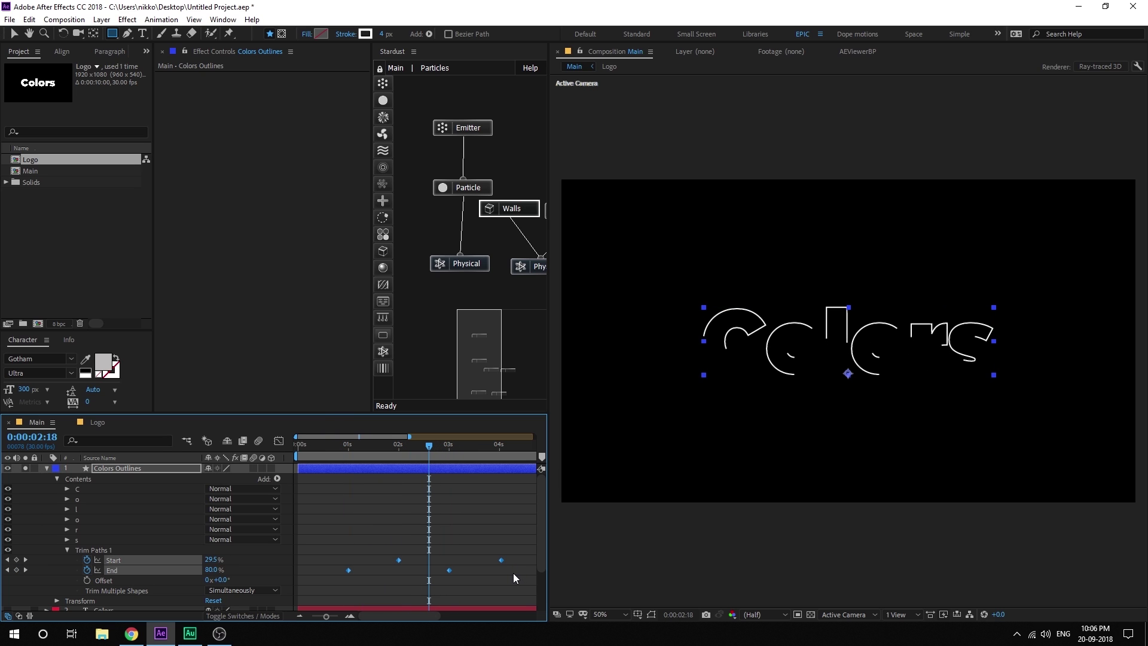
pyautogui.press('F9')
pyautogui.click(392, 497)
pyautogui.moveTo(349, 450); pyautogui.dragTo(348, 482)
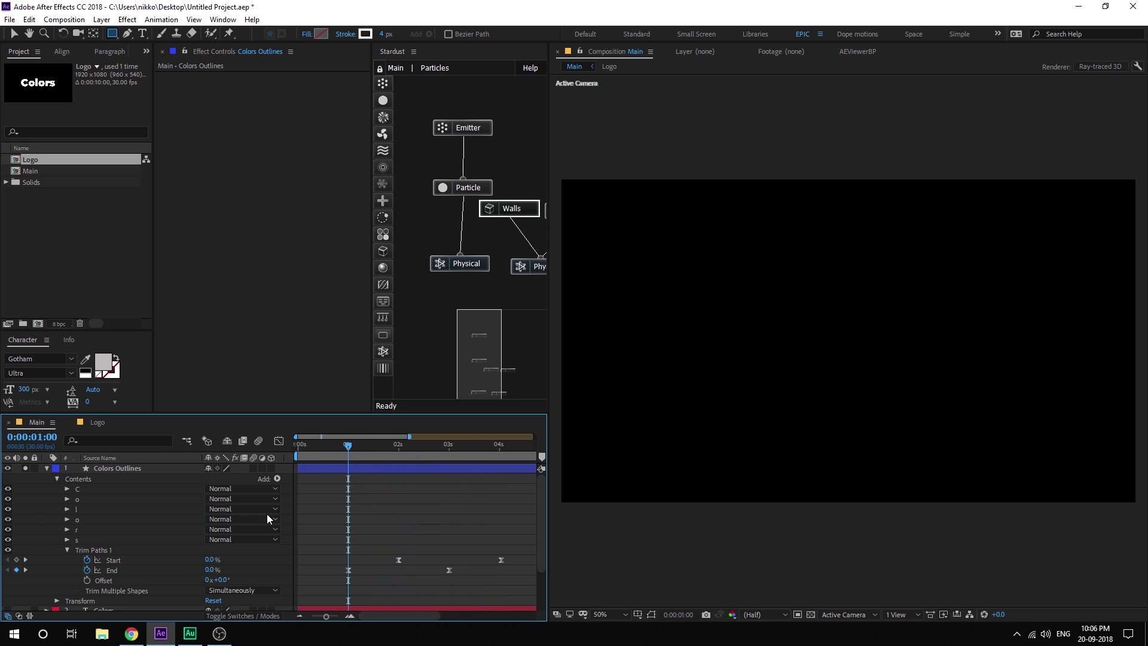
# Keyframe Trim Paths Offset, reaching 180° at about four seconds, then preview the outlines
pyautogui.click(86, 581)
pyautogui.click(501, 446)
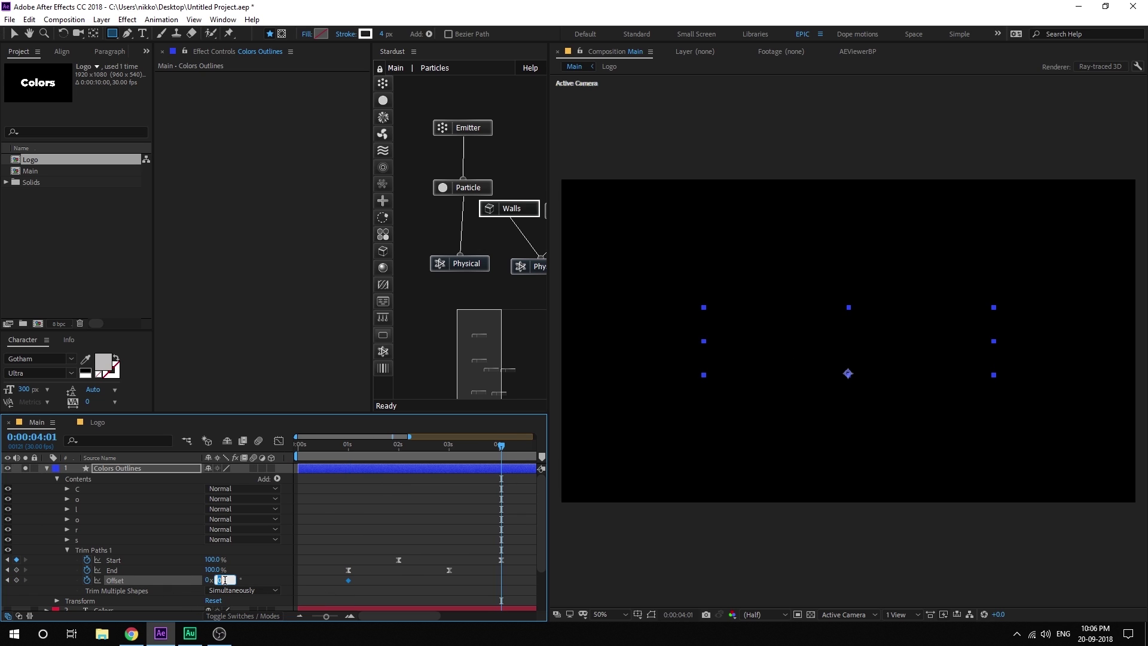
pyautogui.write('180')
pyautogui.click(334, 542)
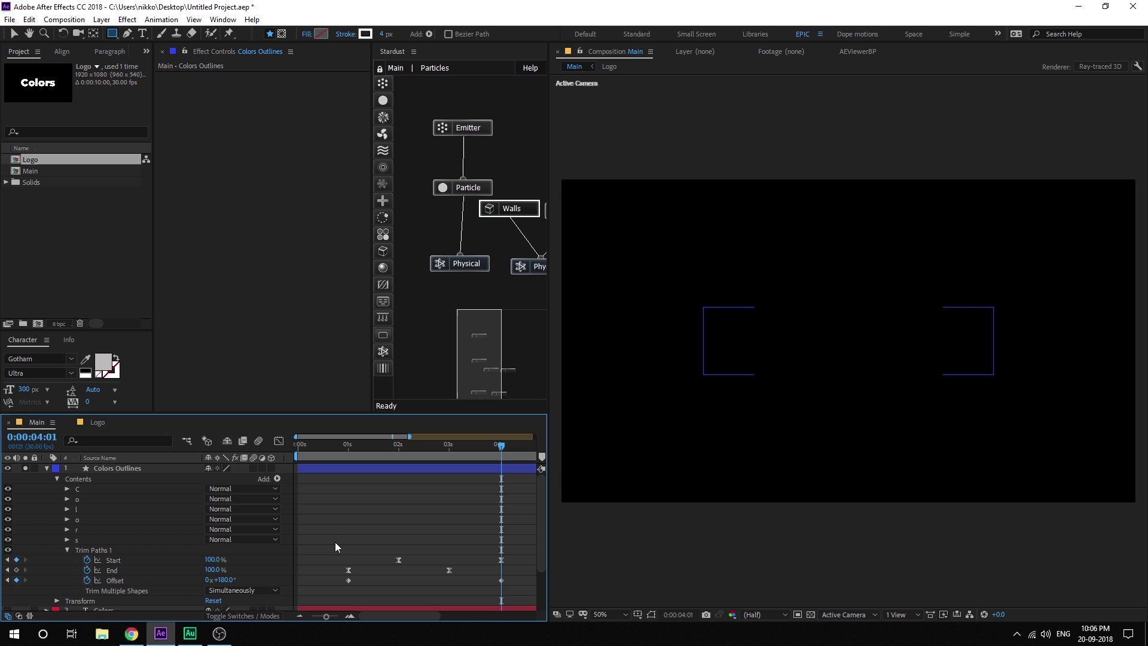
pyautogui.moveTo(337, 572); pyautogui.dragTo(522, 587)
pyautogui.click(460, 513)
pyautogui.moveTo(351, 444)
pyautogui.mouseDown()
pyautogui.moveTo(489, 454)
pyautogui.moveTo(393, 455)
pyautogui.moveTo(417, 455)
pyautogui.mouseUp()
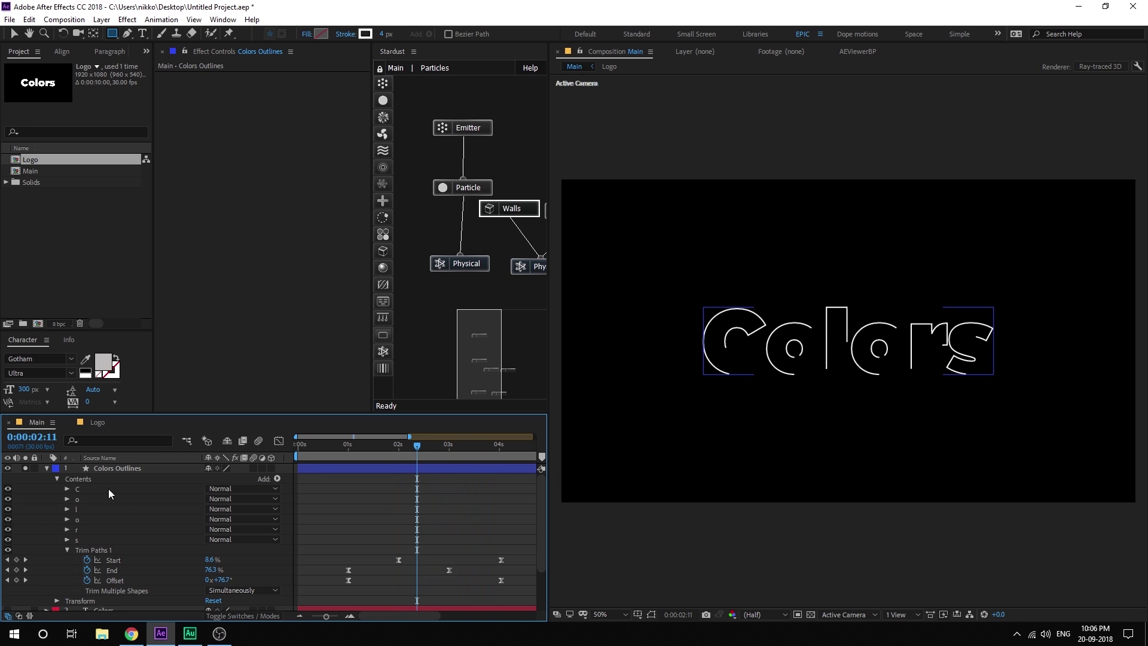
# Set the Colors Outlines stroke to pinkish red FF6F5F sampled from a particle
pyautogui.click(47, 469)
pyautogui.click(94, 575)
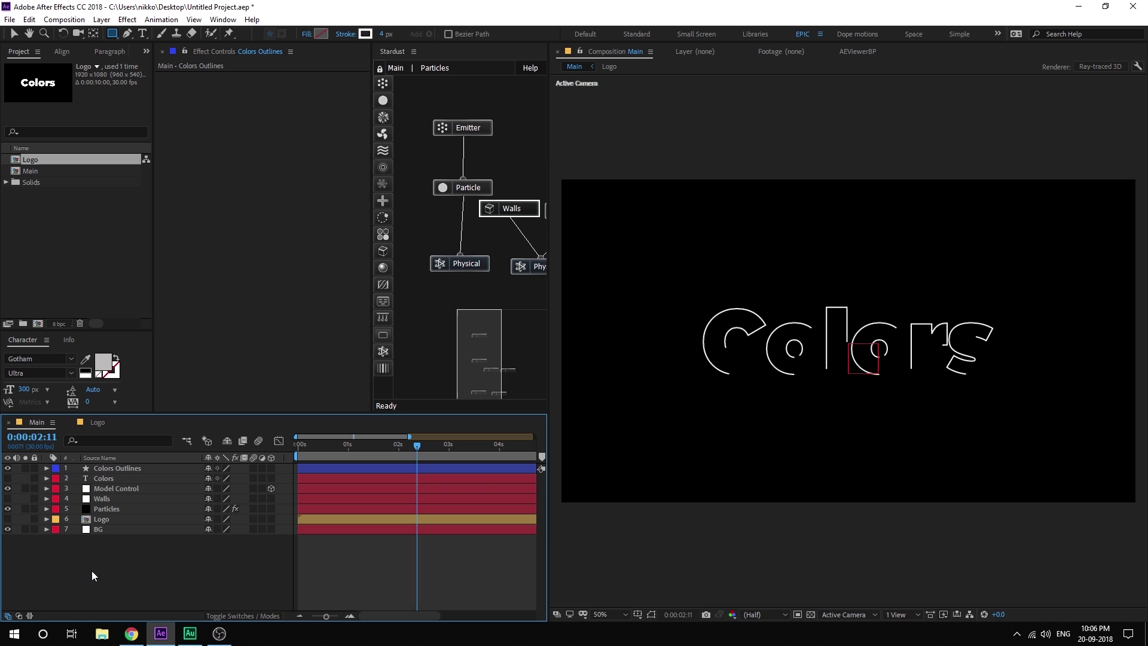
pyautogui.click(379, 442)
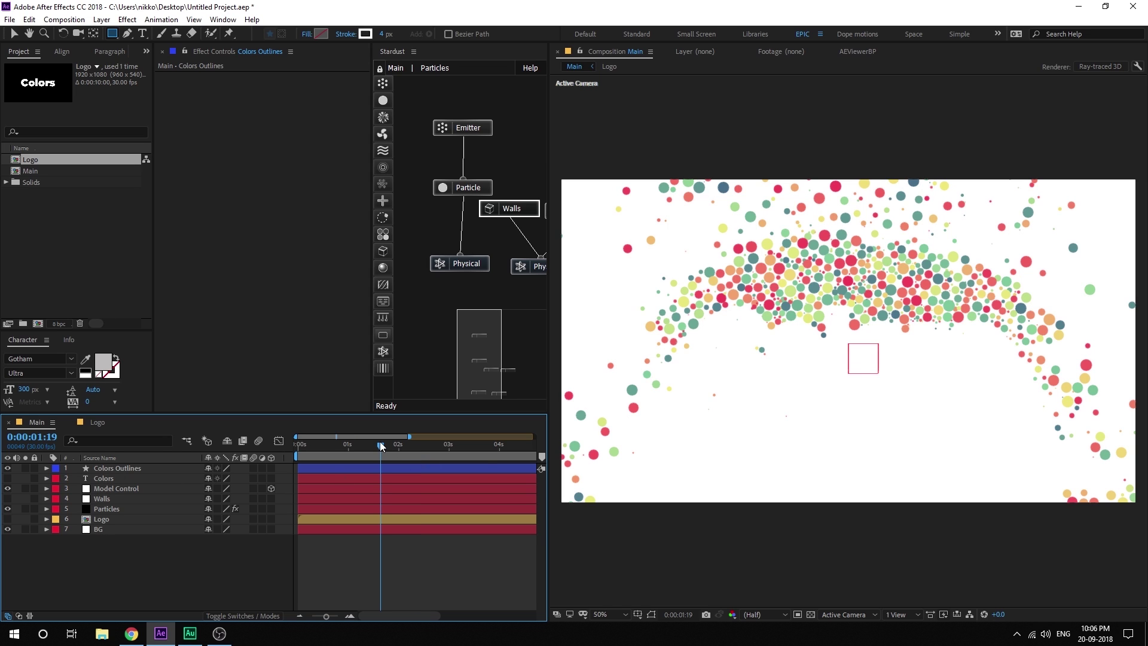
pyautogui.click(108, 468)
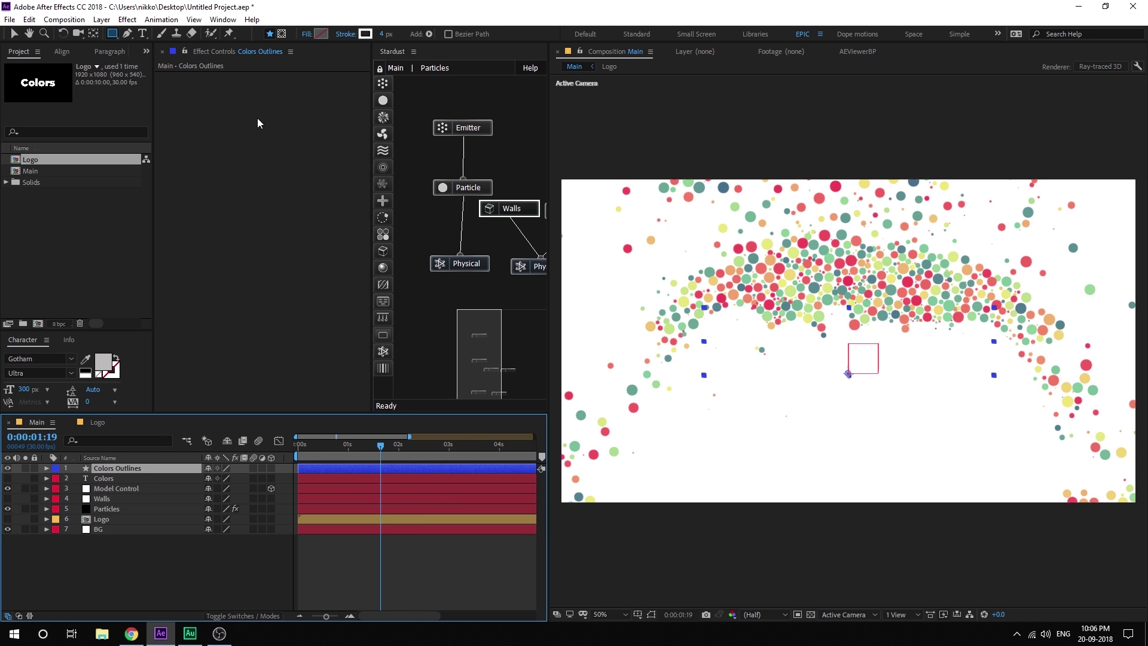
pyautogui.click(364, 34)
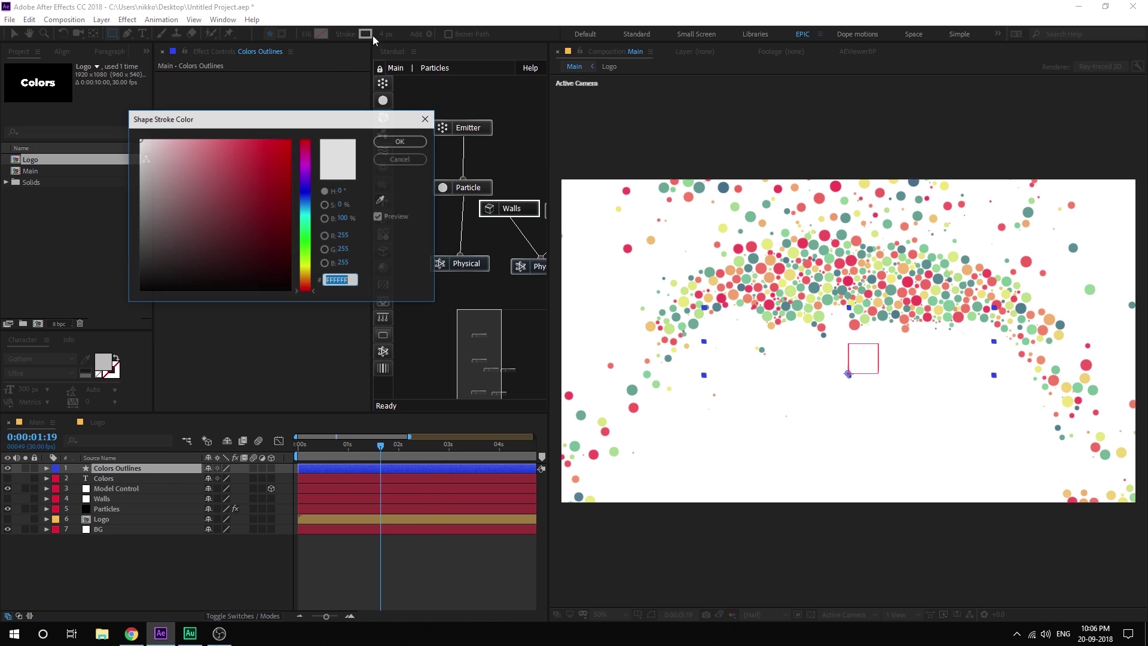
pyautogui.click(381, 201)
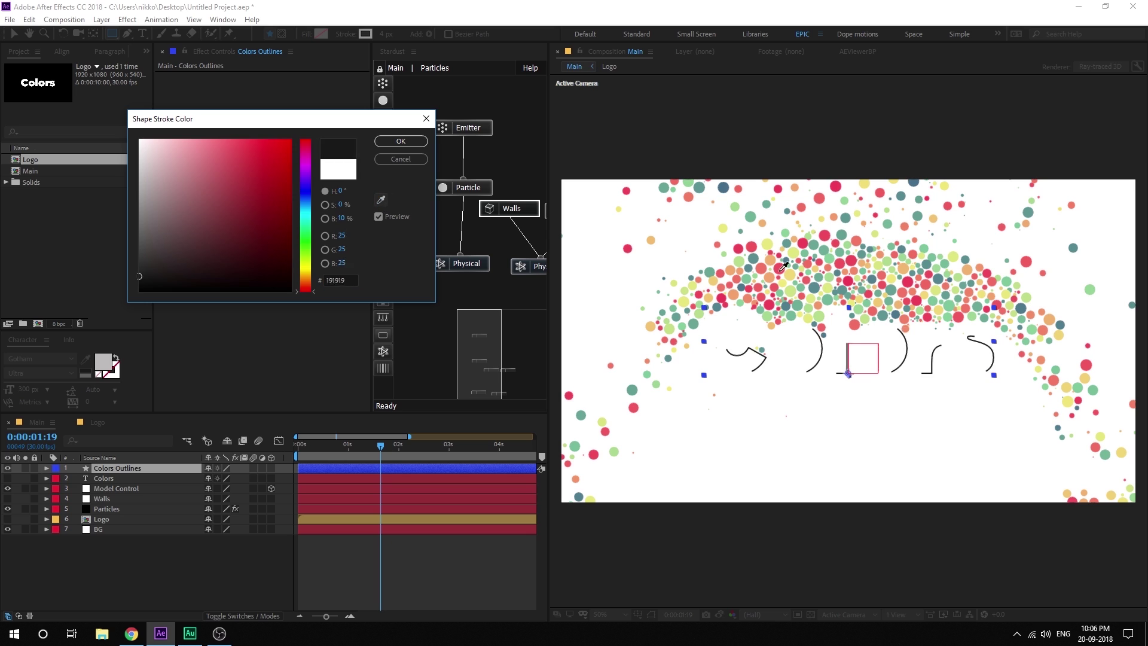
pyautogui.click(725, 269)
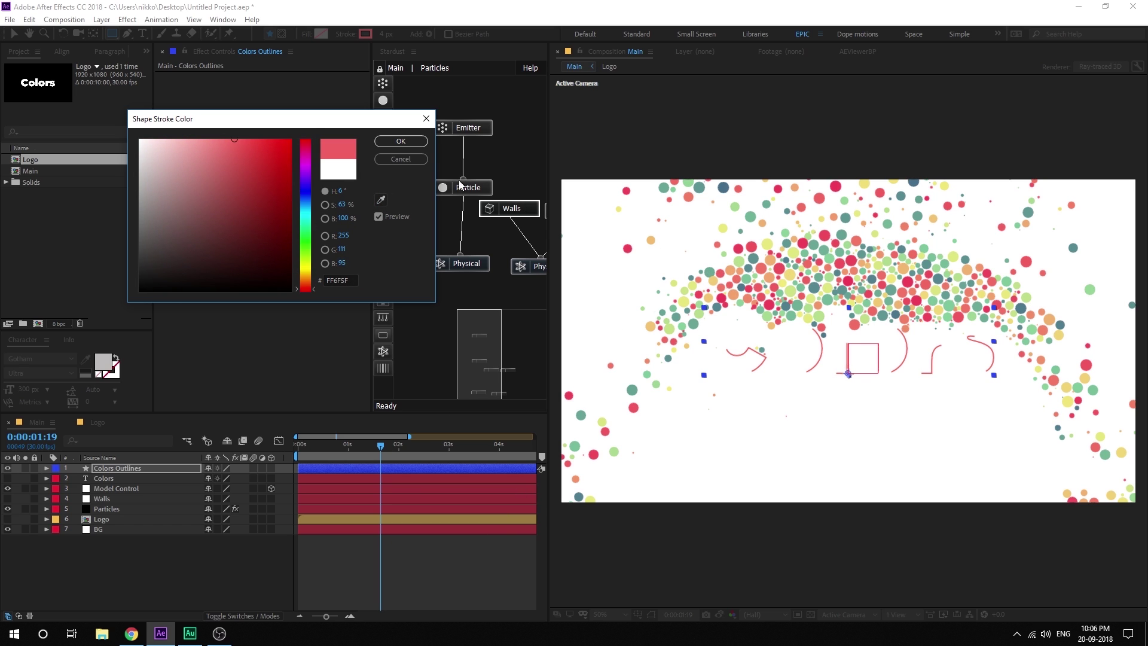
pyautogui.click(400, 141)
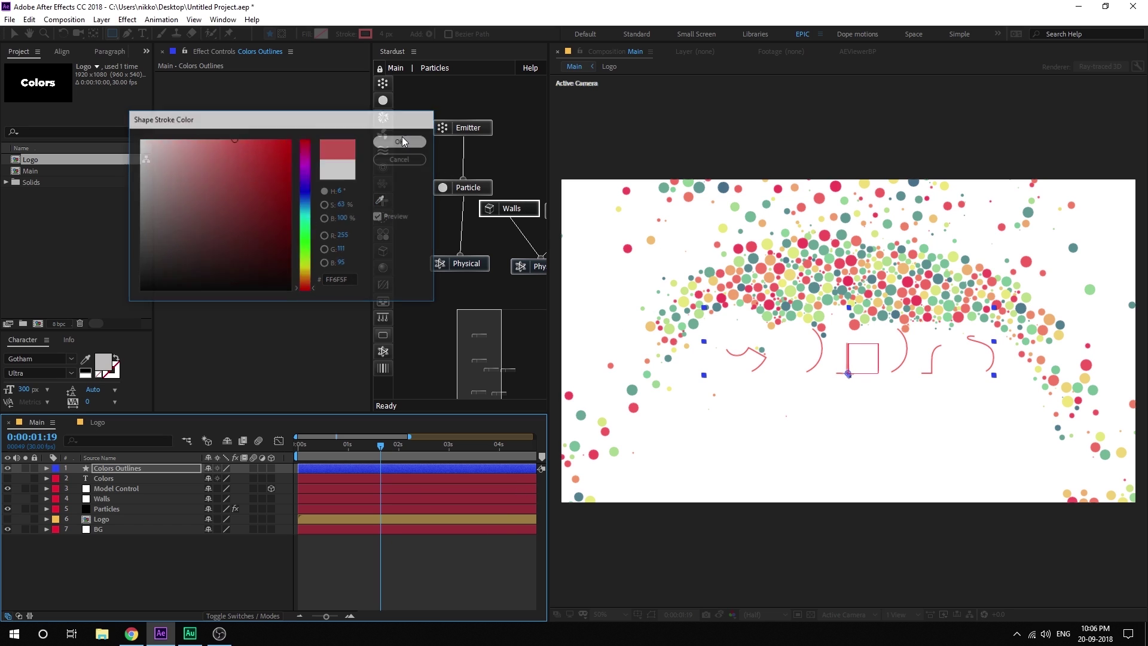
# Duplicate Colors Outlines with Ctrl+D and move the copy to start slightly later
pyautogui.press('u')
pyautogui.click(340, 467)
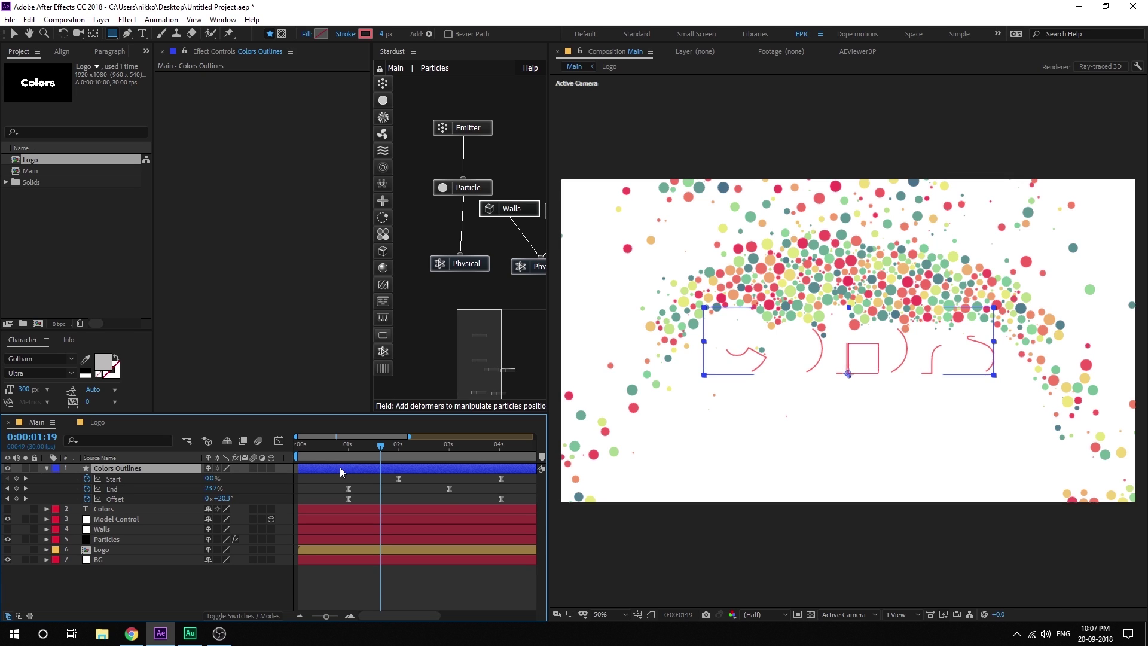
pyautogui.hotkey('ctrl', 'd')
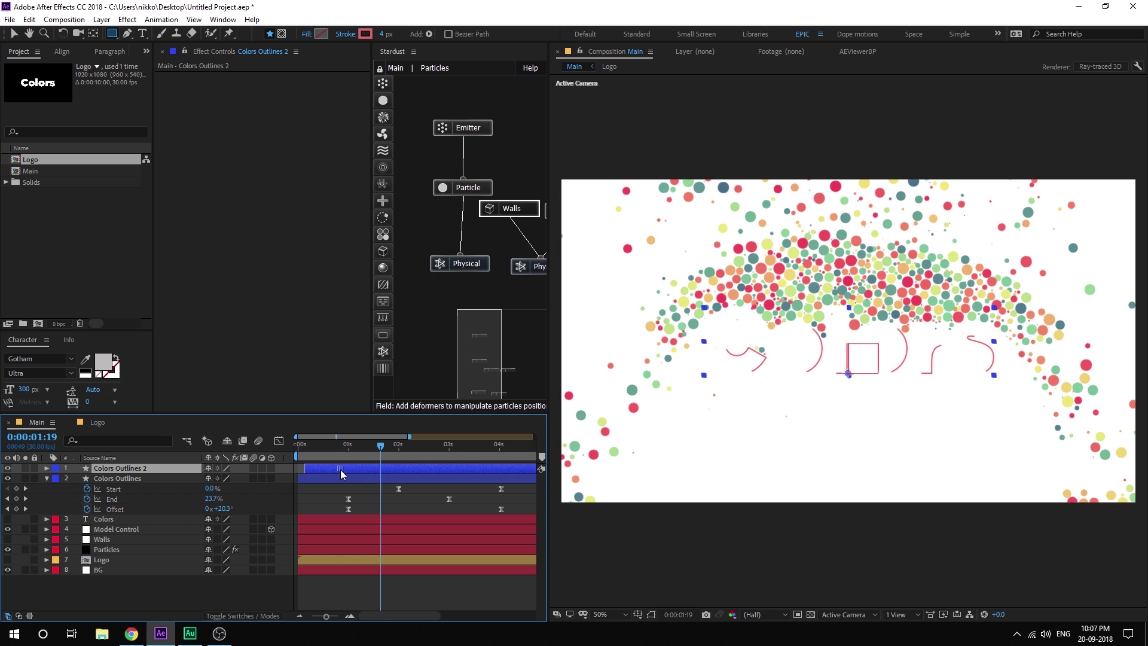
pyautogui.moveTo(340, 468); pyautogui.dragTo(363, 474)
pyautogui.moveTo(427, 447); pyautogui.dragTo(454, 447)
pyautogui.press('-')
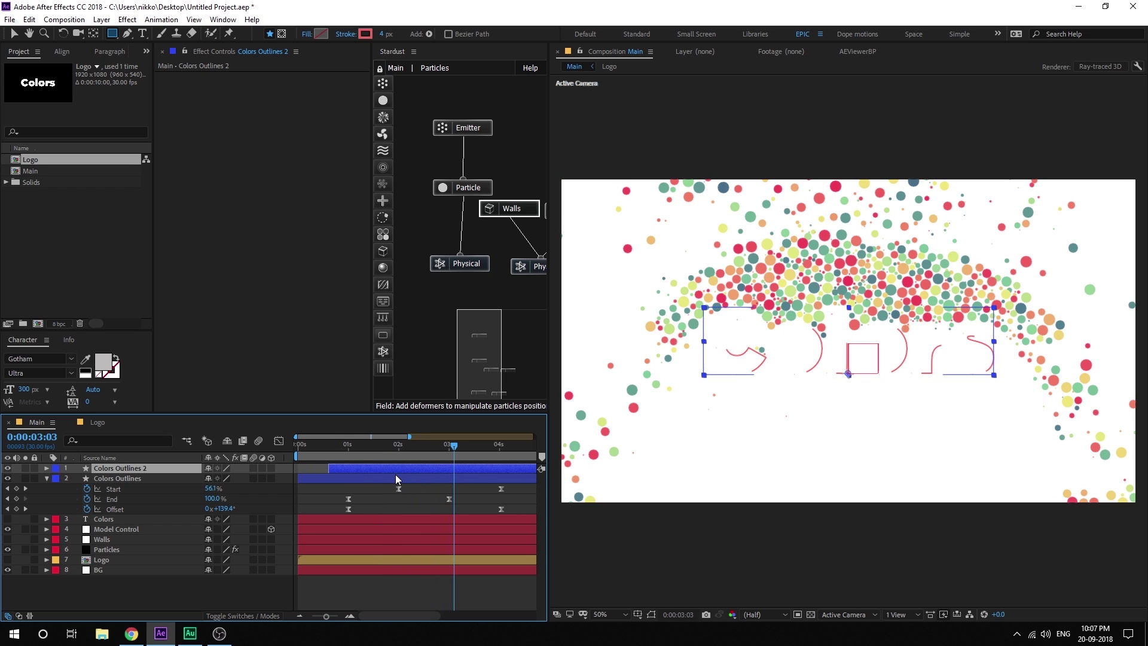
# Solo Colors Outlines 2 and Colors Outlines to preview the outlines on their own
pyautogui.click(420, 447)
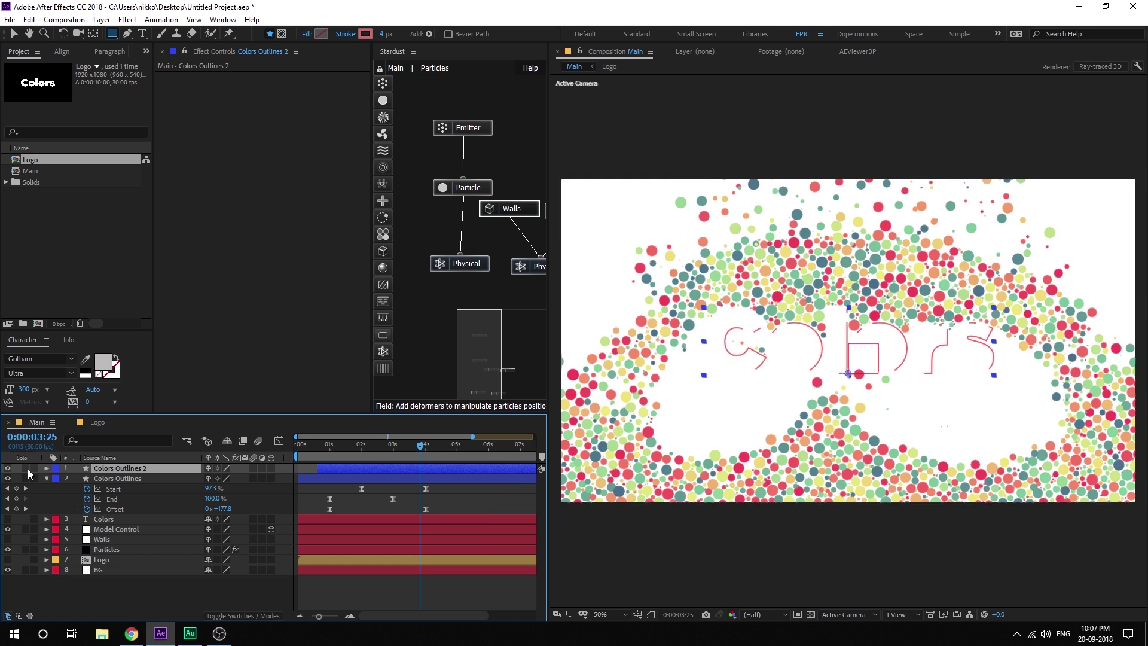
pyautogui.click(26, 468)
pyautogui.click(26, 478)
pyautogui.moveTo(422, 447)
pyautogui.mouseDown()
pyautogui.moveTo(439, 449)
pyautogui.moveTo(417, 452)
pyautogui.mouseUp()
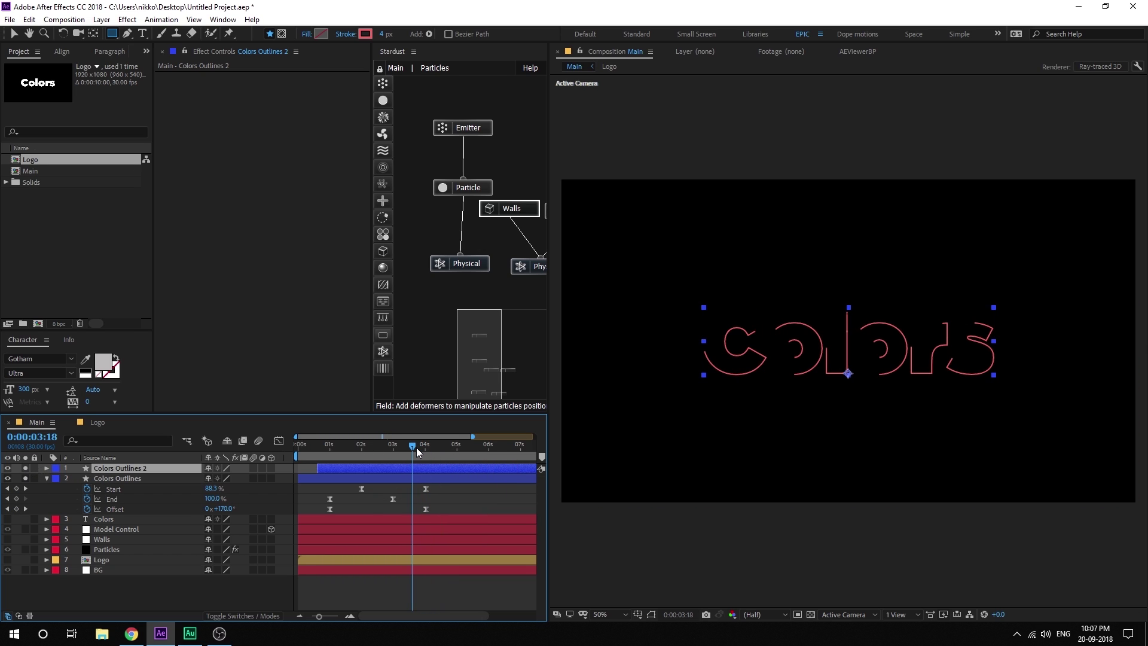
# Set the Particles layer's Stardust Physics Simulation to Off
pyautogui.click(106, 549)
pyautogui.click(309, 174)
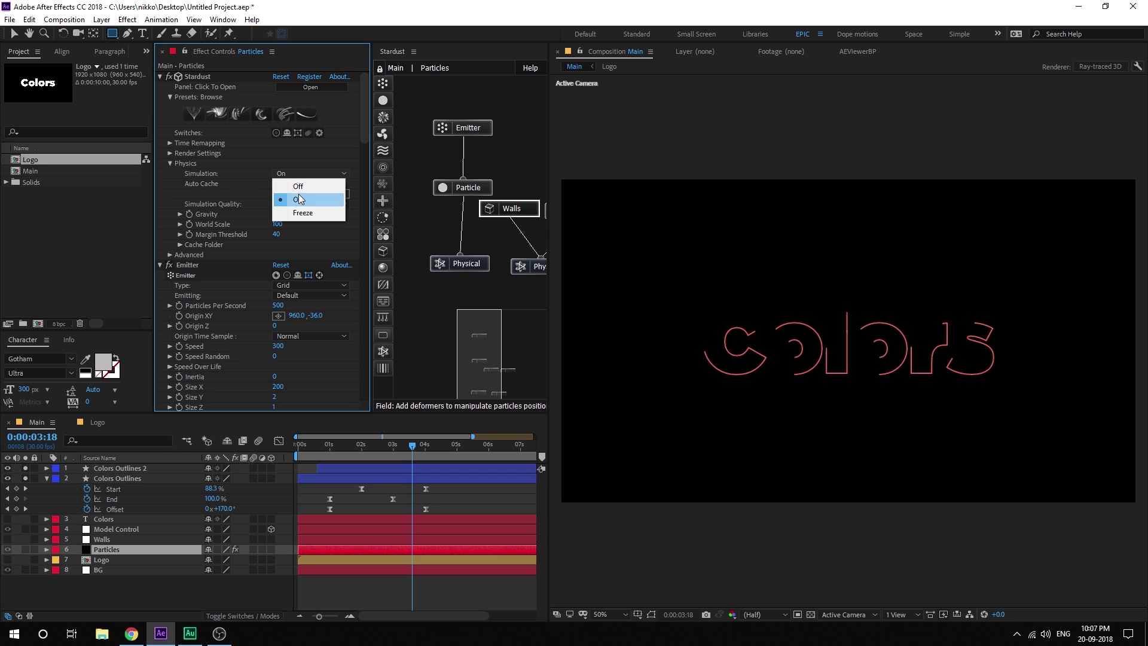
pyautogui.click(305, 187)
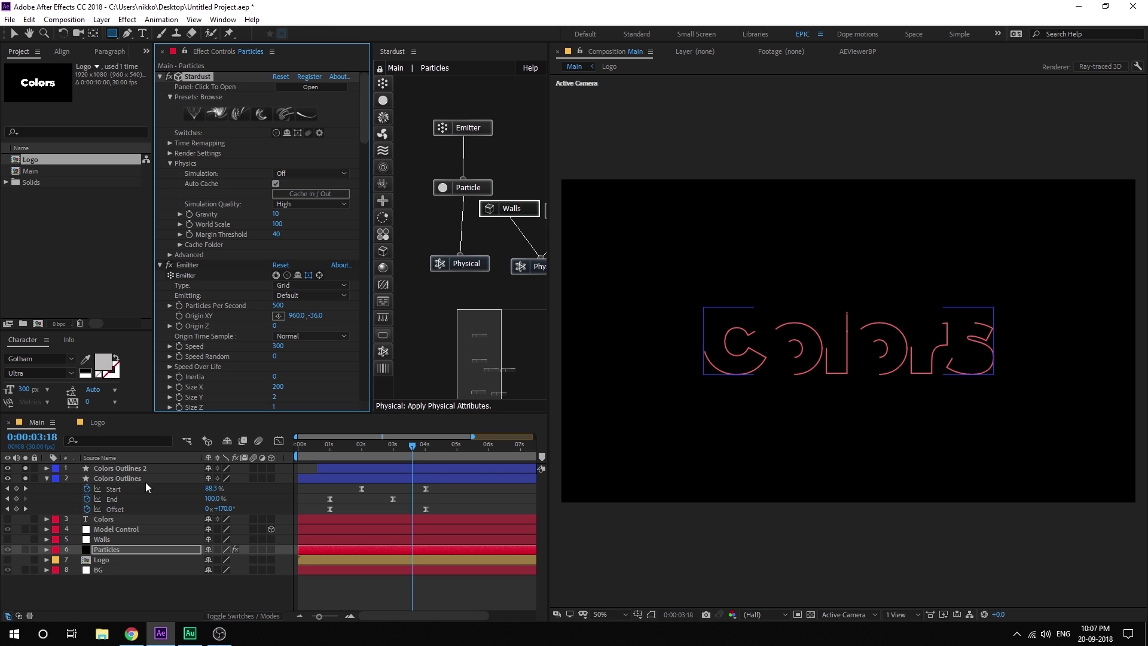
# Unsolo the outlines and stroke Colors Outlines 2 in yellow E8E176 sampled from a particle
pyautogui.click(25, 478)
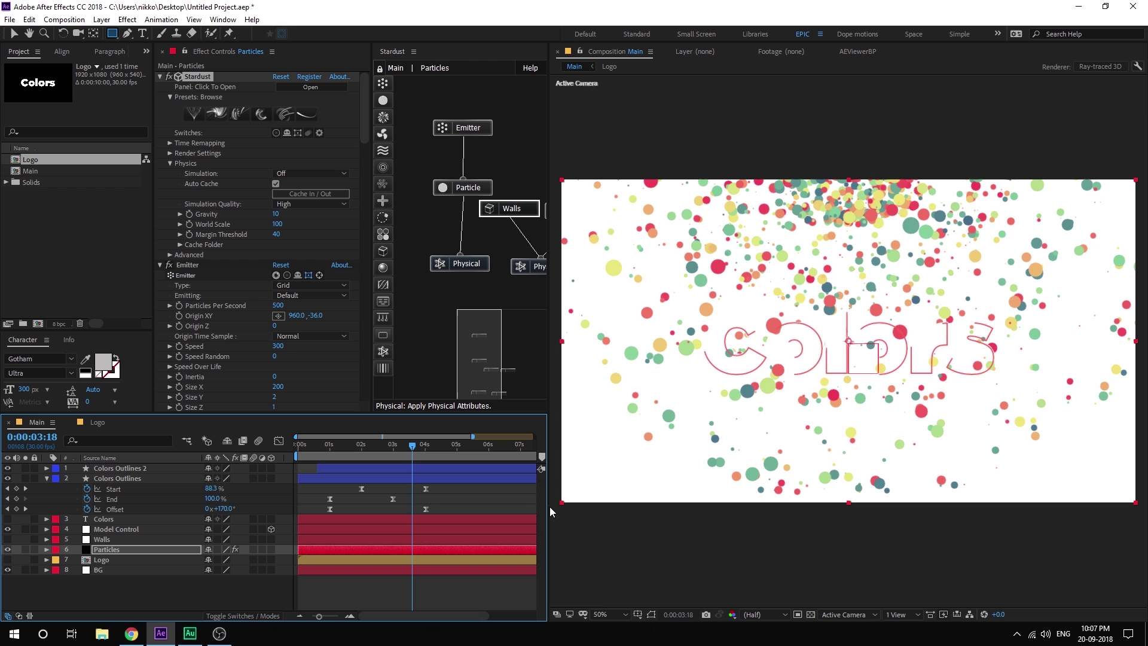
pyautogui.moveTo(417, 451)
pyautogui.mouseDown()
pyautogui.moveTo(430, 451)
pyautogui.moveTo(411, 459)
pyautogui.moveTo(425, 461)
pyautogui.mouseUp()
pyautogui.click(390, 468)
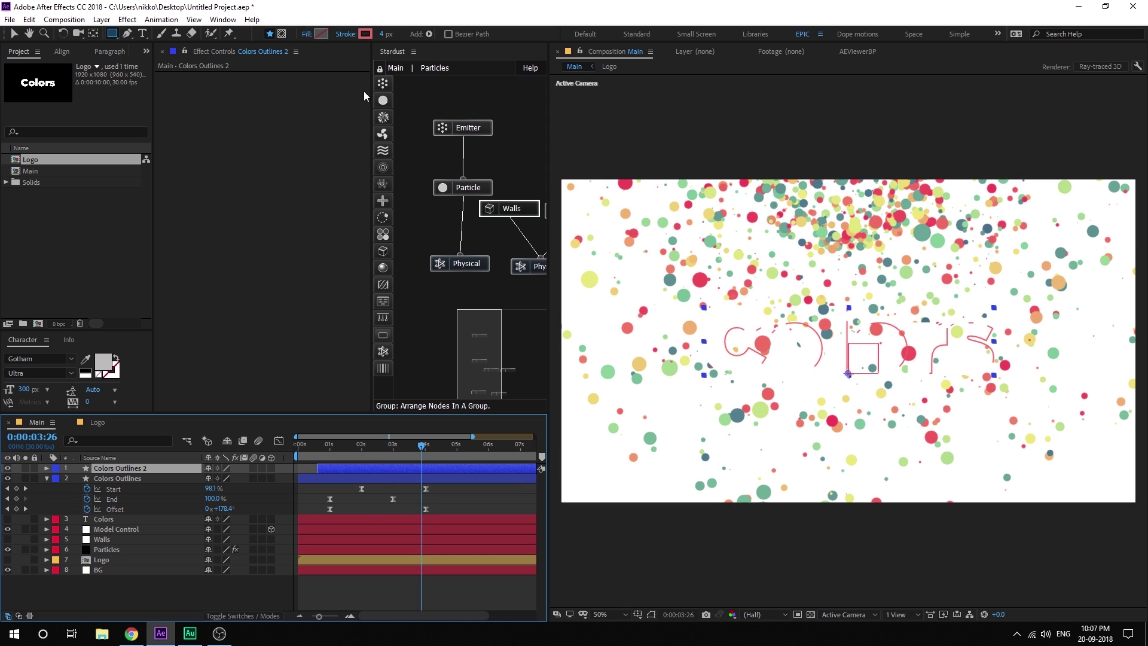
pyautogui.click(364, 34)
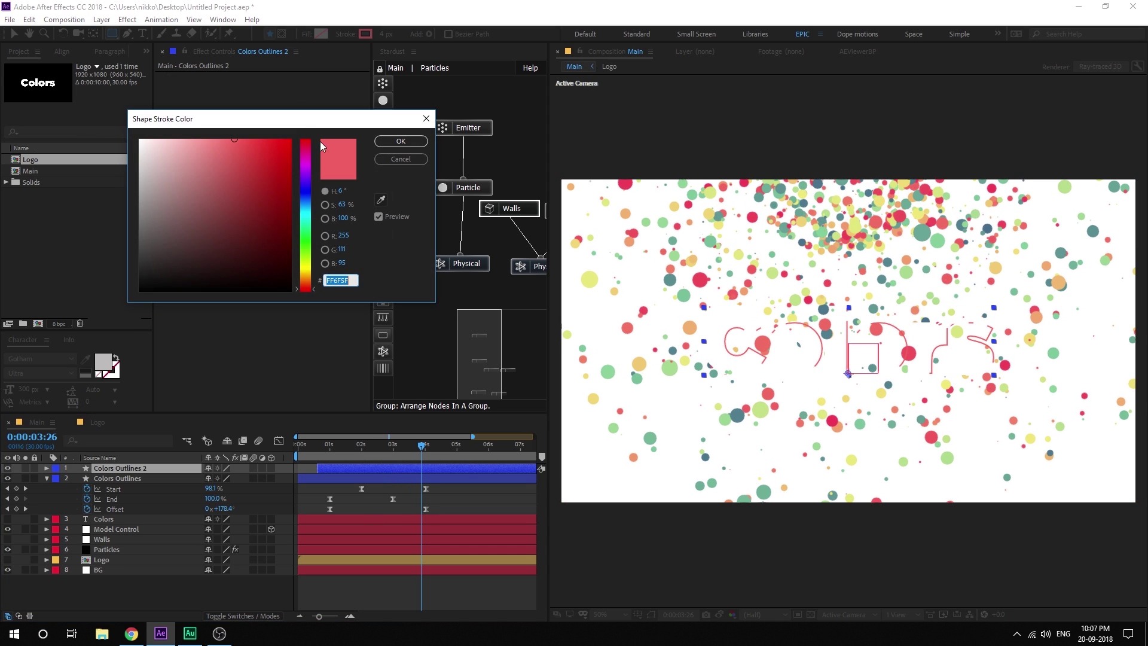
pyautogui.click(379, 200)
pyautogui.click(595, 278)
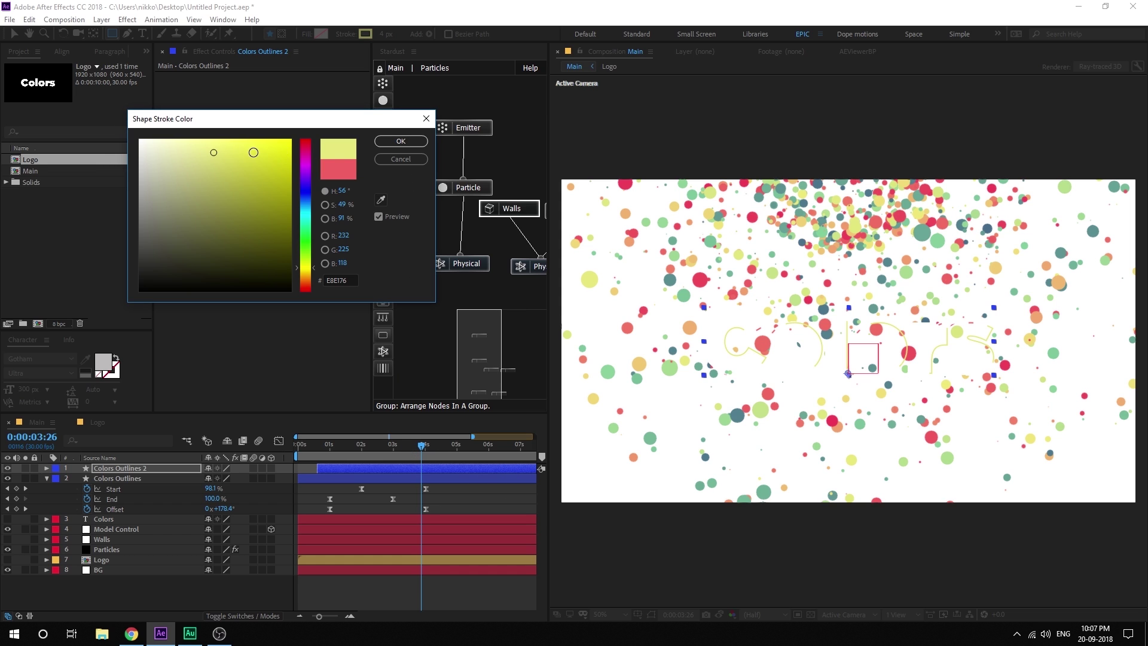
pyautogui.click(400, 142)
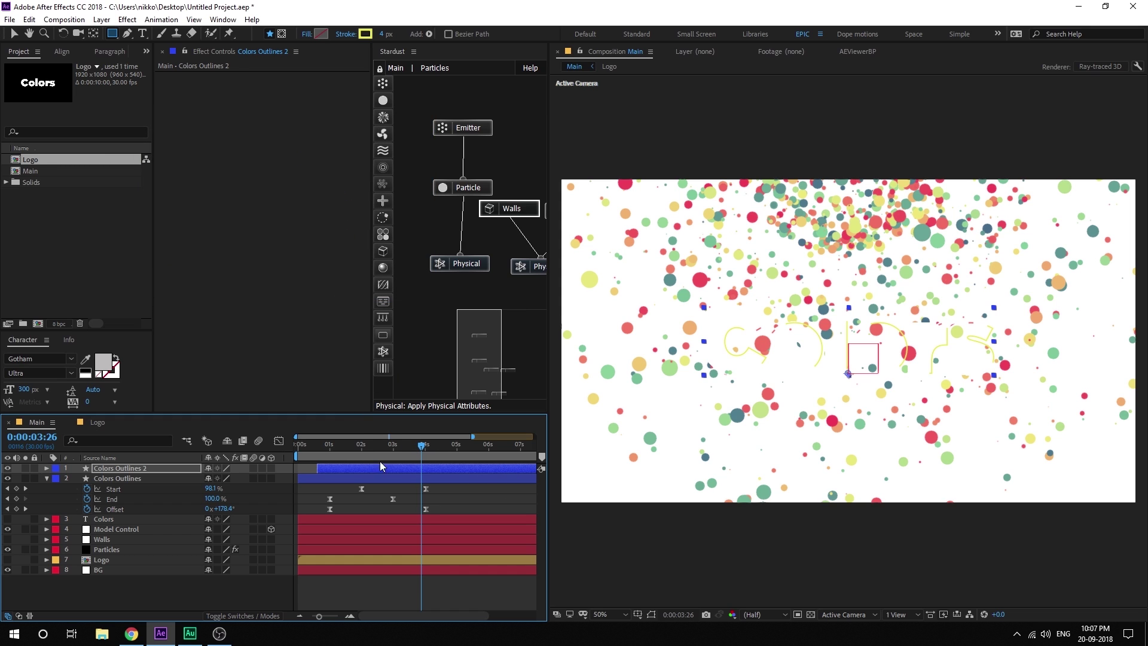
pyautogui.moveTo(390, 449)
pyautogui.mouseDown()
pyautogui.moveTo(359, 452)
pyautogui.moveTo(388, 453)
pyautogui.mouseUp()
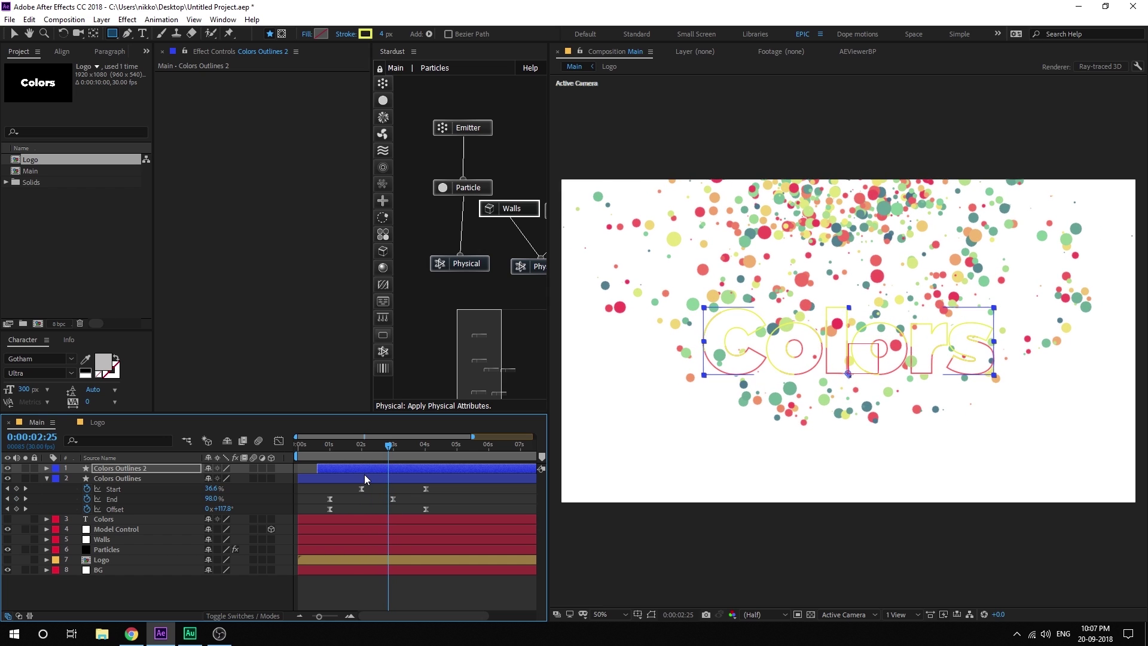
# Duplicate Colors Outlines 2 into Colors Outlines 3 with a green 76BE9A stroke
pyautogui.click(361, 471)
pyautogui.hotkey('ctrl', 'd')
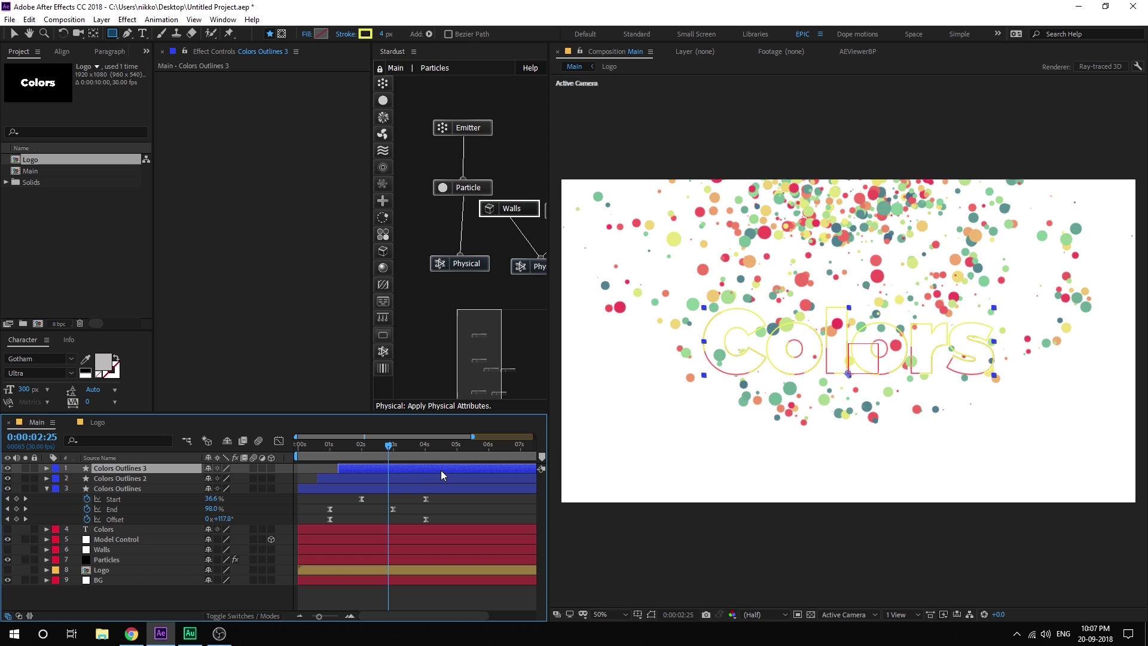
pyautogui.moveTo(428, 452)
pyautogui.mouseDown()
pyautogui.moveTo(446, 447)
pyautogui.moveTo(437, 451)
pyautogui.mouseUp()
pyautogui.click(364, 33)
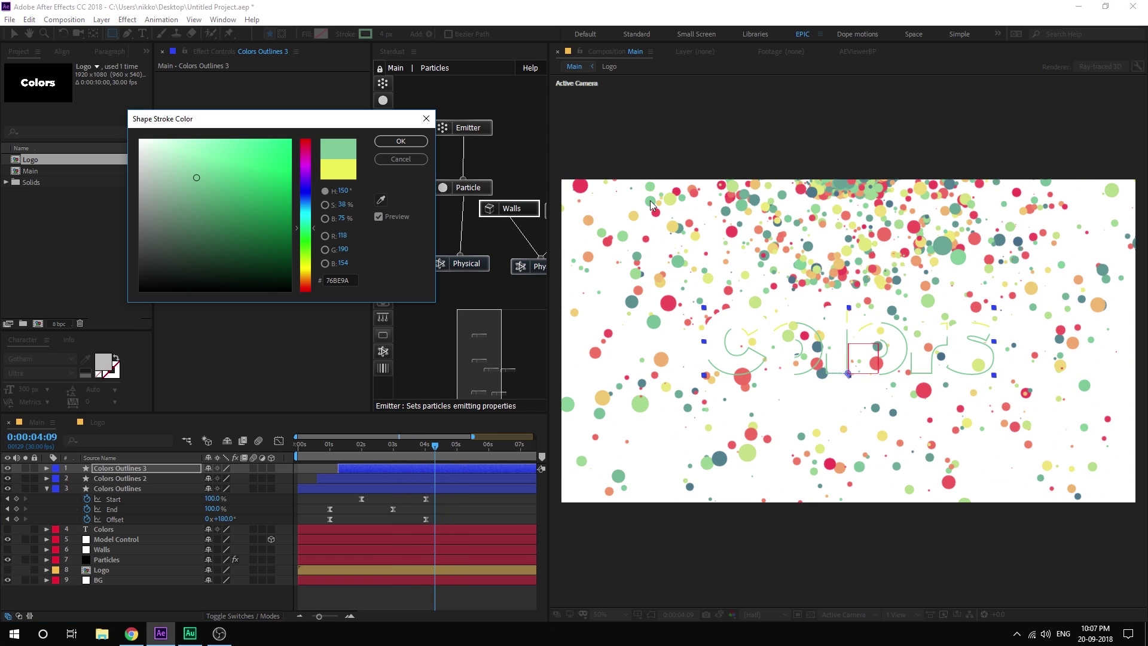
pyautogui.click(401, 141)
pyautogui.moveTo(331, 442); pyautogui.dragTo(417, 446)
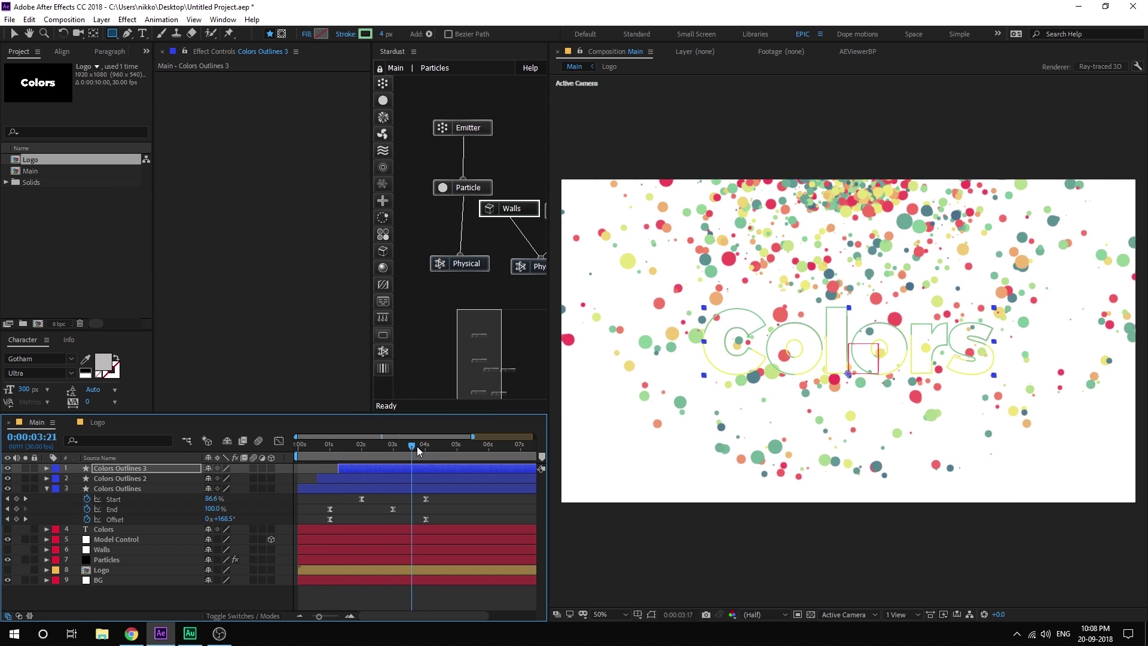
# Shift all three outline layers about 0.65 s later, nudging the top one further
pyautogui.click(339, 490)
pyautogui.keyDown('shift'); pyautogui.click(355, 472); pyautogui.keyUp('shift')
pyautogui.moveTo(355, 472); pyautogui.dragTo(400, 470)
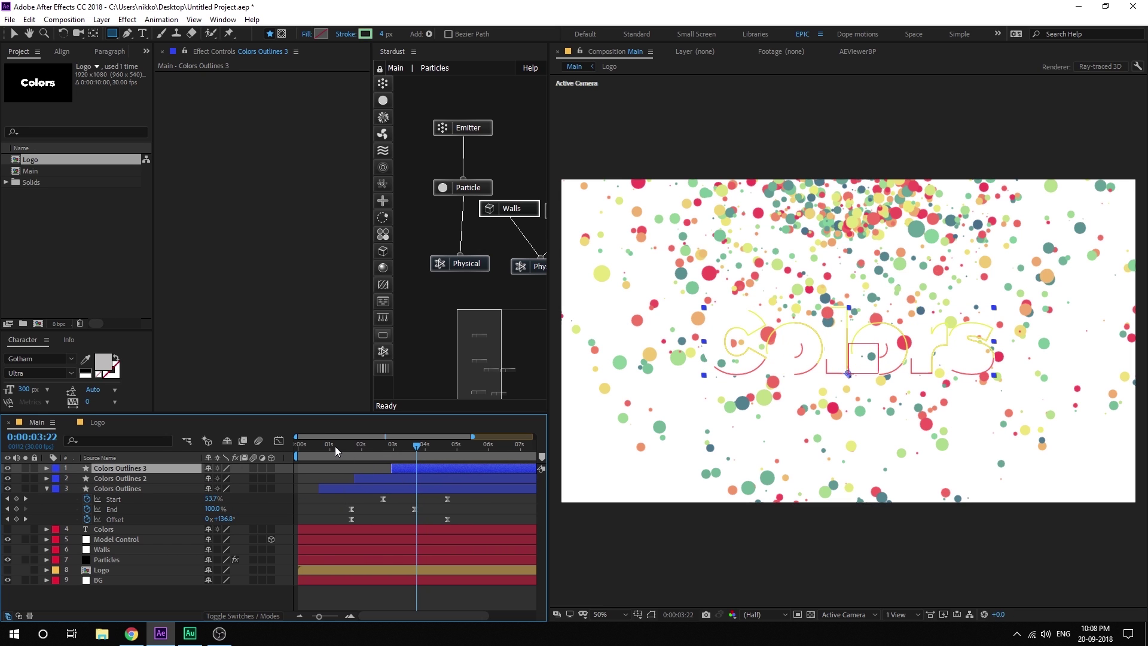
pyautogui.moveTo(337, 450); pyautogui.dragTo(429, 472)
pyautogui.moveTo(368, 446); pyautogui.dragTo(519, 472)
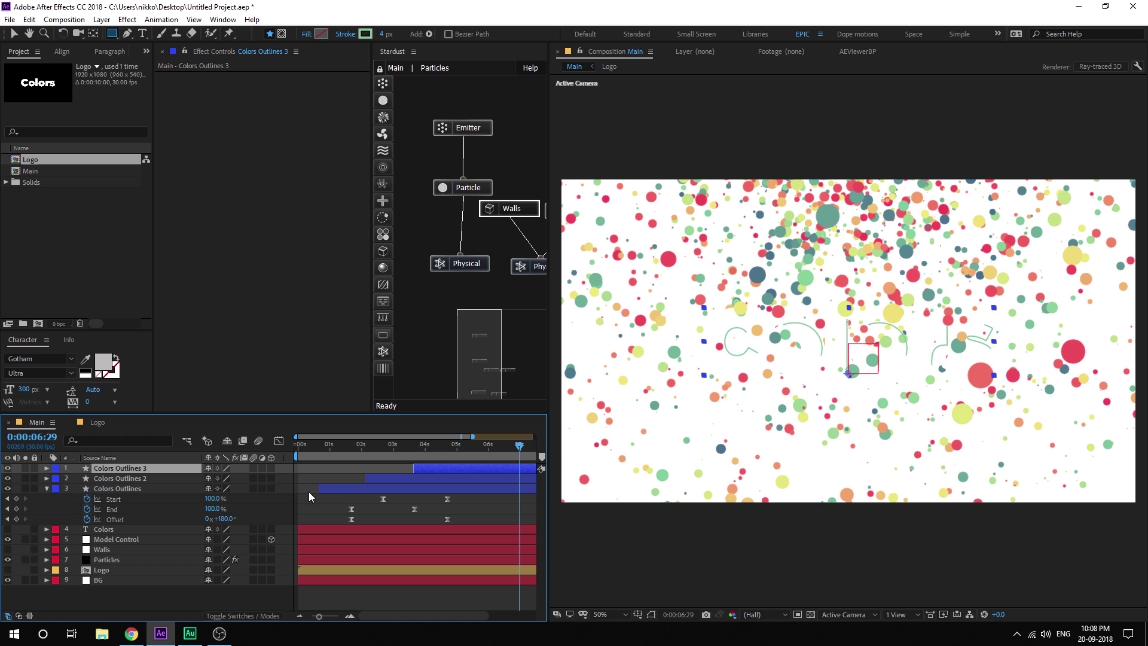
# Set the Particles layer's Stardust Physics Simulation back to On
pyautogui.click(120, 559)
pyautogui.click(281, 174)
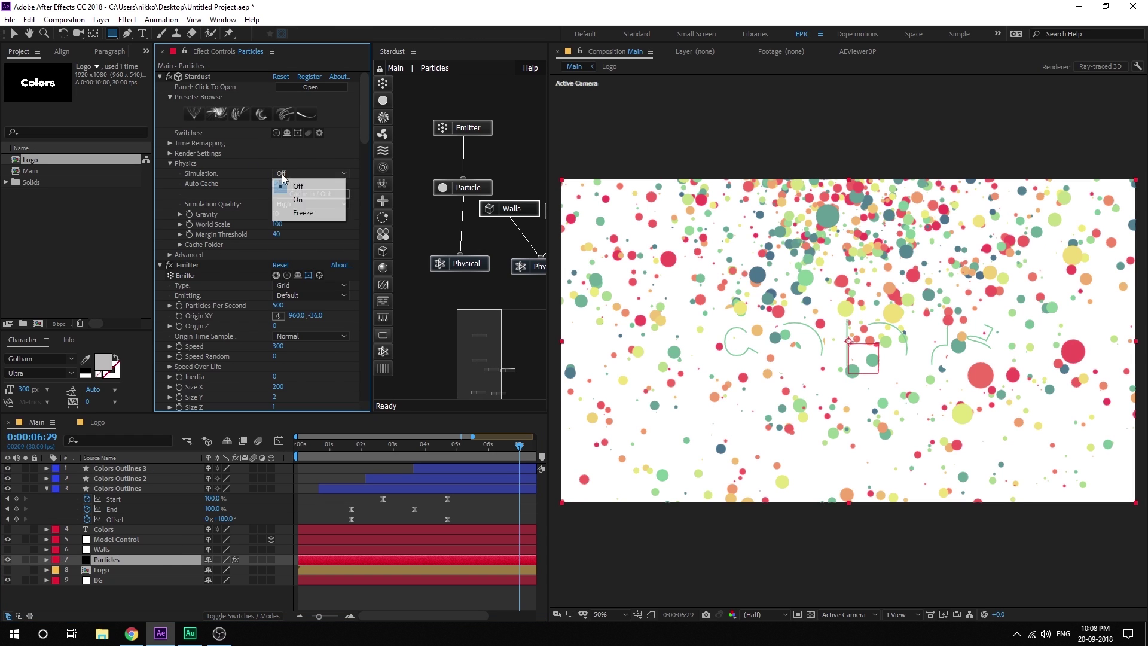
pyautogui.click(297, 199)
pyautogui.click(47, 488)
# Hide the Model Control layer and preview the particles across the full 0–10s timeline
pyautogui.click(112, 507)
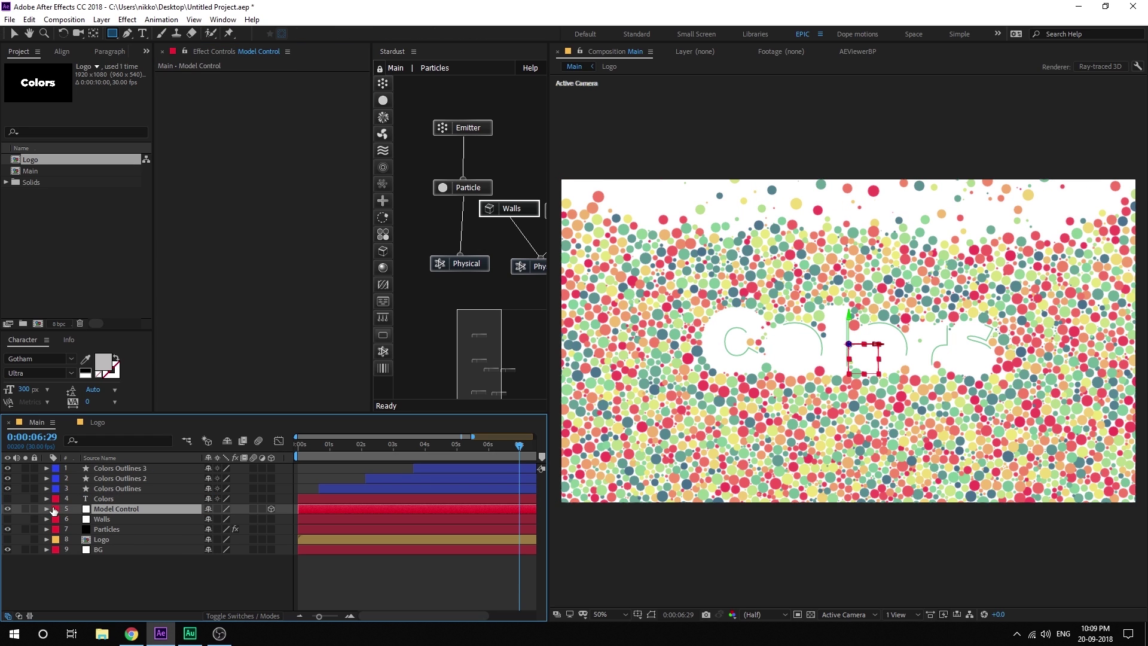
pyautogui.click(8, 508)
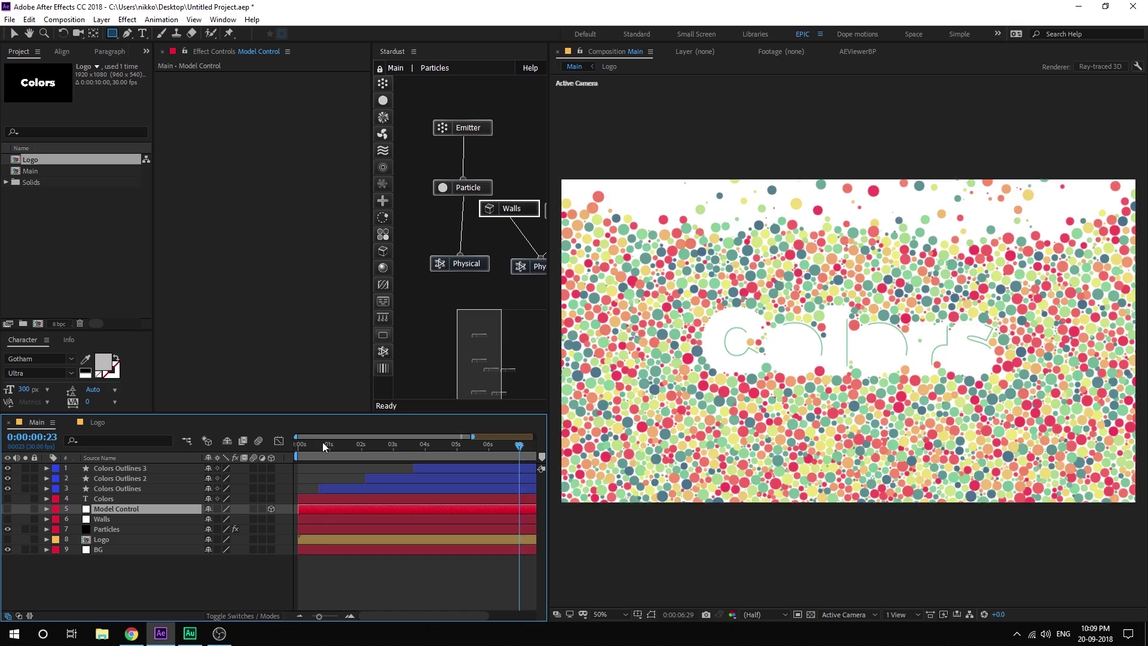
pyautogui.moveTo(322, 443); pyautogui.dragTo(529, 447)
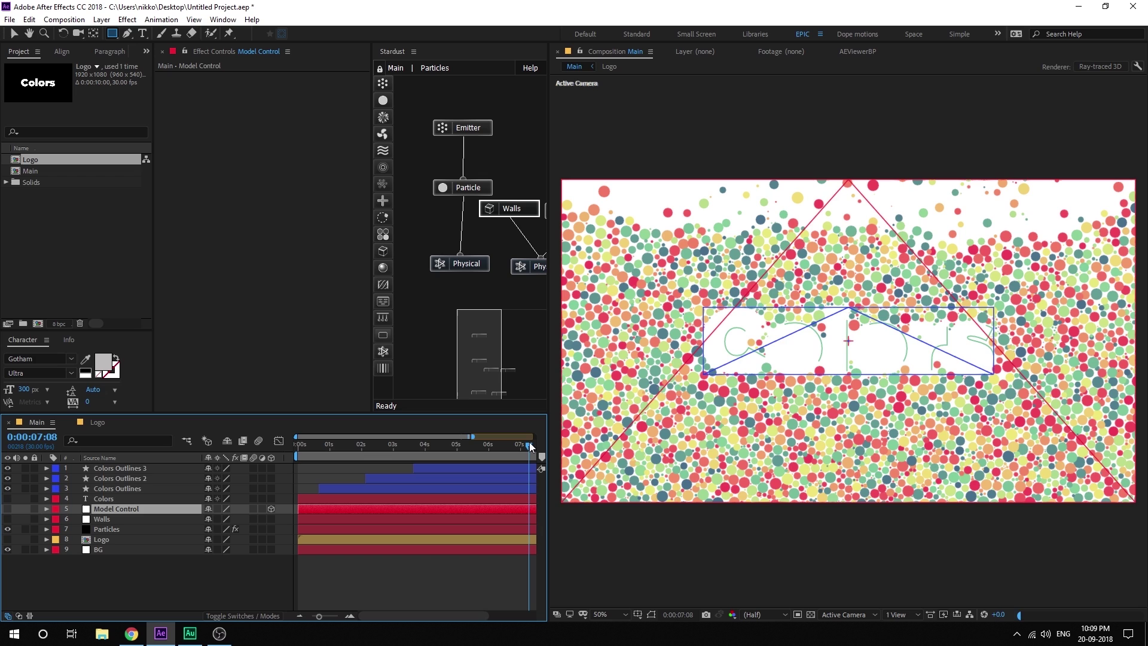
pyautogui.press('-')
# Unhide the Colors text and colour its C and first o with particle colours via eyedropper
pyautogui.click(65, 499)
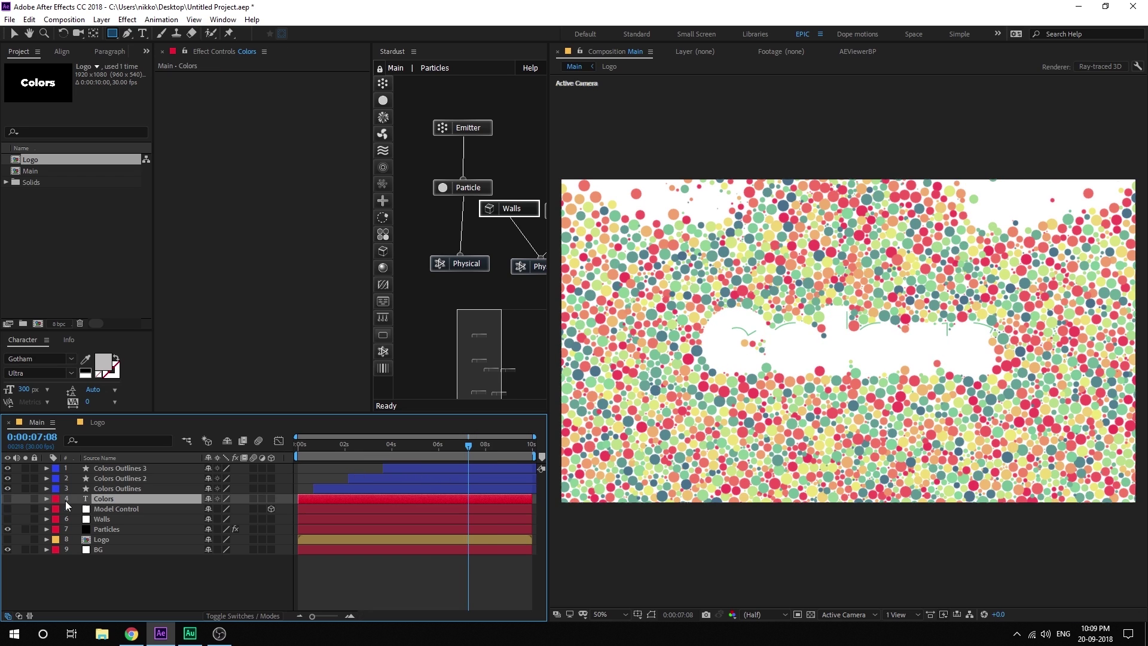
pyautogui.click(7, 499)
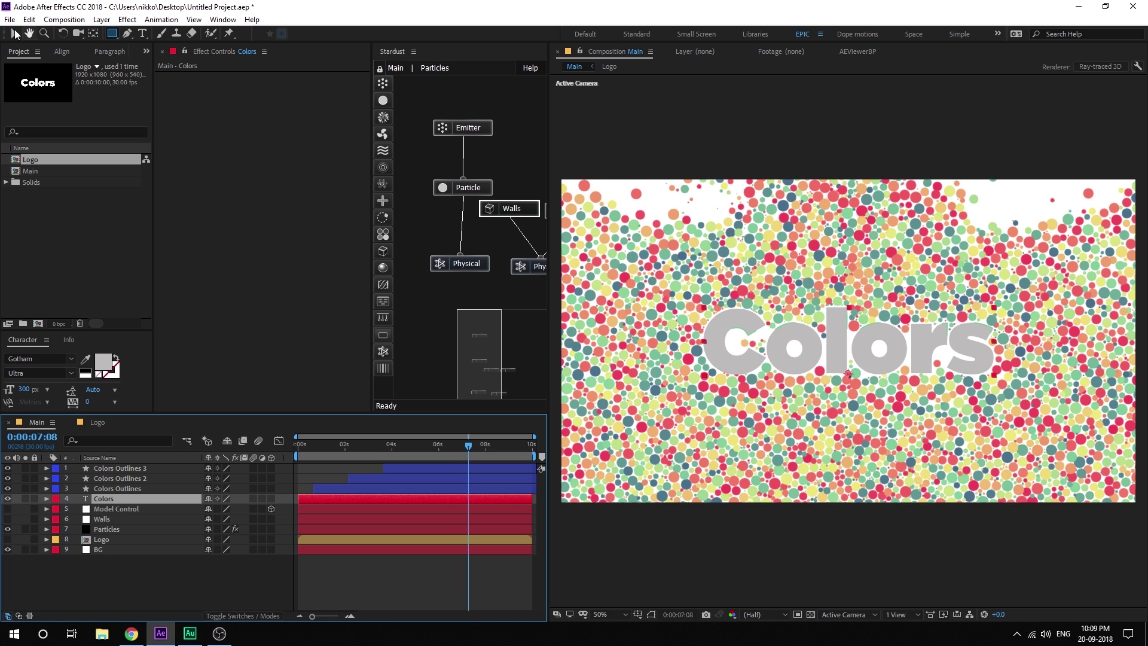
pyautogui.click(15, 34)
pyautogui.doubleClick(102, 499)
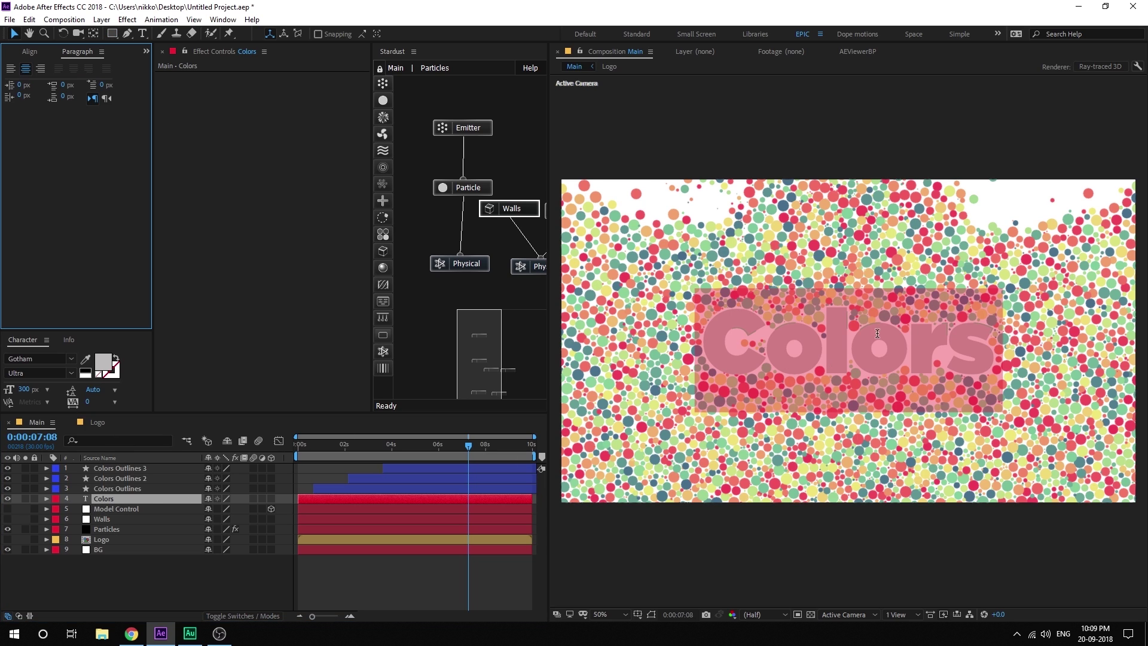
pyautogui.moveTo(768, 335); pyautogui.dragTo(719, 340)
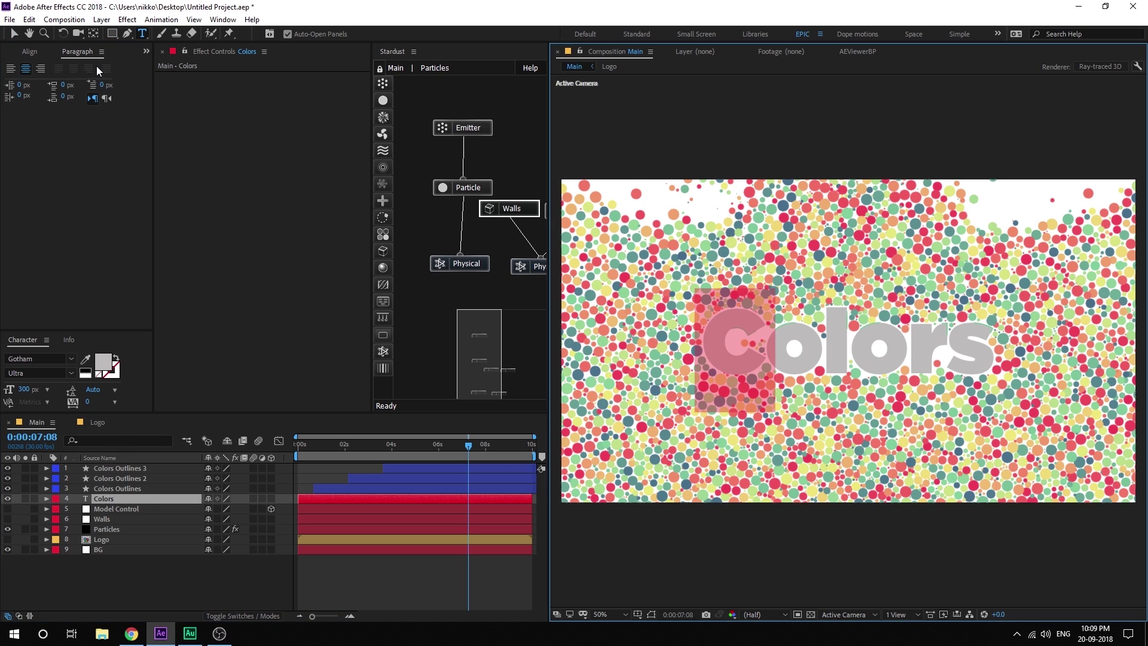
pyautogui.click(85, 361)
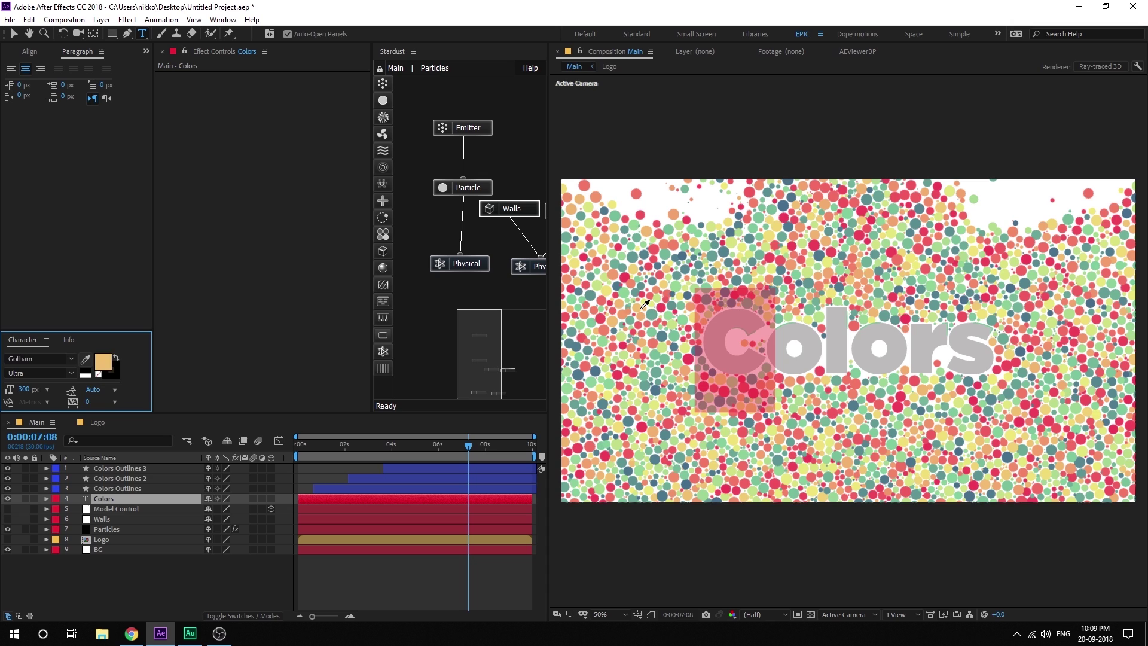
pyautogui.click(664, 303)
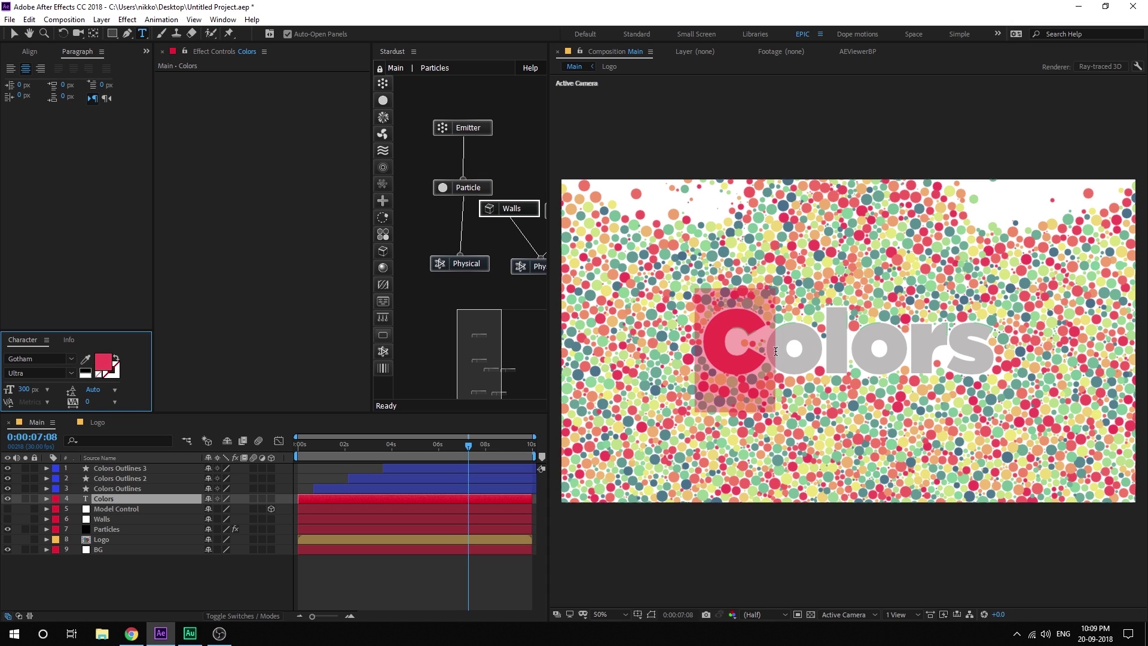
pyautogui.moveTo(775, 351); pyautogui.dragTo(813, 354)
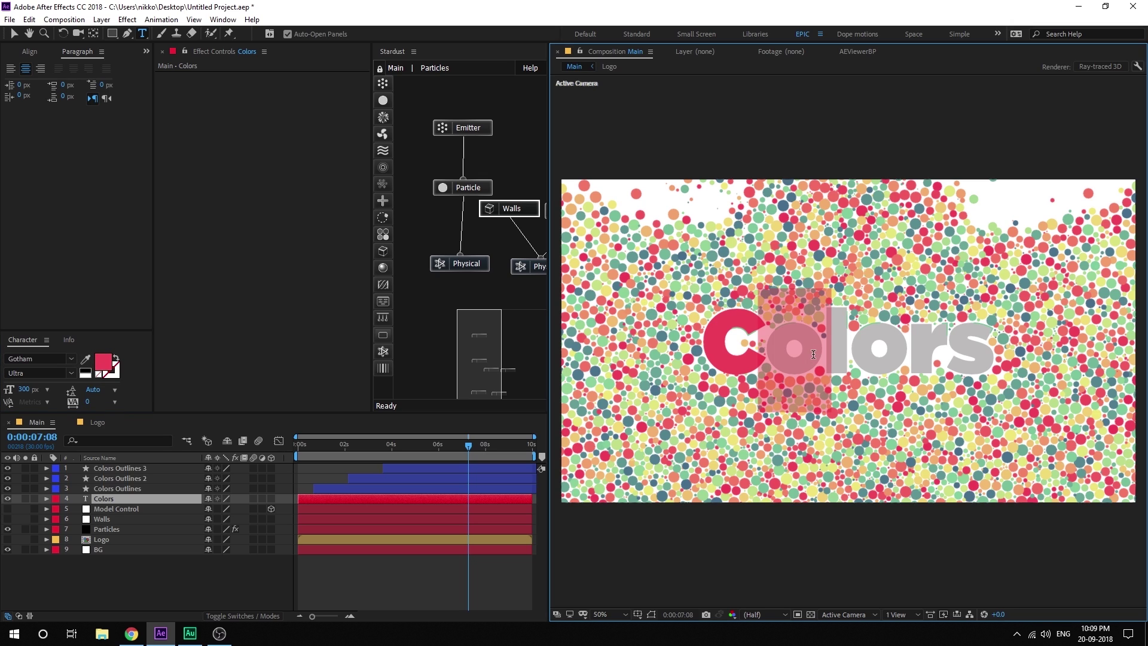
pyautogui.click(87, 359)
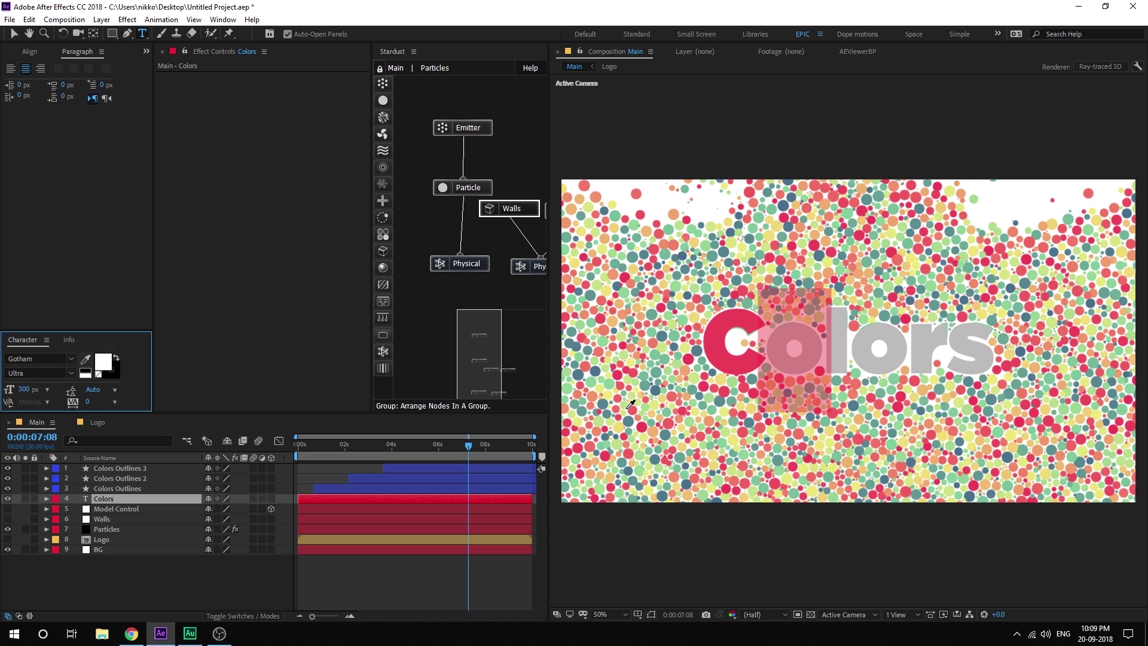
pyautogui.click(663, 406)
# Sample particle colours for the l, second o, r and s, then finish editing the text
pyautogui.moveTo(830, 354); pyautogui.dragTo(855, 354)
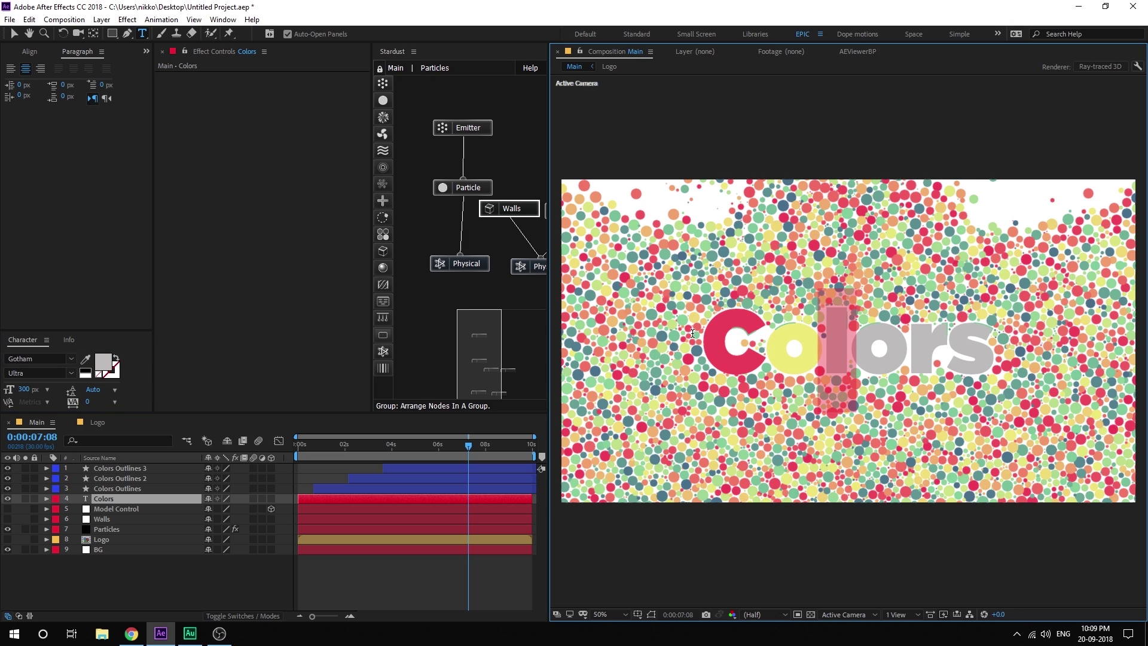
pyautogui.click(87, 359)
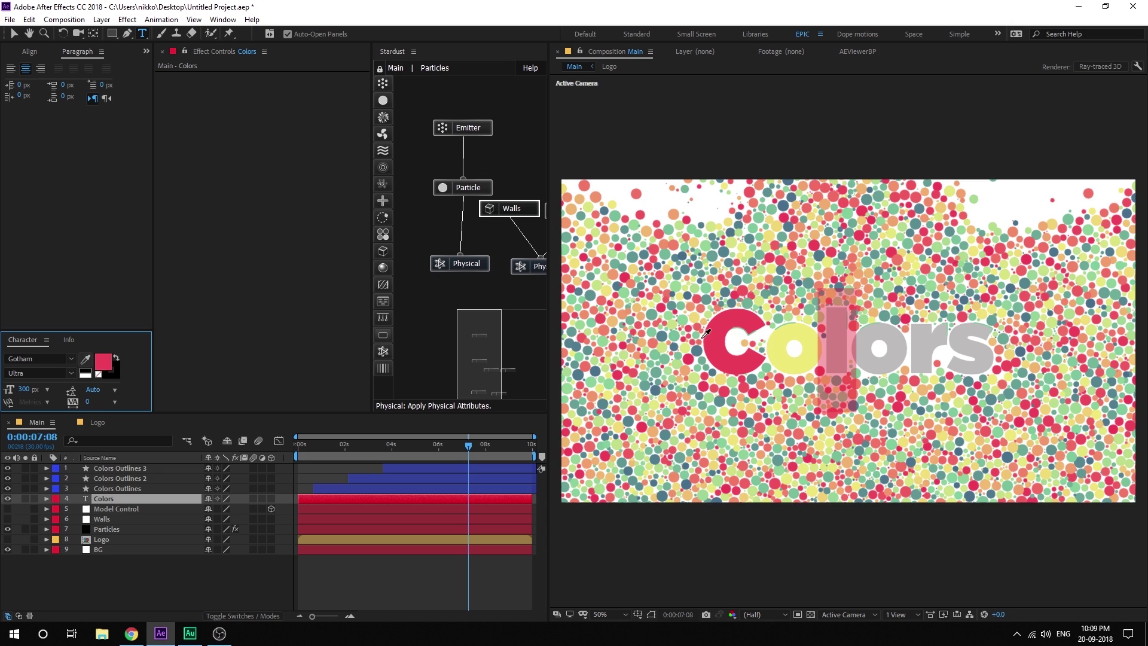
pyautogui.click(674, 336)
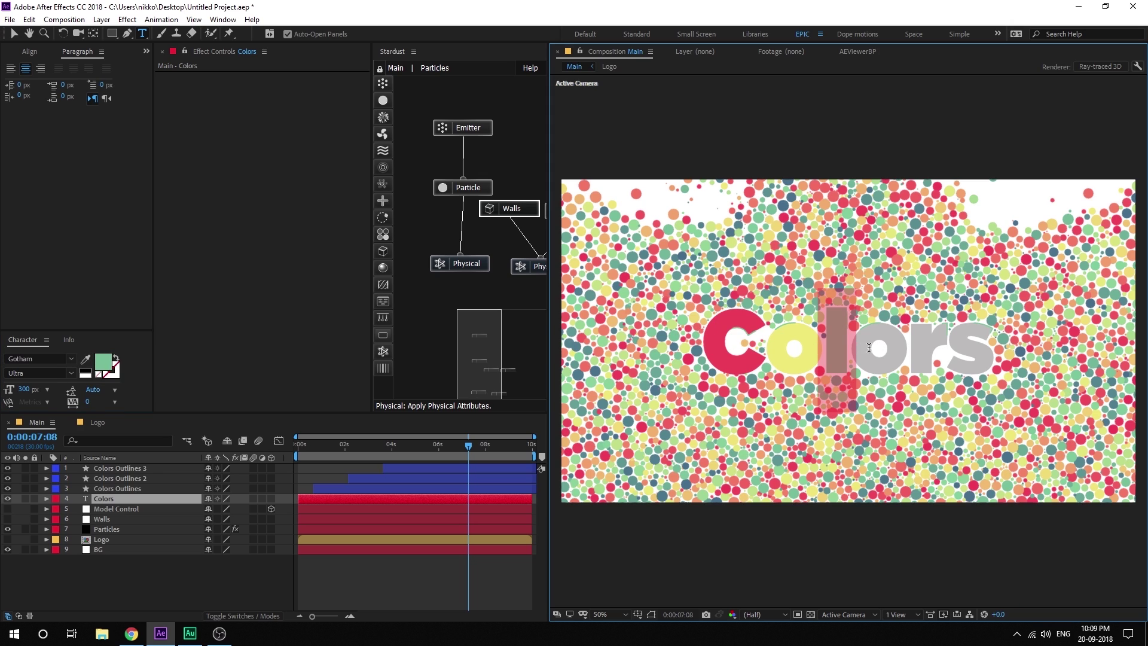
pyautogui.moveTo(846, 353); pyautogui.dragTo(915, 353)
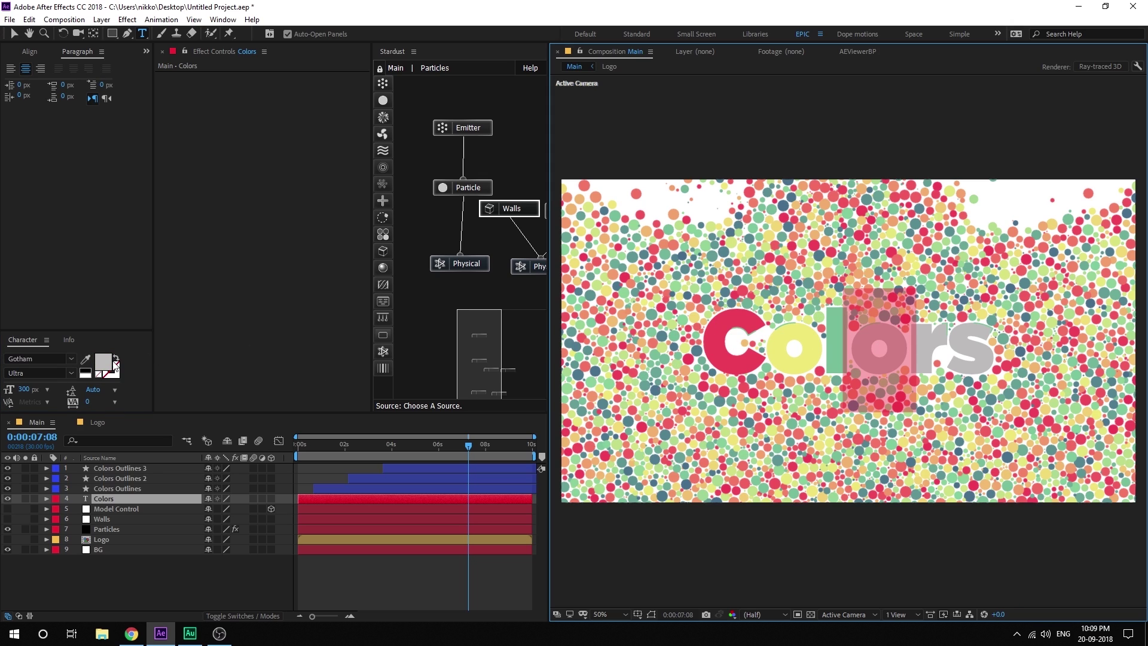
pyautogui.click(87, 360)
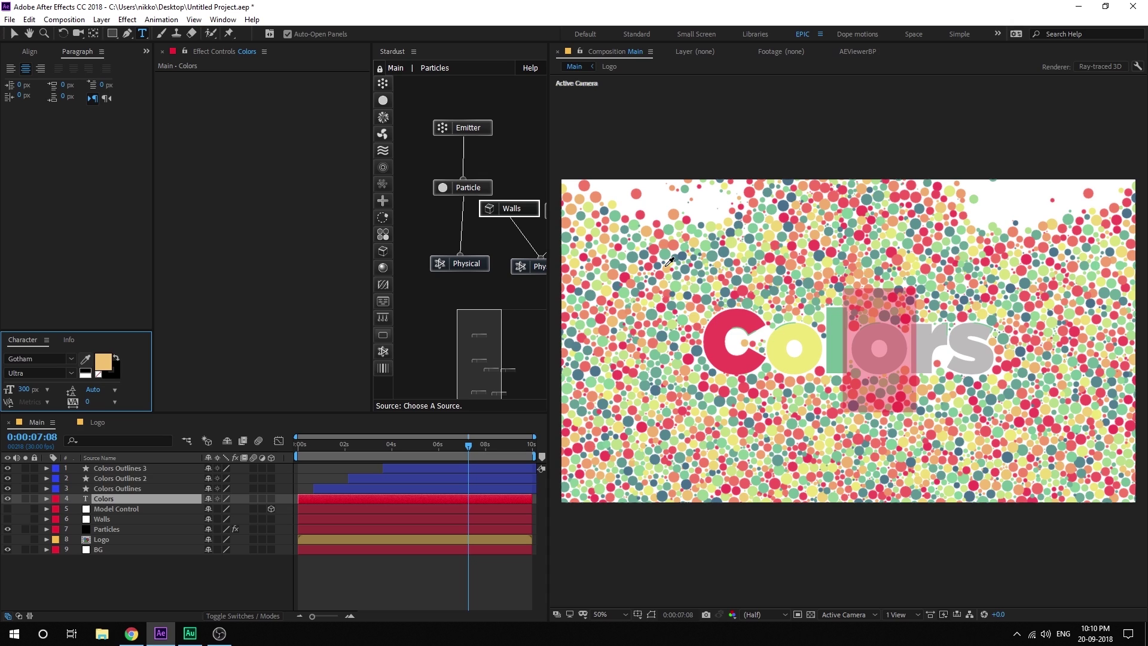
pyautogui.click(668, 251)
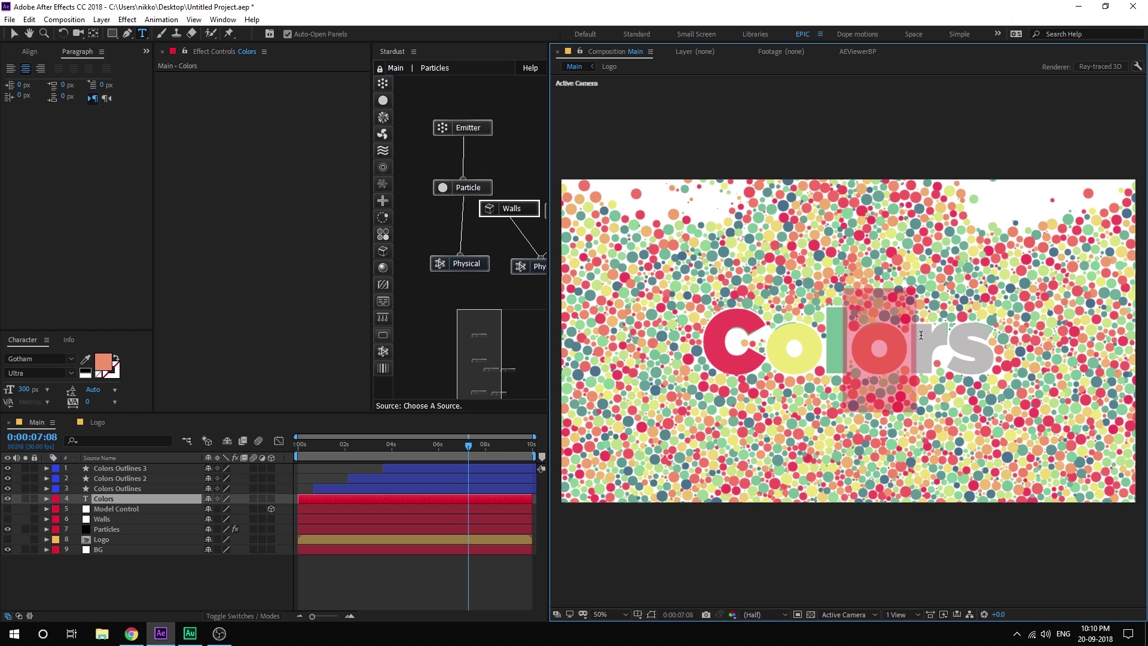
pyautogui.click(87, 360)
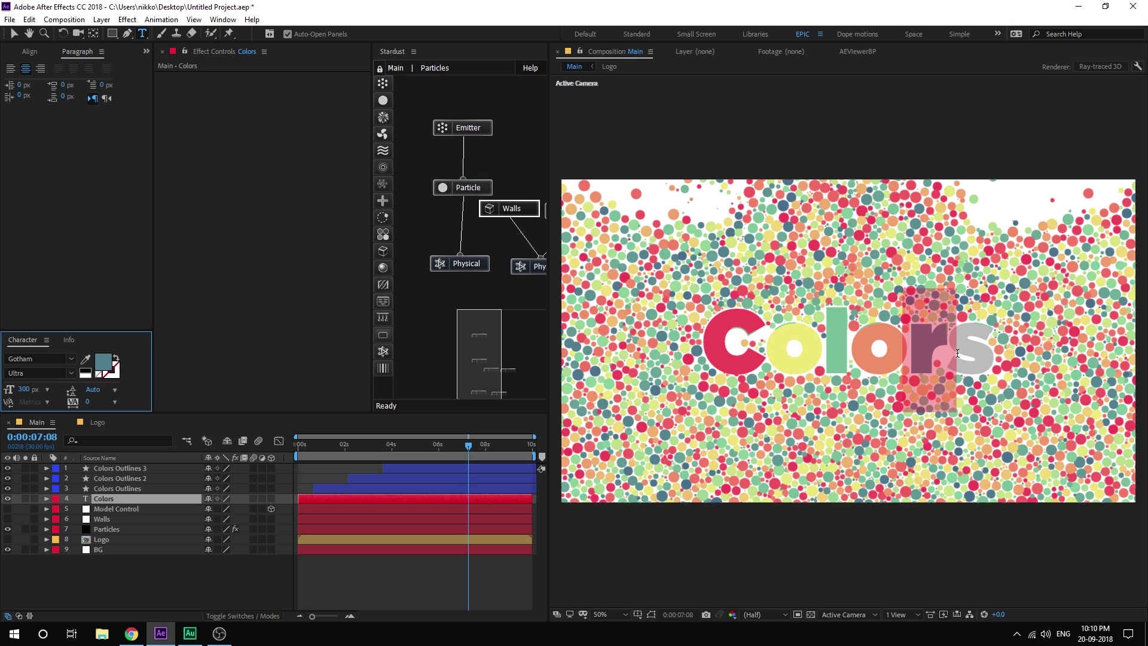
pyautogui.click(647, 366)
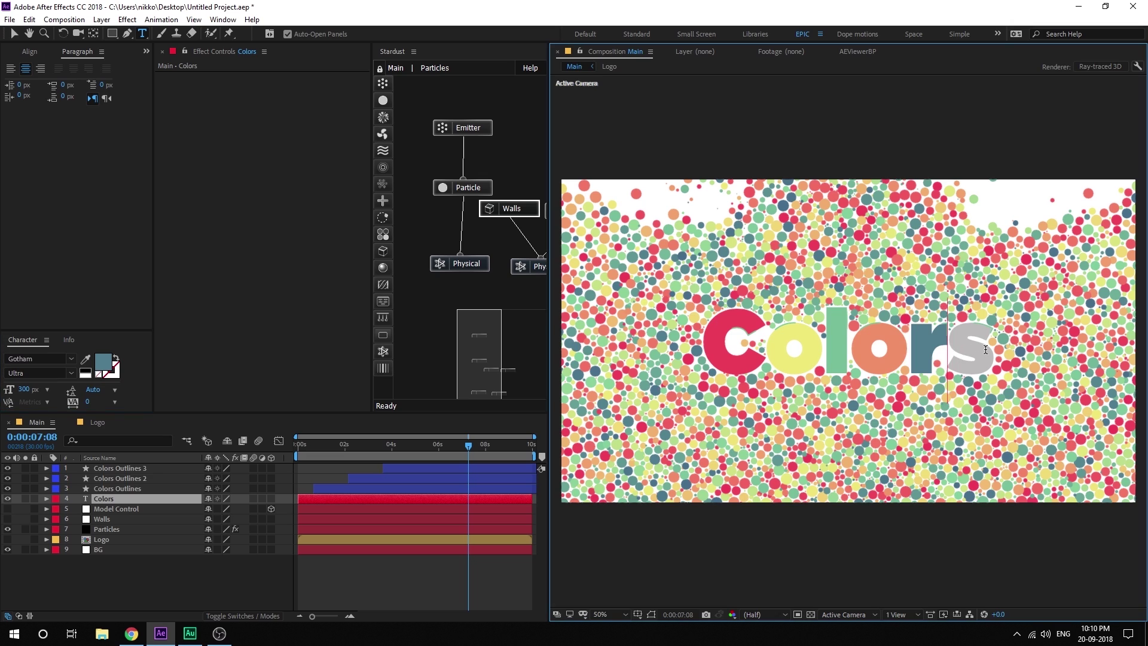
pyautogui.click(86, 360)
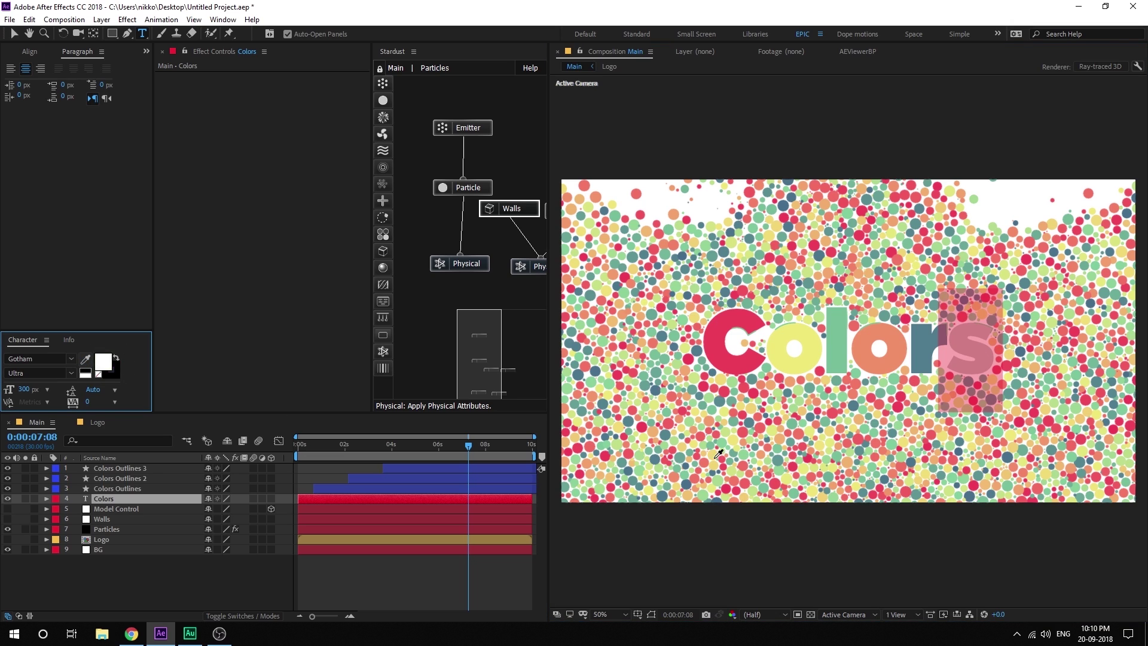
pyautogui.click(309, 594)
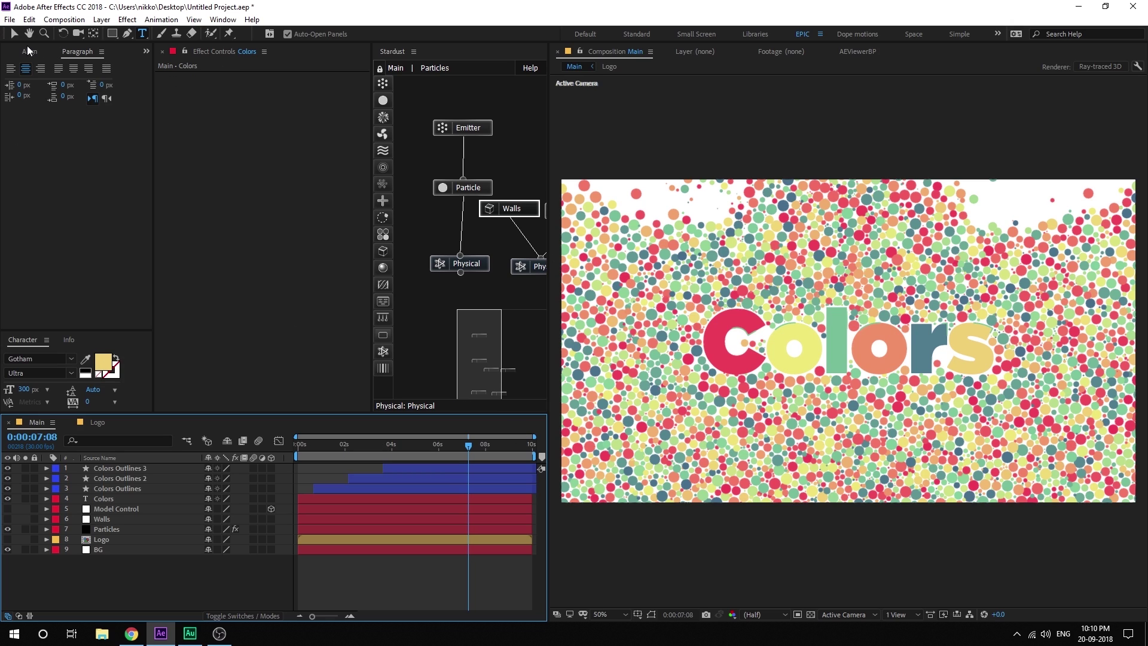
# Keyframe the Colors text Opacity from 0% at 0:00:07:00 to 100% around 8 seconds
pyautogui.click(14, 33)
pyautogui.click(111, 498)
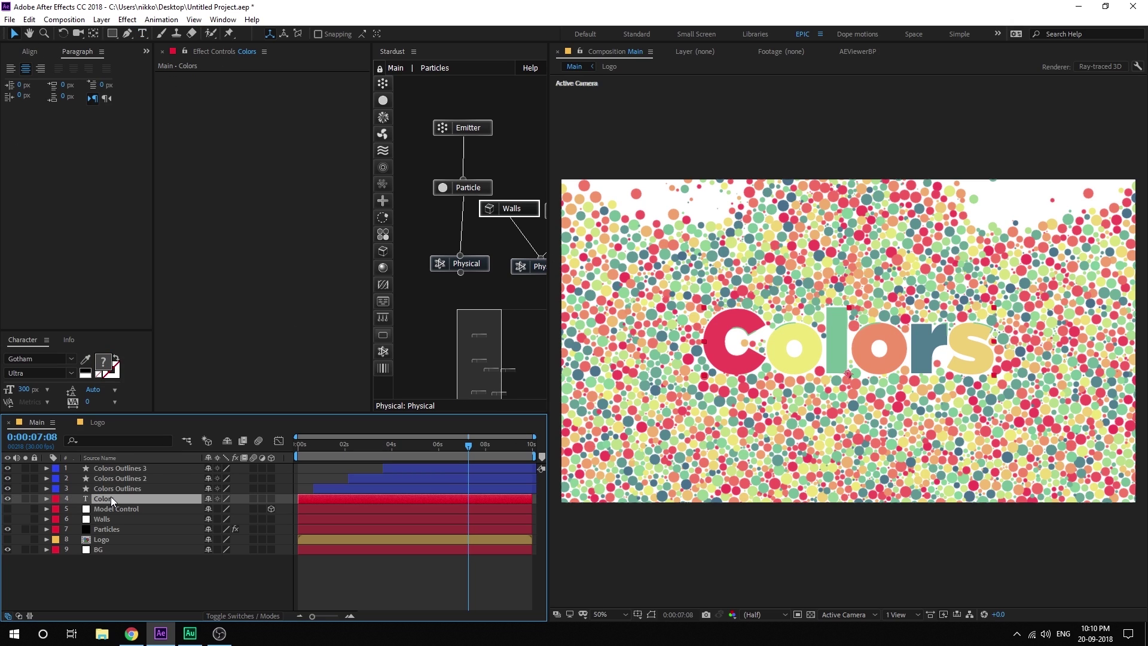
pyautogui.press('t')
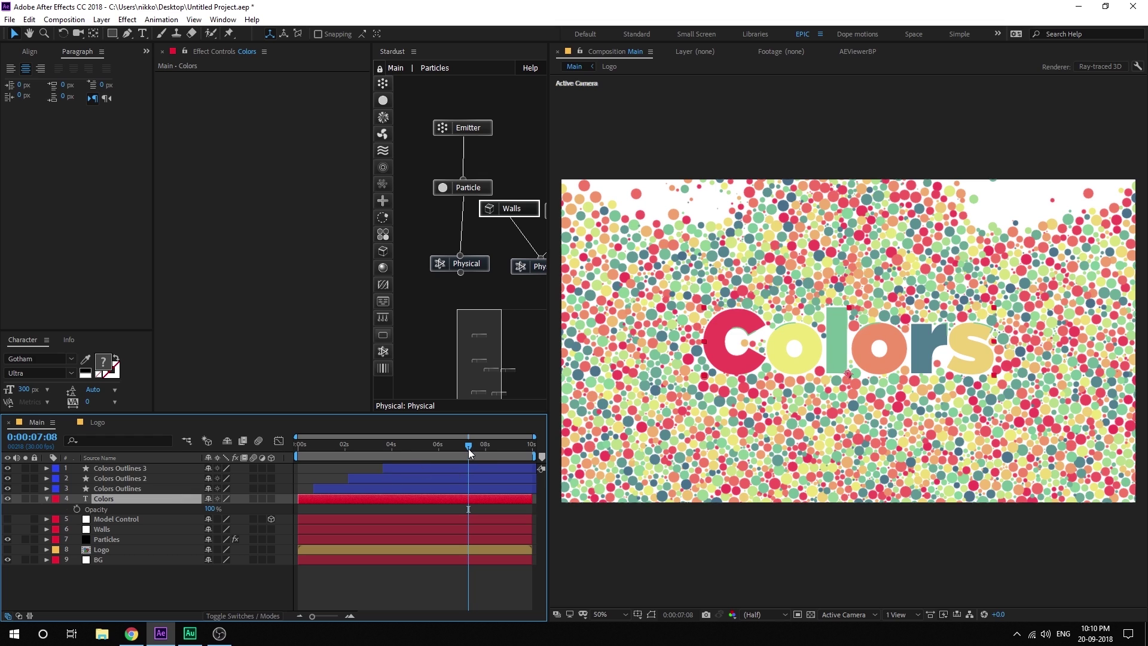
pyautogui.press('pageup')
pyautogui.press('pageup')
pyautogui.press('pageup')
pyautogui.press('pageup')
pyautogui.press('pageup')
pyautogui.press('pageup')
pyautogui.press('pageup')
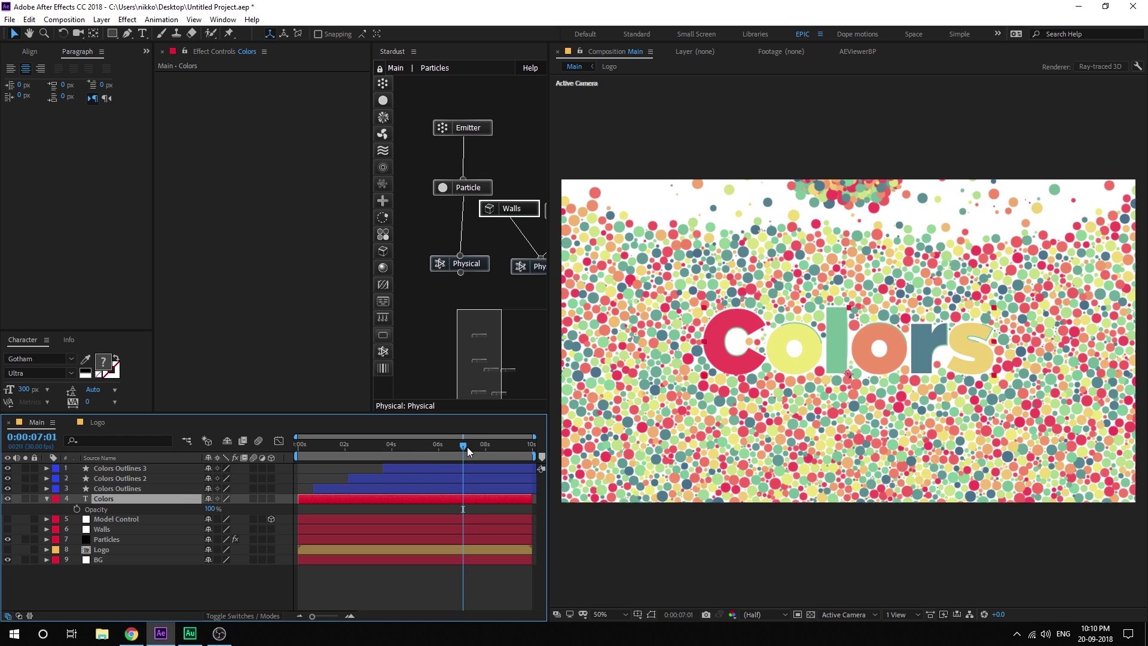
pyautogui.press('pageup')
pyautogui.click(76, 510)
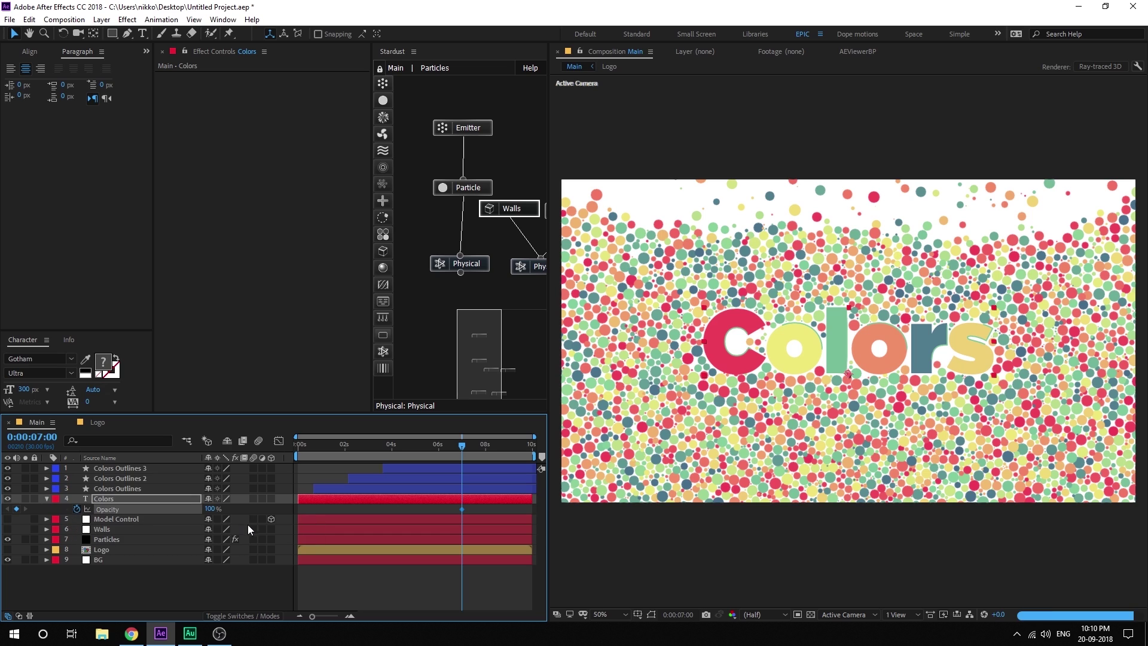
pyautogui.moveTo(204, 512); pyautogui.dragTo(121, 505)
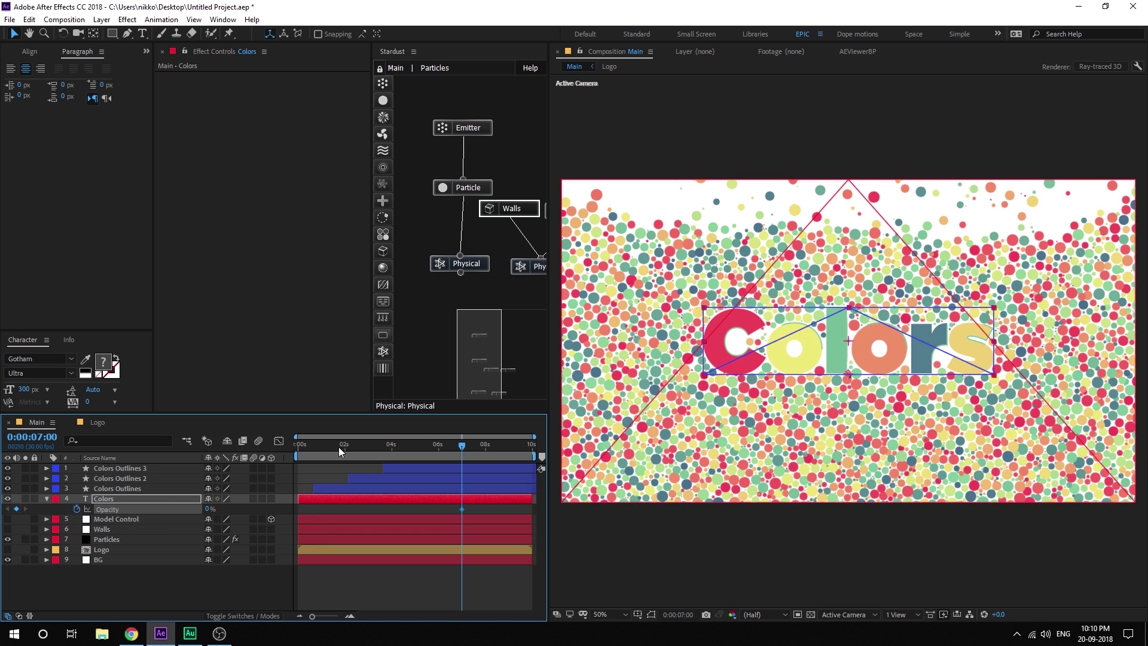
pyautogui.moveTo(494, 446); pyautogui.dragTo(499, 451)
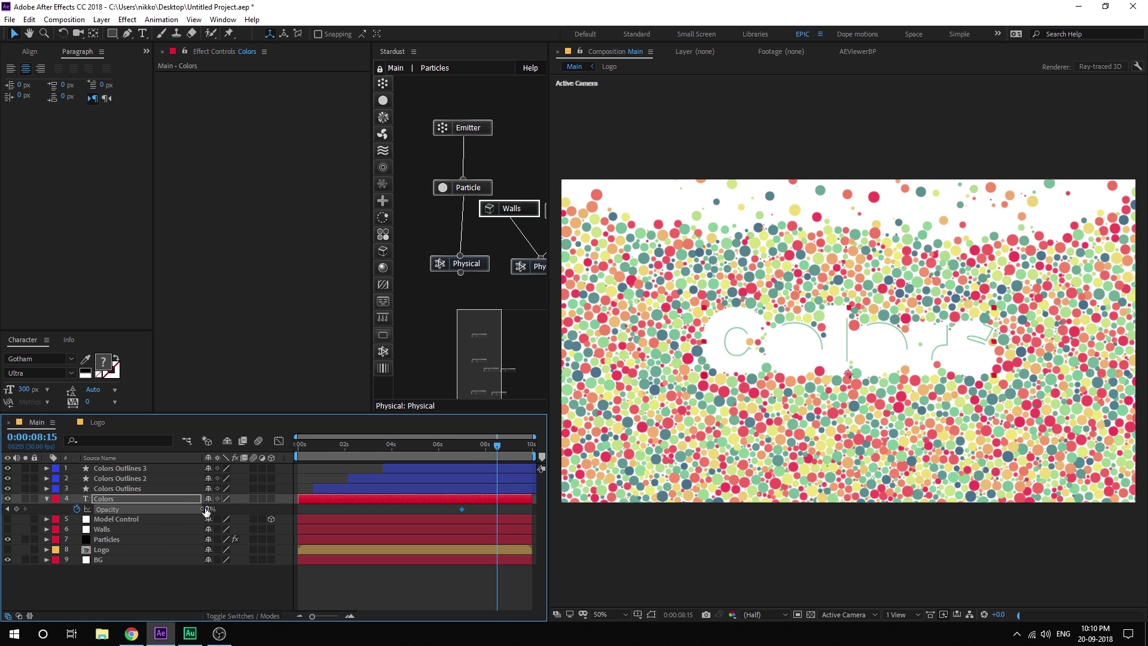
pyautogui.moveTo(256, 513); pyautogui.dragTo(281, 513)
pyautogui.moveTo(450, 507); pyautogui.dragTo(511, 514)
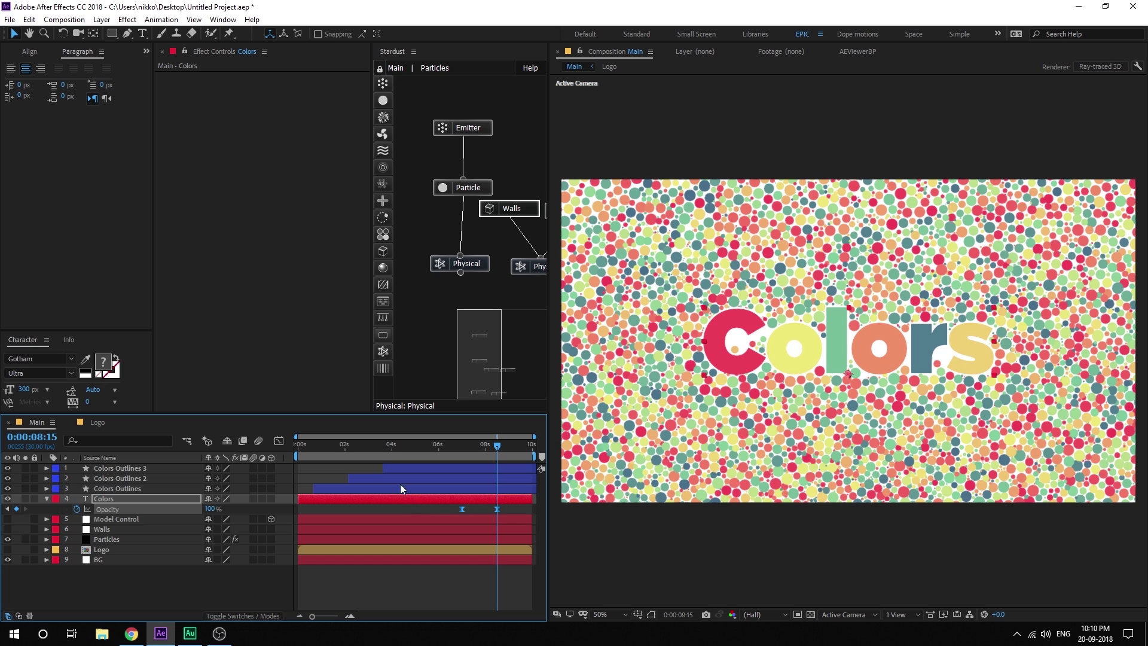
pyautogui.moveTo(346, 443); pyautogui.dragTo(526, 446)
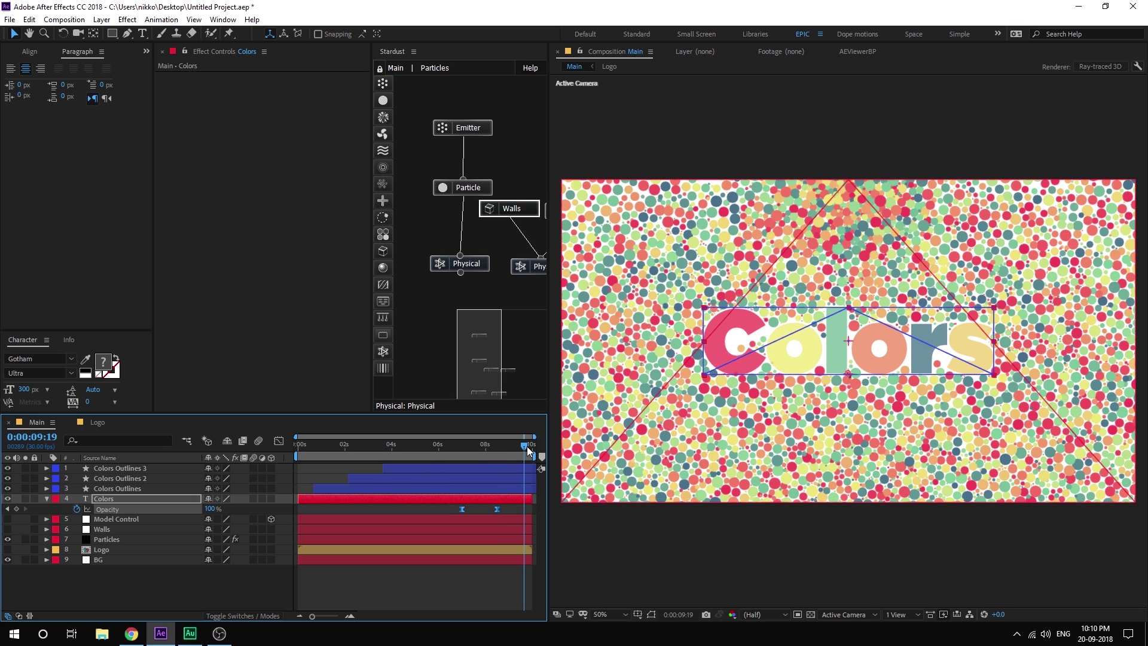
pyautogui.click(419, 577)
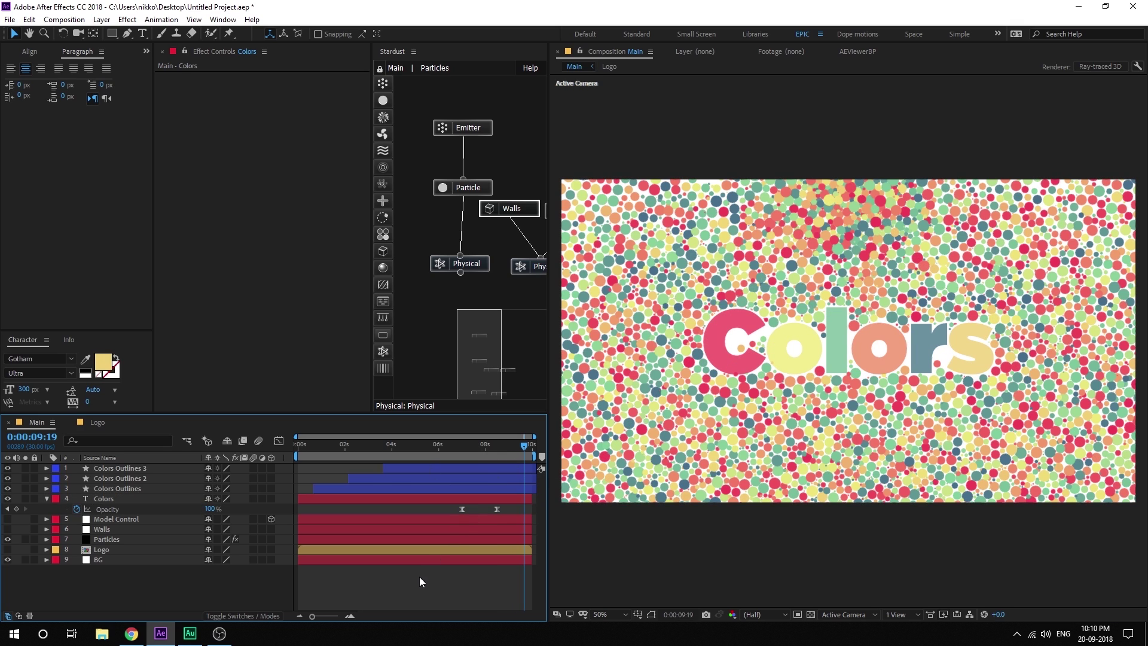